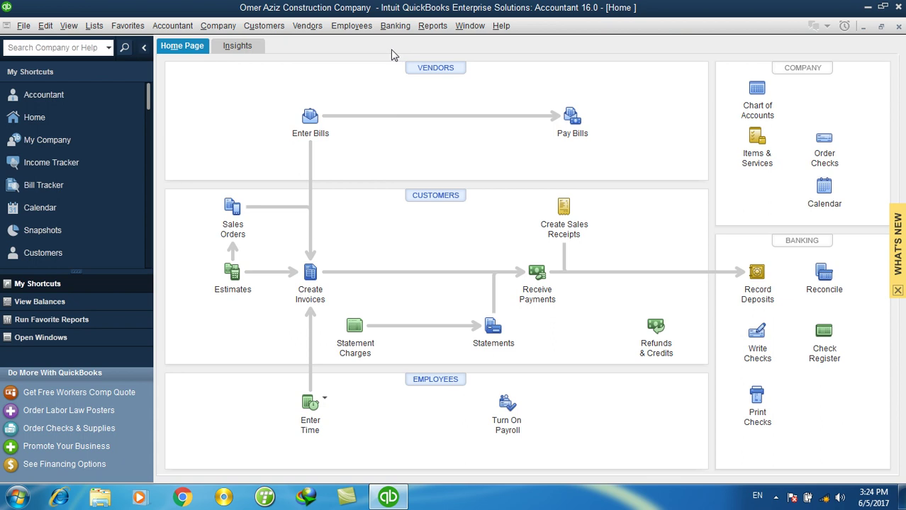
- Activate inventory and purchase orders in the company preferences for Items & Inventory and save the change
left_click(47, 25)
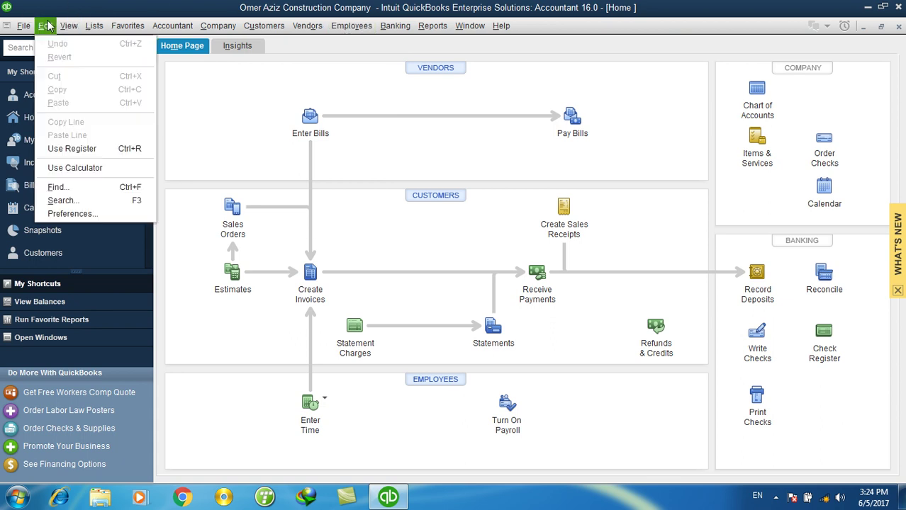
left_click(72, 216)
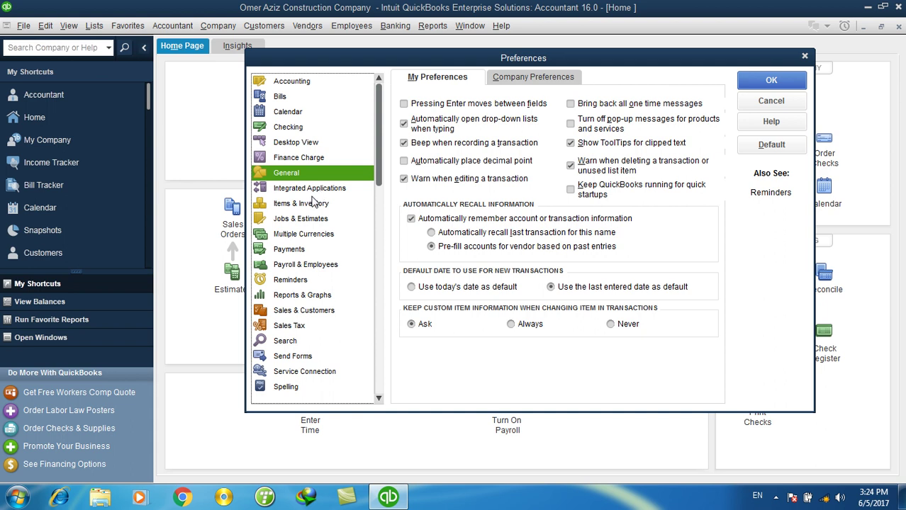
left_click(315, 206)
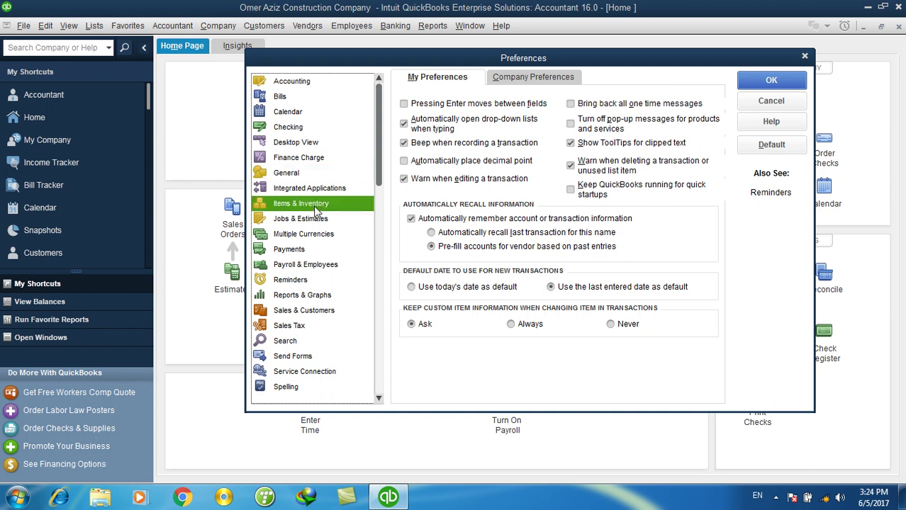
left_click(511, 84)
left_click(421, 115)
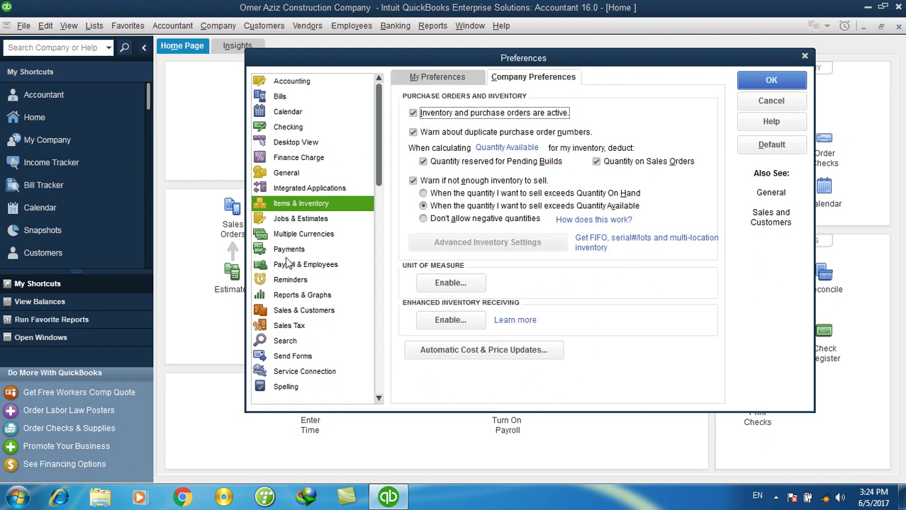
left_click(303, 312)
left_click(398, 166)
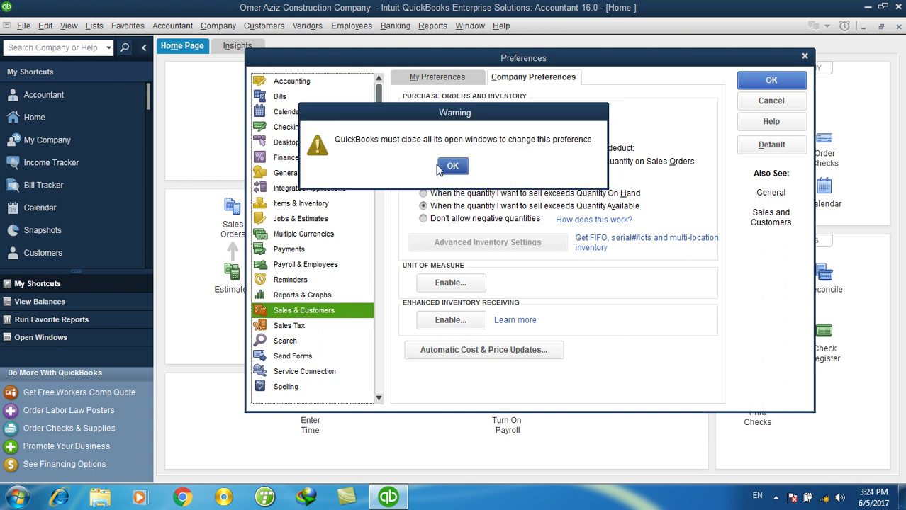
left_click(452, 165)
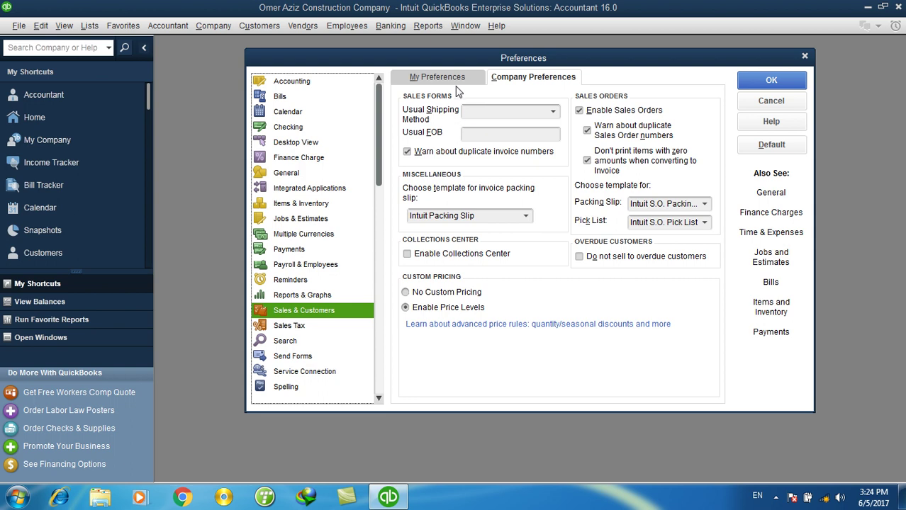
- Enable charging sales tax in the company preferences and start adding an item of type Sales Tax Item
left_click(303, 328)
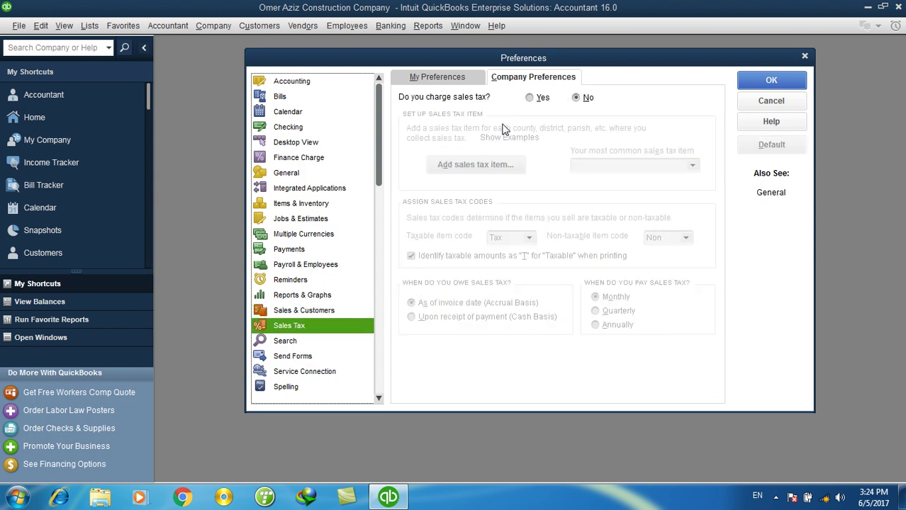
left_click(531, 99)
left_click(507, 165)
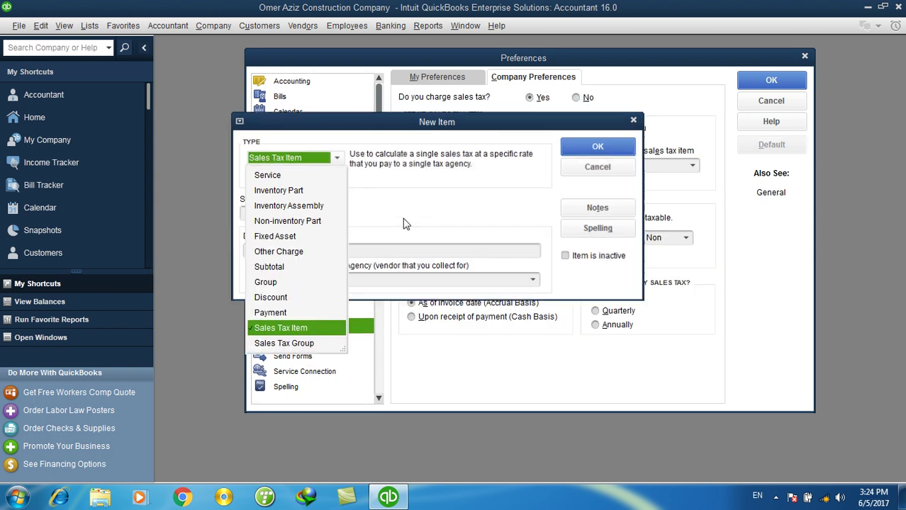
left_click(287, 329)
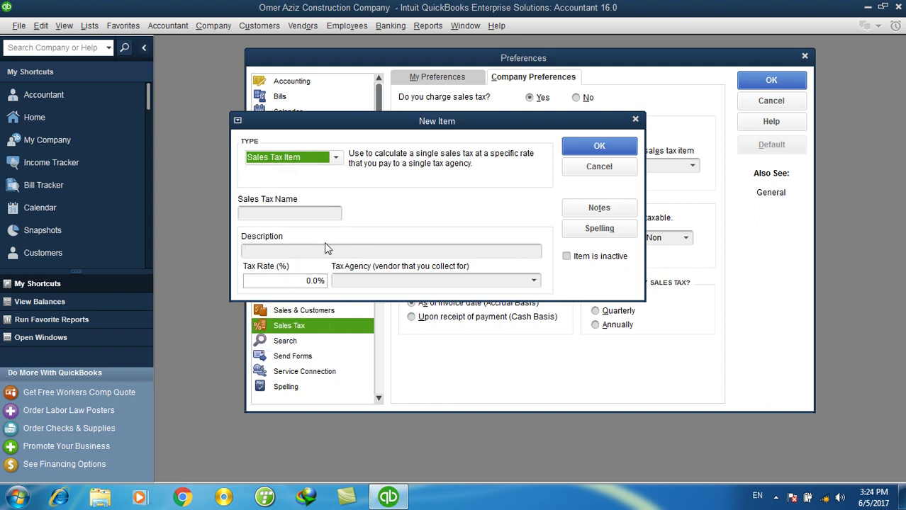
- Name the sales tax item 5% Sale Tax and set its tax rate to 5%
left_click(302, 212)
type("Sal")
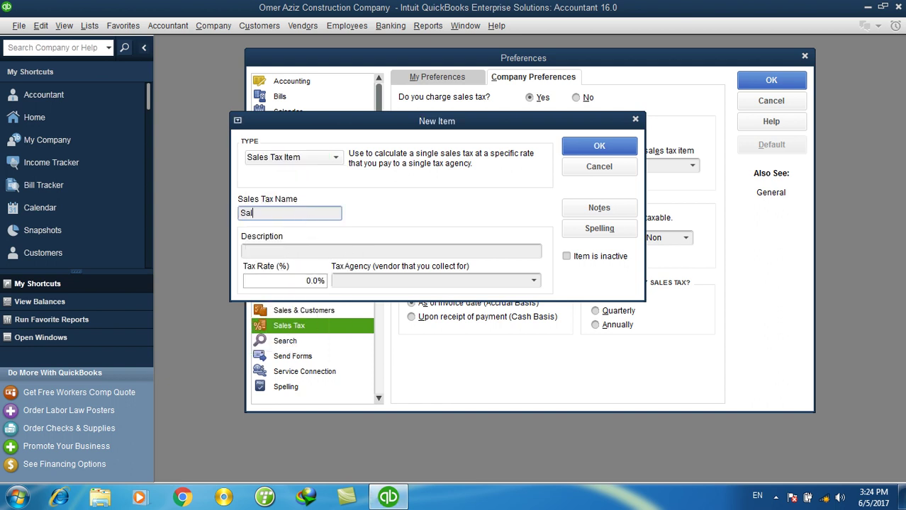
type("e Tax")
key("Home")
type("5%")
key("Tab")
key("Tab")
type("5")
key("Tab")
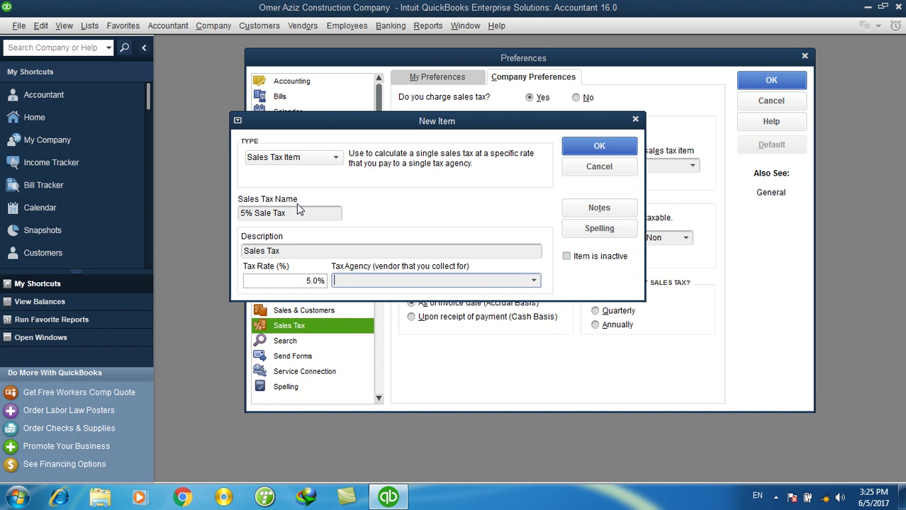
- Add Gov.Sale Tax Department as the tax agency vendor and save the sales tax item
type("Gov.Sale Tax Department")
key("Tab")
key("Return")
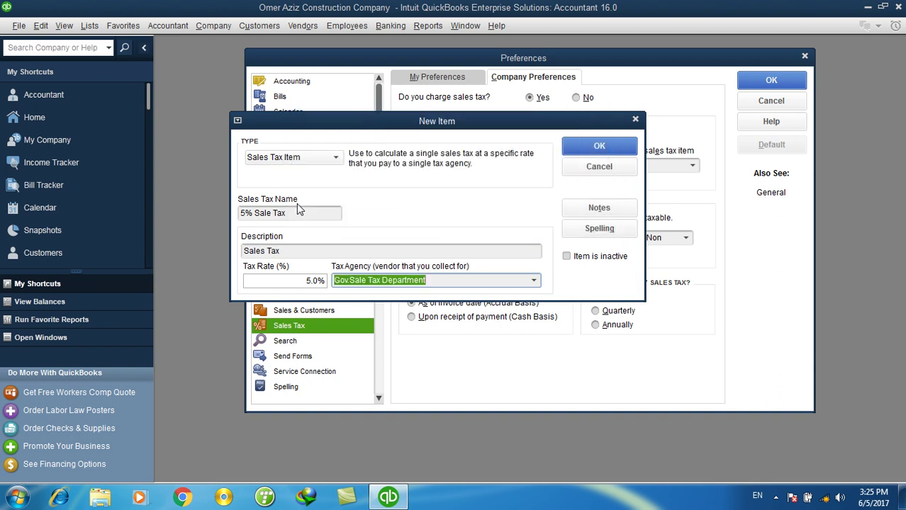
key("Return")
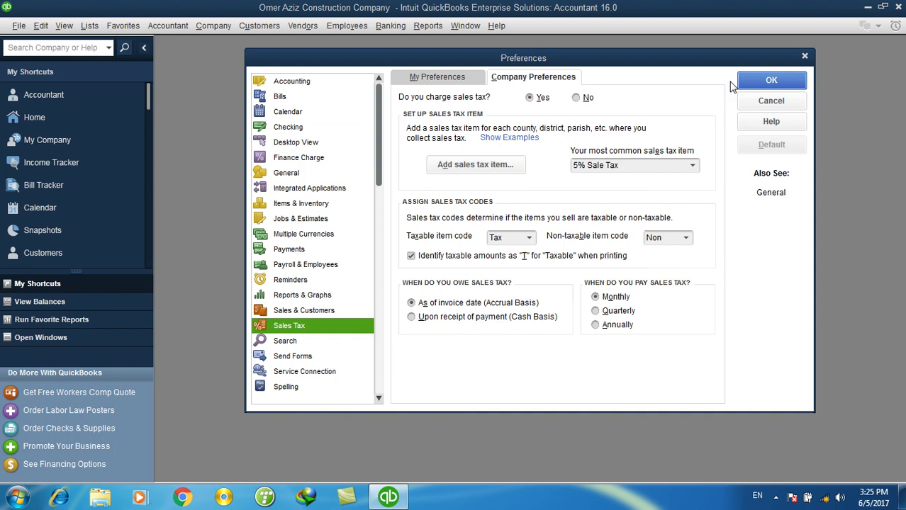
- Save the sales tax preferences without making existing customers or non-inventory and inventory parts taxable
left_click(737, 82)
left_click(309, 202)
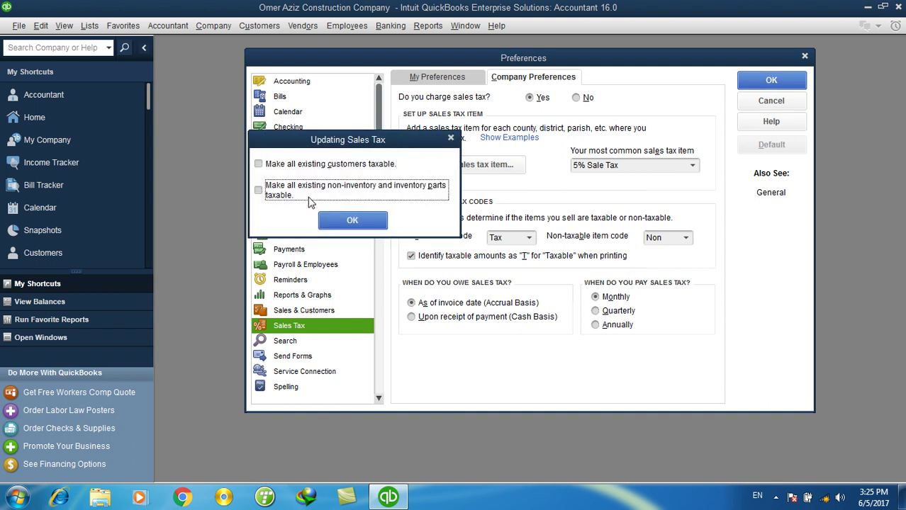
left_click(344, 224)
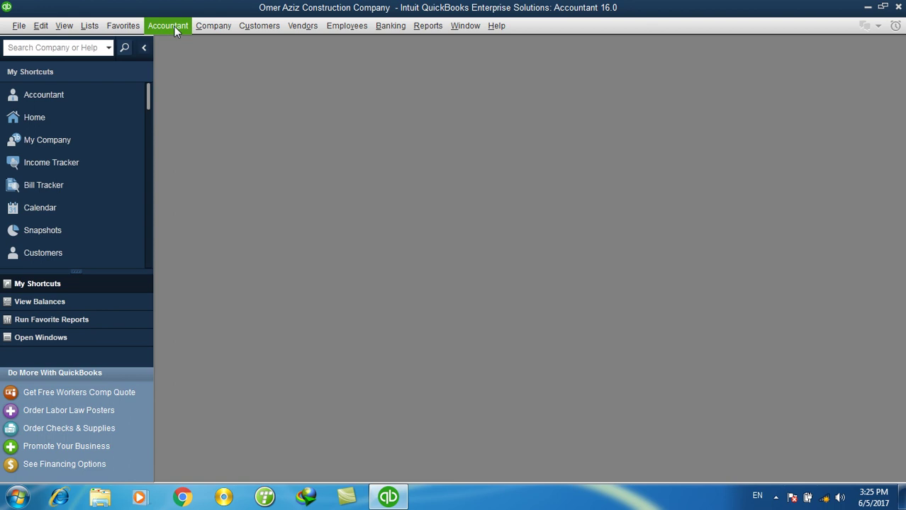
- Open the Item List and start a new Inventory Part item named CPU
left_click(89, 26)
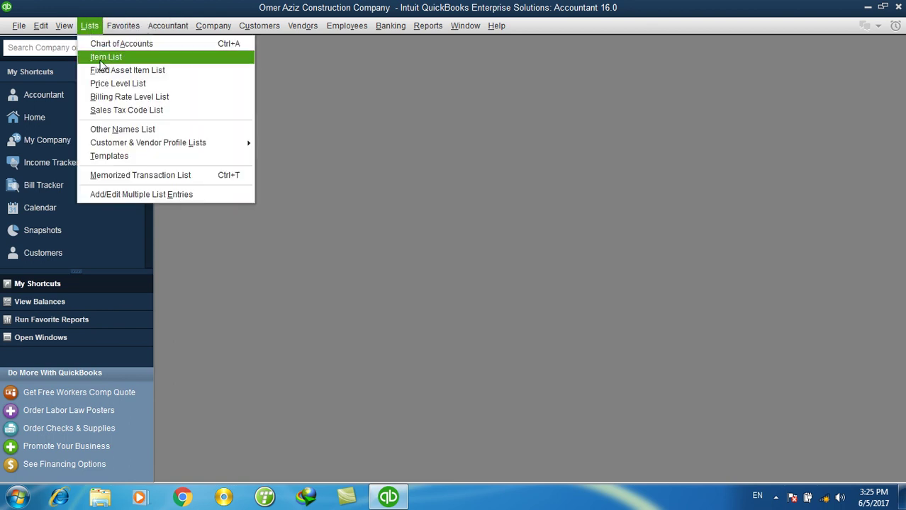
left_click(102, 55)
double_click(435, 163)
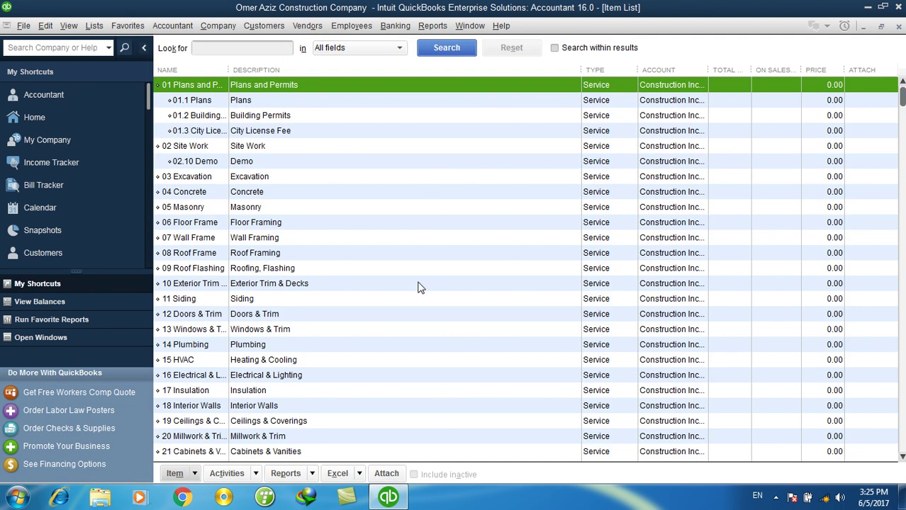
scroll(652, 348, "down", 5)
scroll(653, 348, "up", 5)
key("ctrl+n")
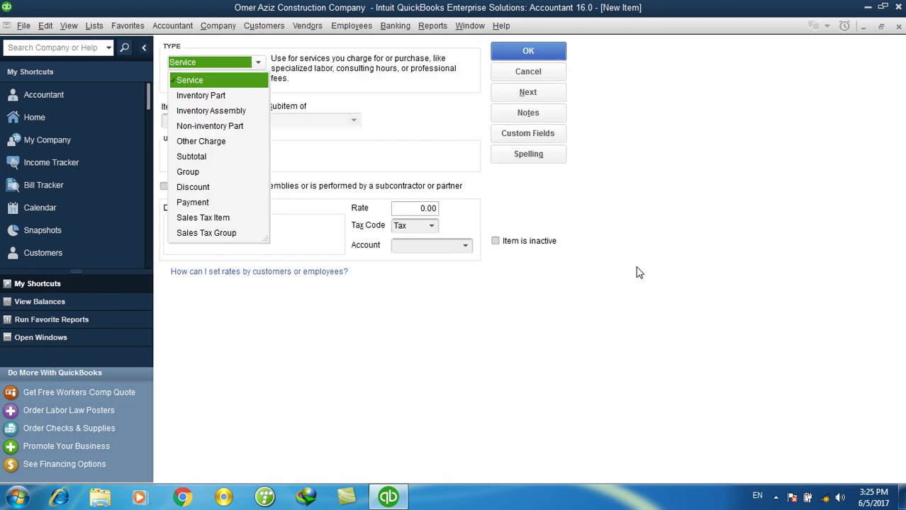
left_click(225, 103)
left_click(208, 118)
type("CPU")
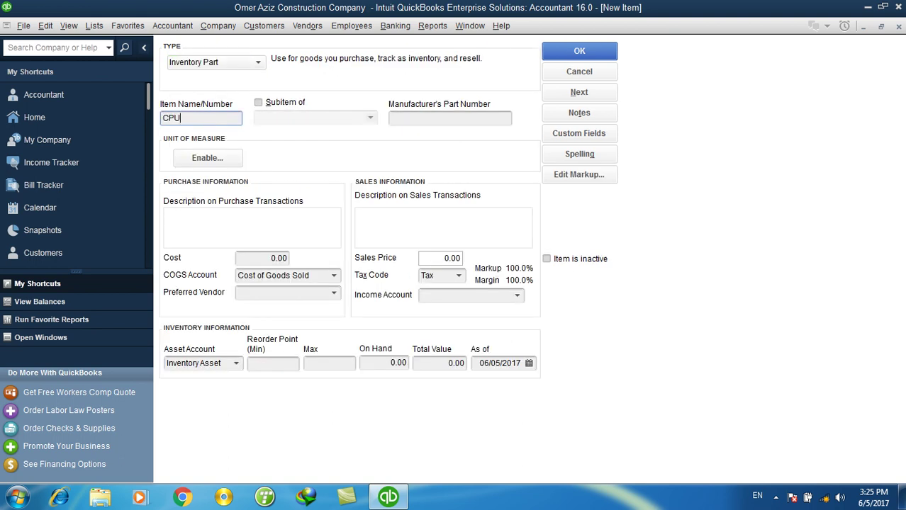
- Set the CPU item's cost to 2,000 and its sales price to 4,500
left_click(262, 257)
type("2,000")
key("Tab")
key("Tab")
key("Tab")
key("Tab")
type("4500")
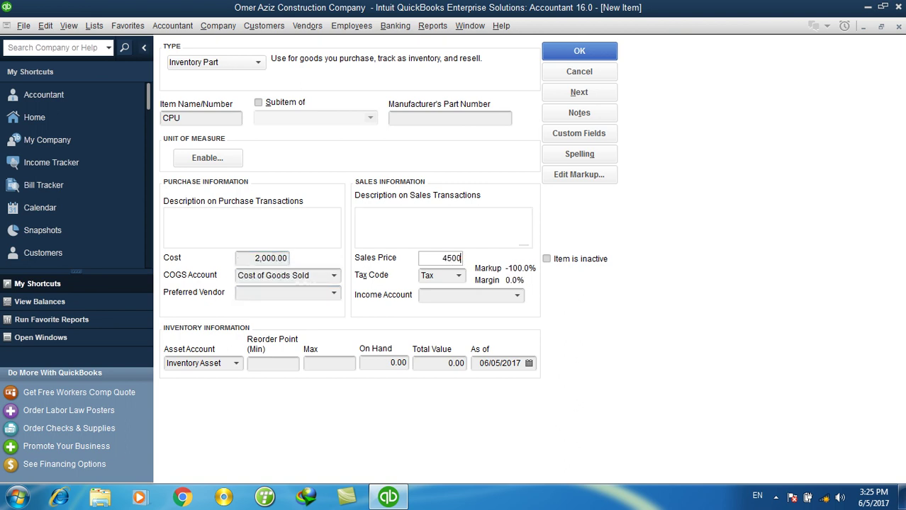
- Create a new income account named Sales and assign it as the CPU item's income account
key("Tab")
key("Tab")
type("Sa")
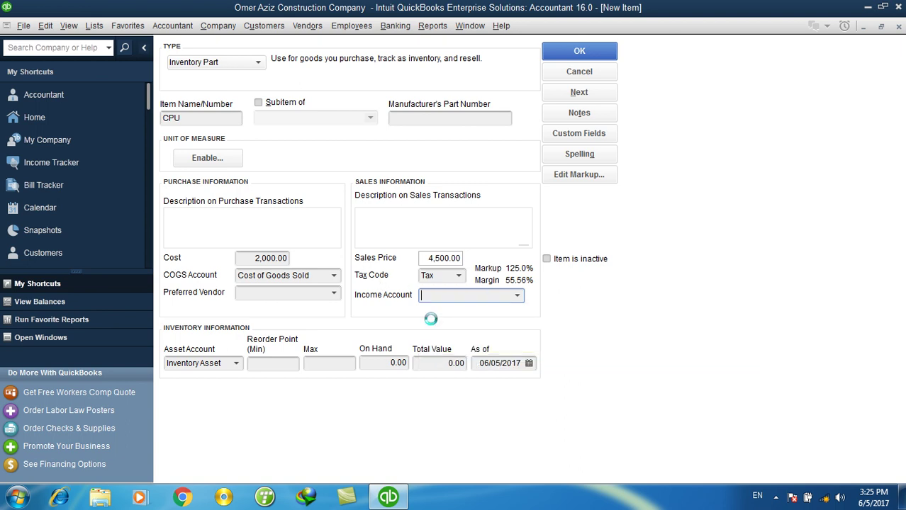
left_click(431, 314)
type("Sales")
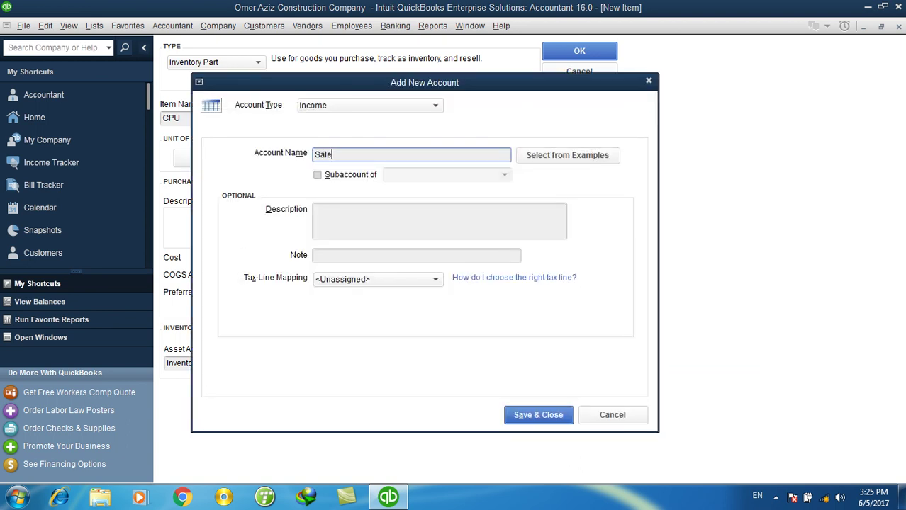
left_click(525, 419)
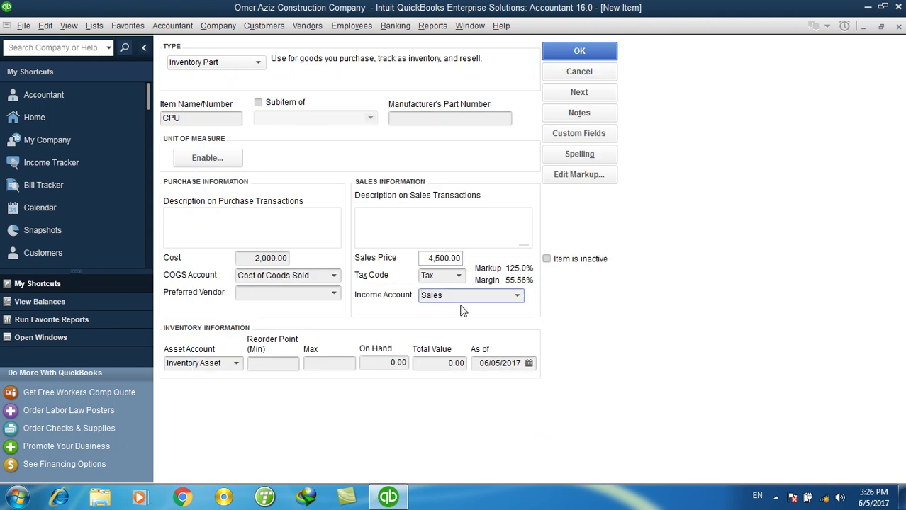
- Set the CPU's on-hand quantity to 20, save it and continue to another new item
left_click(395, 362)
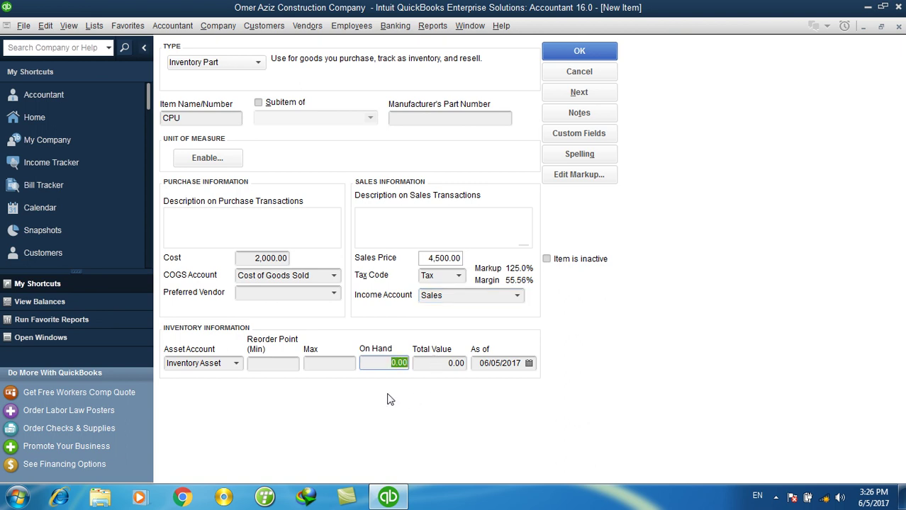
type("20")
key("Tab")
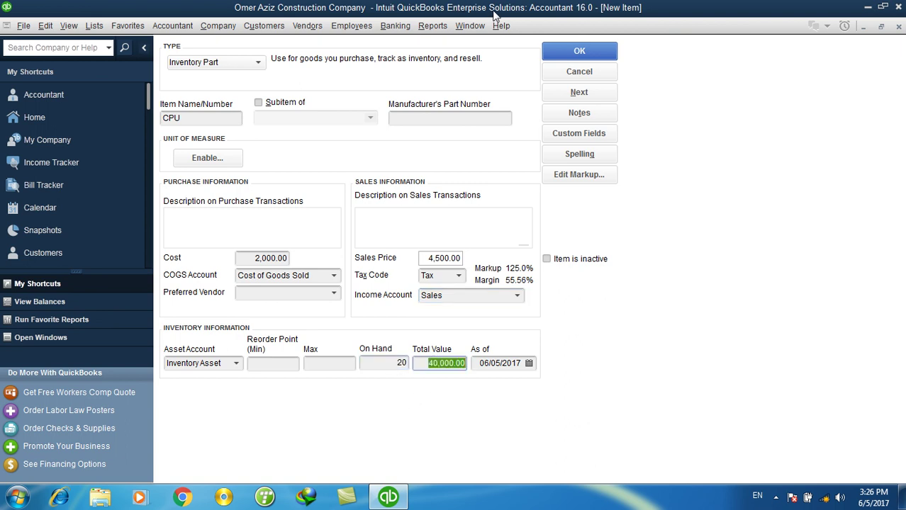
left_click(571, 93)
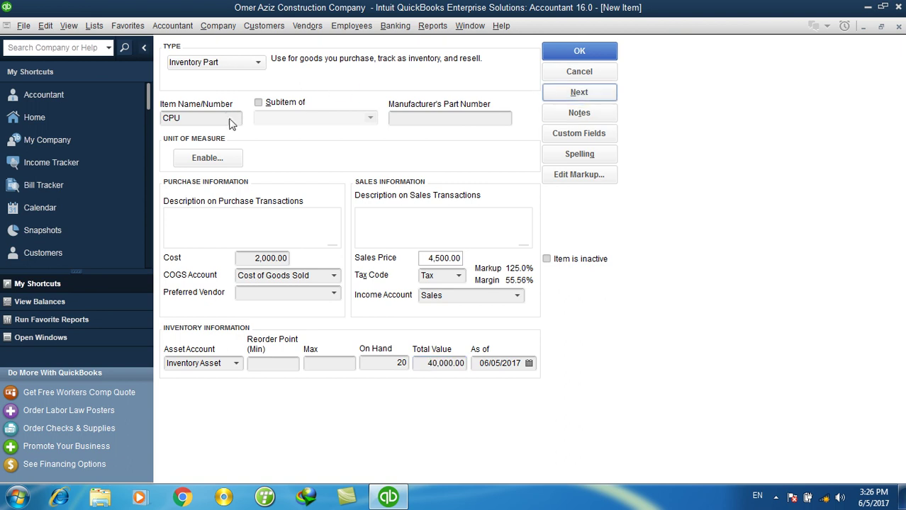
- Name the new inventory part Monitor and set its cost to 6,800
type("Monitor")
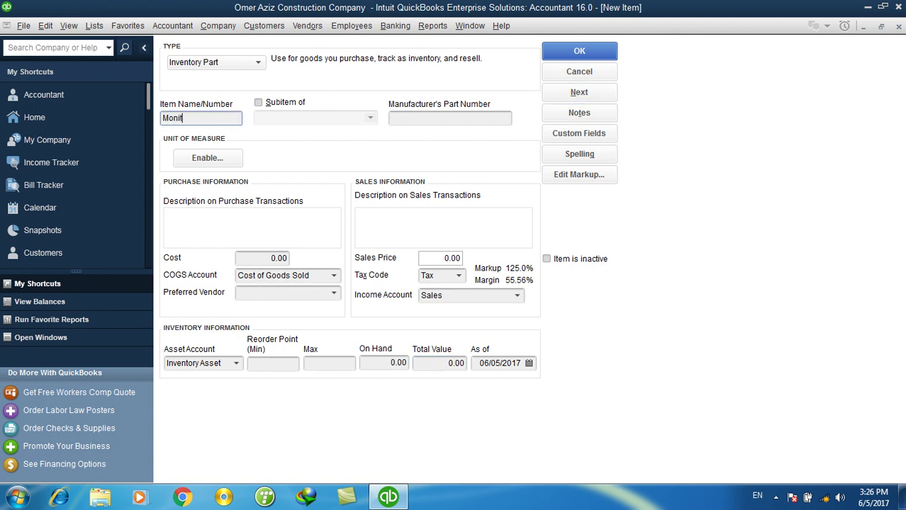
key("Tab")
key("Tab")
key("Tab")
key("Tab")
key("Tab")
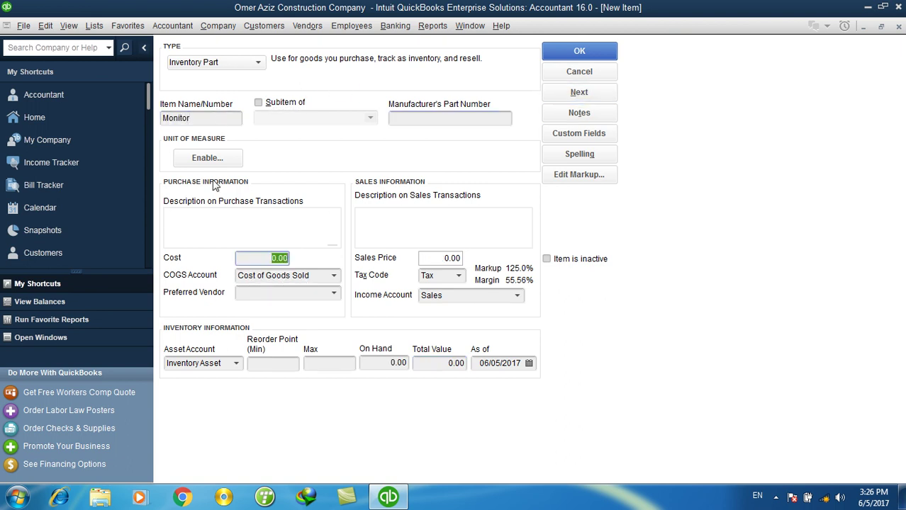
type("6800")
key("Tab")
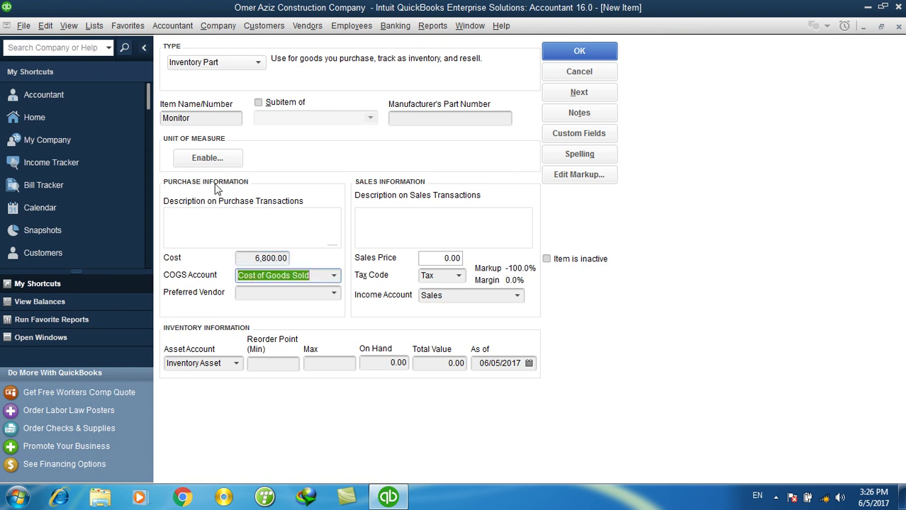
key("Tab")
key("Tab")
key("Tab")
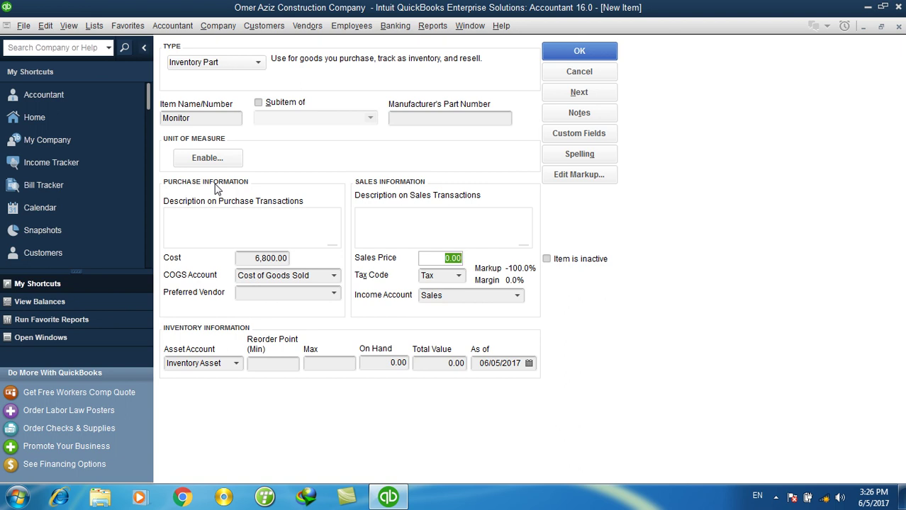
- Open the Windows Calculator and multiply 6800 by 1.5 to work out the Monitor's sales price
key("super+r")
type("calc")
key("Return")
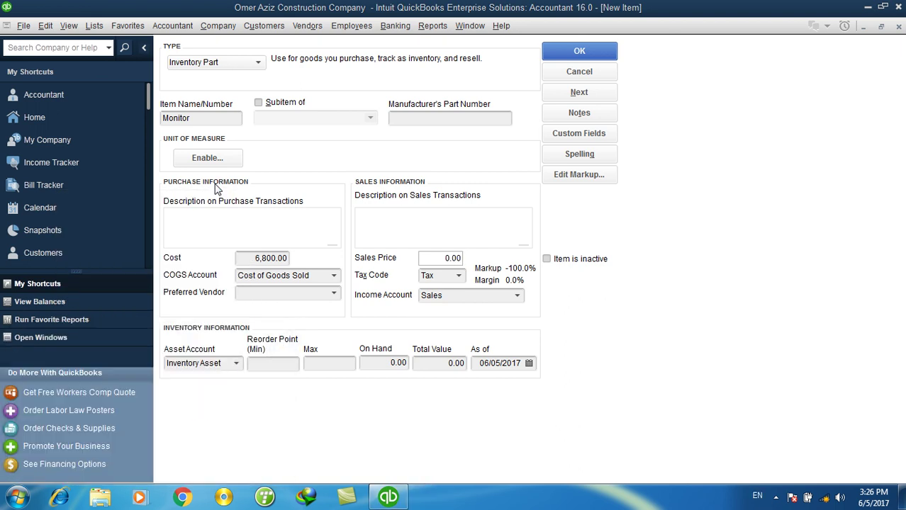
left_click(108, 183)
left_click(82, 161)
double_click(85, 227)
left_click(134, 183)
left_click(57, 205)
left_click(106, 226)
left_click(82, 183)
left_click(161, 214)
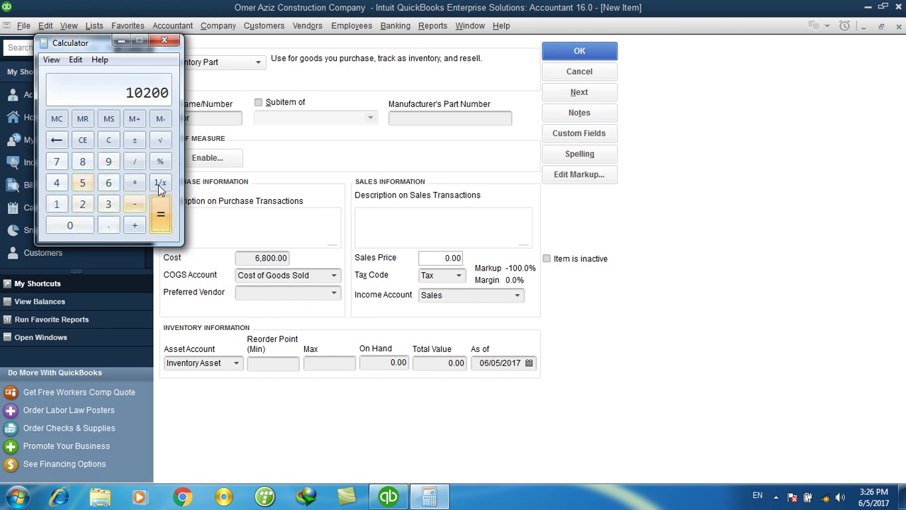
- Close Calculator, give the Monitor a sales price of 10,200 and an on-hand quantity of 10, and save it
left_click(163, 40)
type("10200")
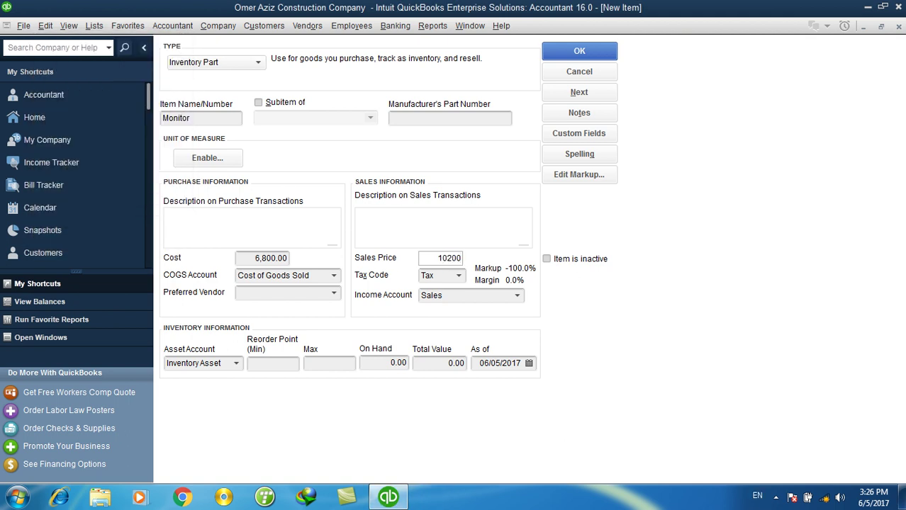
key("Tab")
left_click(394, 362)
type("10")
key("Tab")
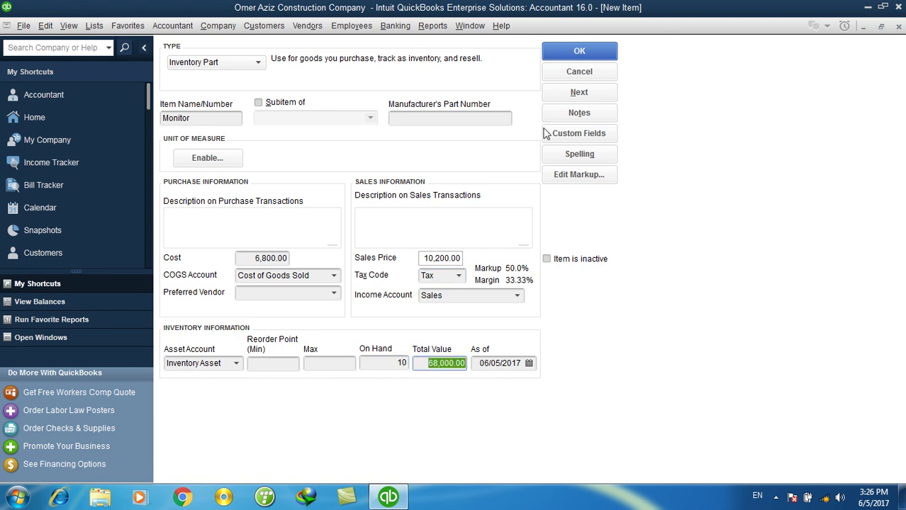
left_click(579, 50)
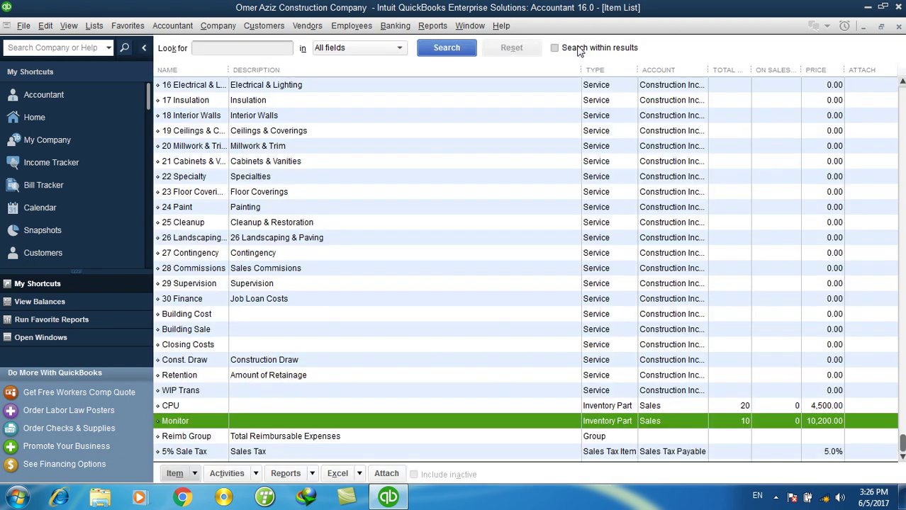
left_click(898, 26)
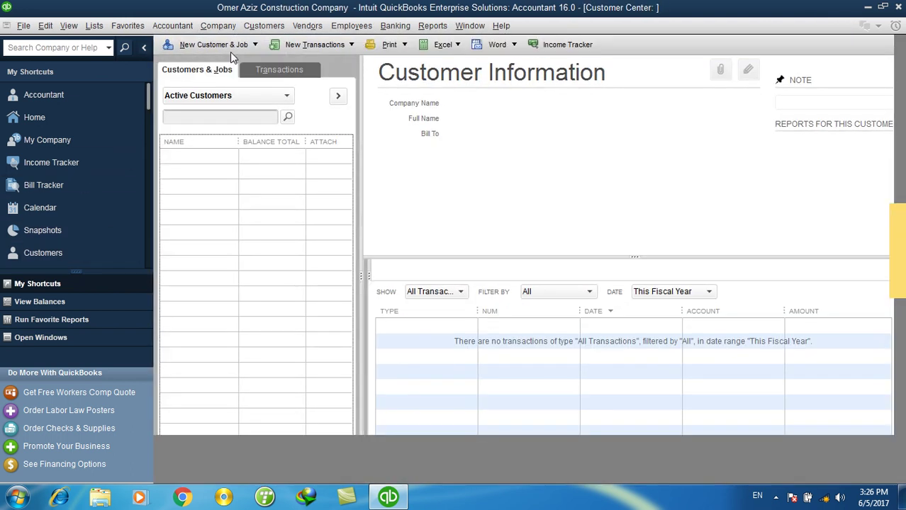
left_click(226, 45)
left_click(213, 62)
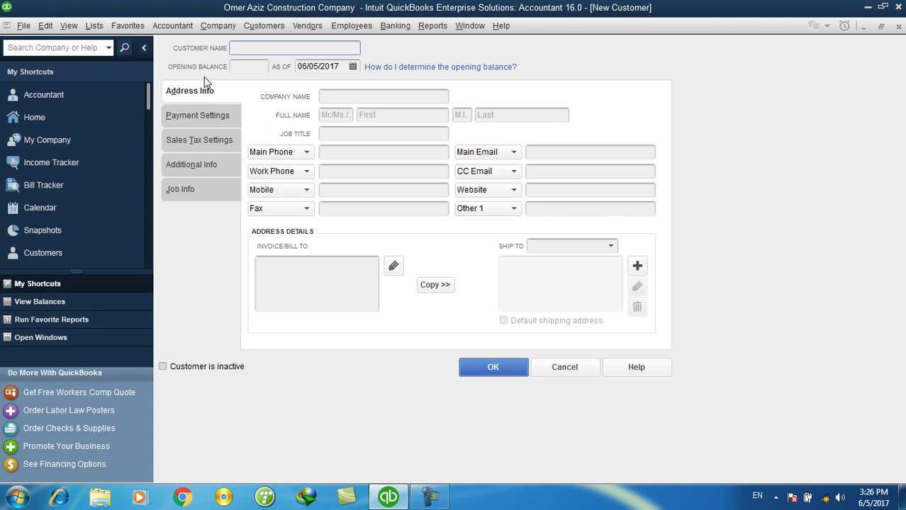
type("Islam")
key("BackSpace")
key("BackSpace")
key("BackSpace")
key("BackSpace")
key("BackSpace")
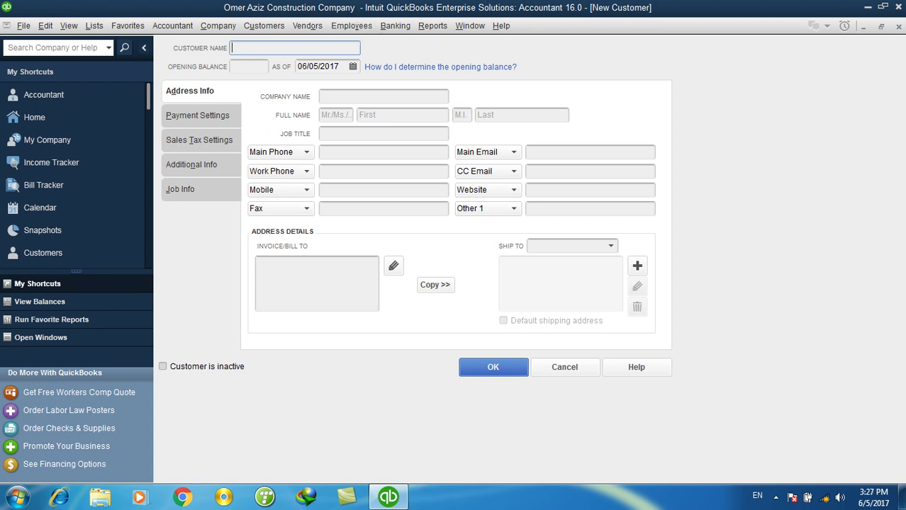
left_click(554, 367)
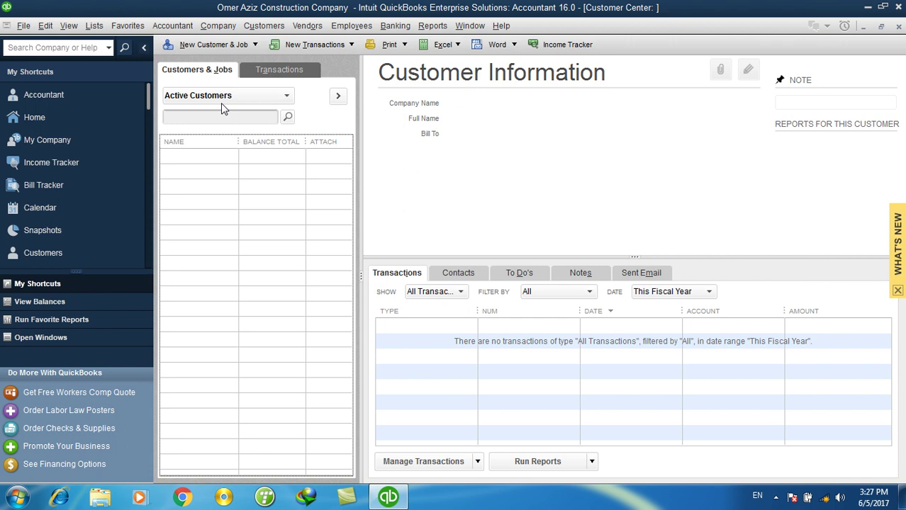
left_click(23, 25)
mouse_move(45, 26)
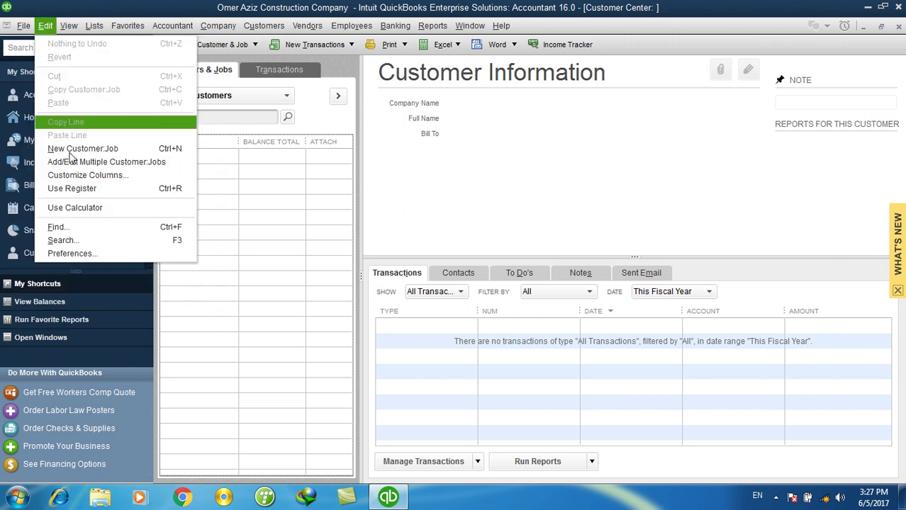
left_click(88, 247)
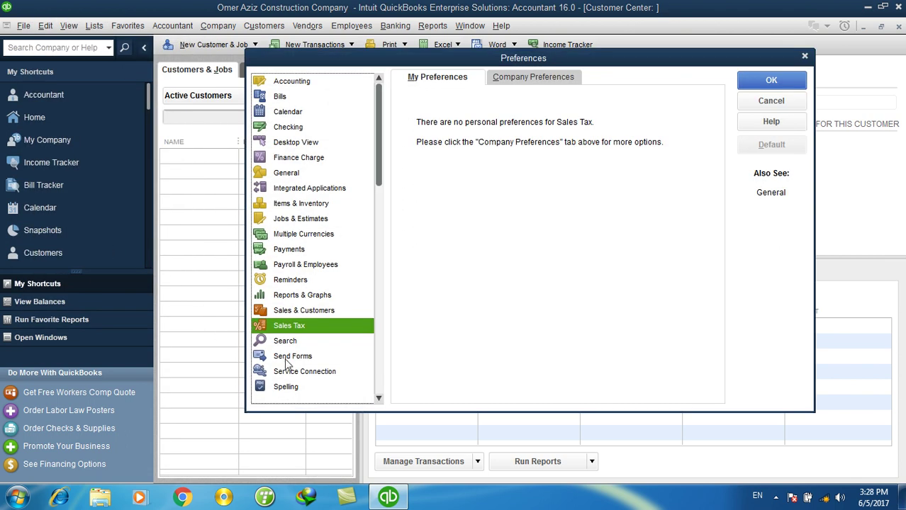
left_click(297, 241)
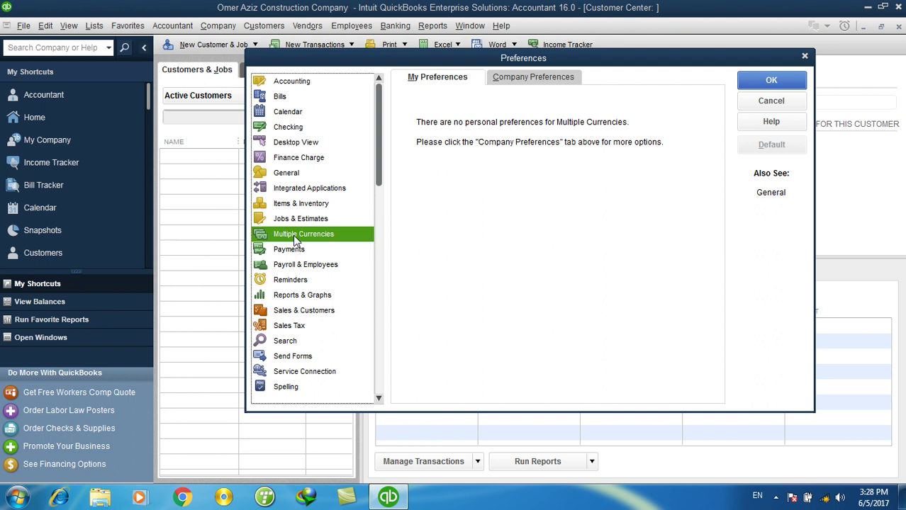
left_click(743, 103)
left_click(218, 27)
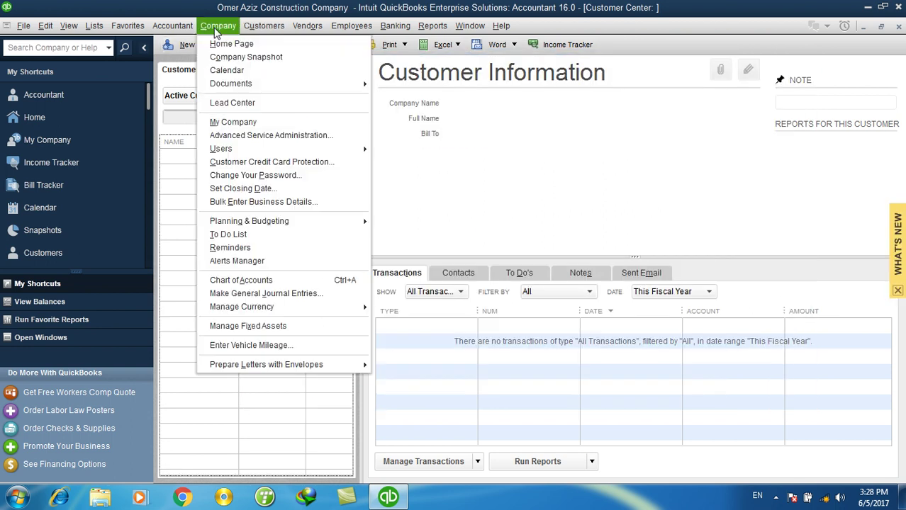
mouse_move(258, 311)
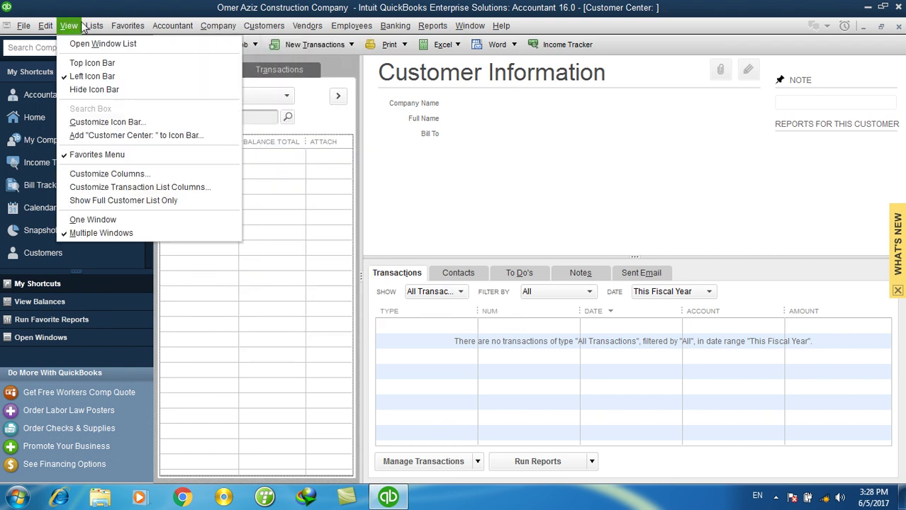
- Turn on multiple currency tracking in the company preferences and accept that it cannot be turned off
mouse_move(36, 30)
left_click(81, 253)
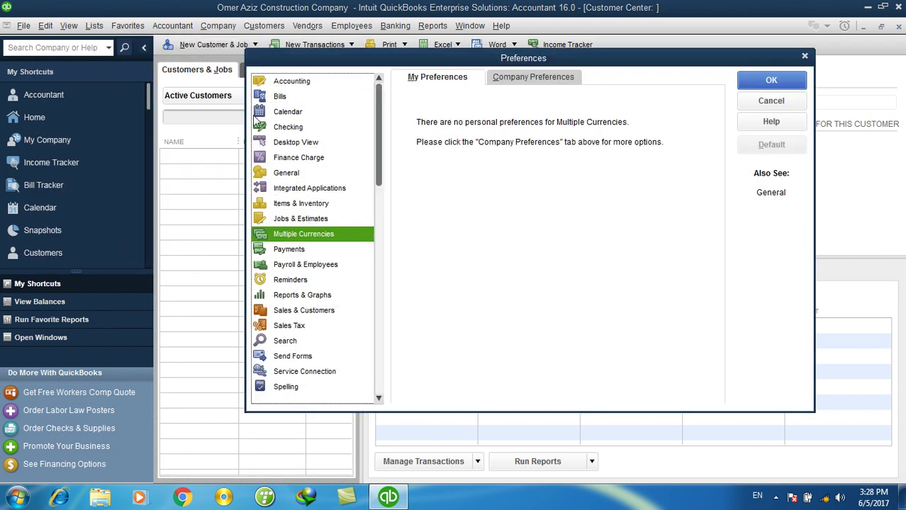
left_click(509, 80)
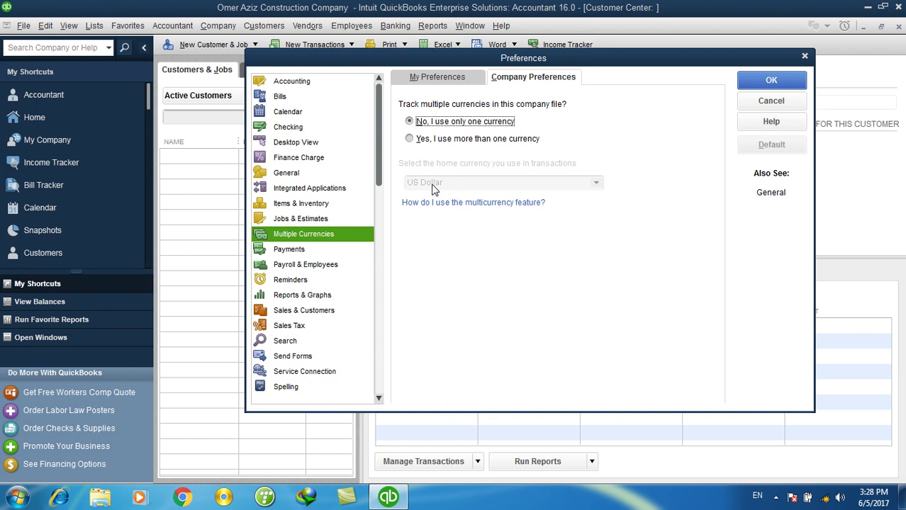
left_click(425, 140)
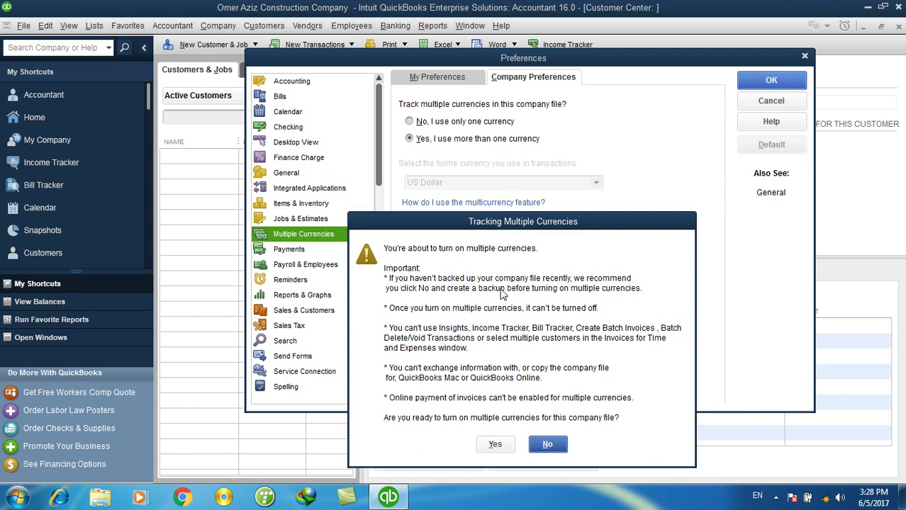
left_click_drag(512, 227, 670, 77)
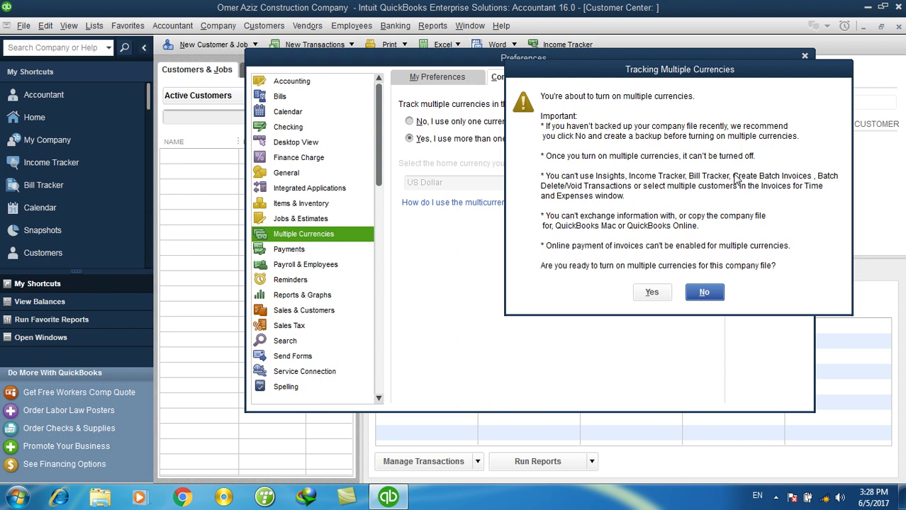
left_click(653, 292)
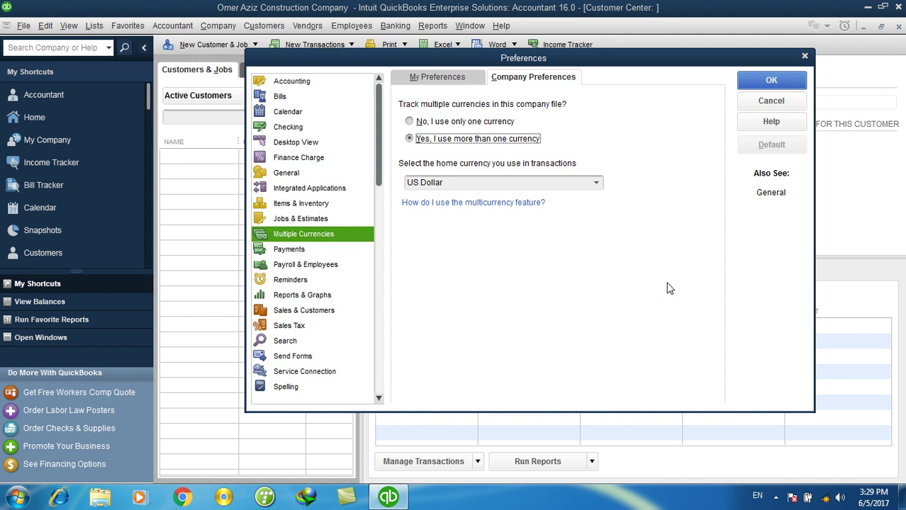
- Make Afghanistan Afghani active, set it as the home currency, and save the preferences so the company file reopens
left_click(596, 184)
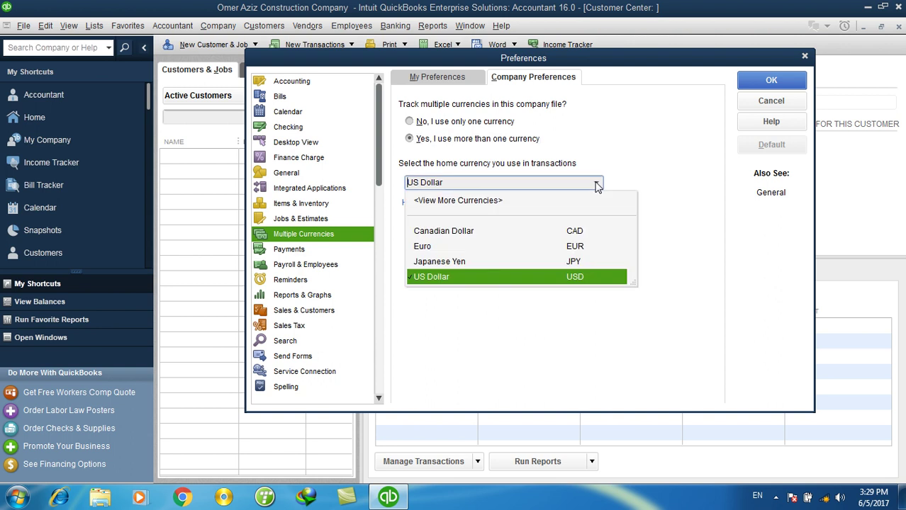
left_click(493, 203)
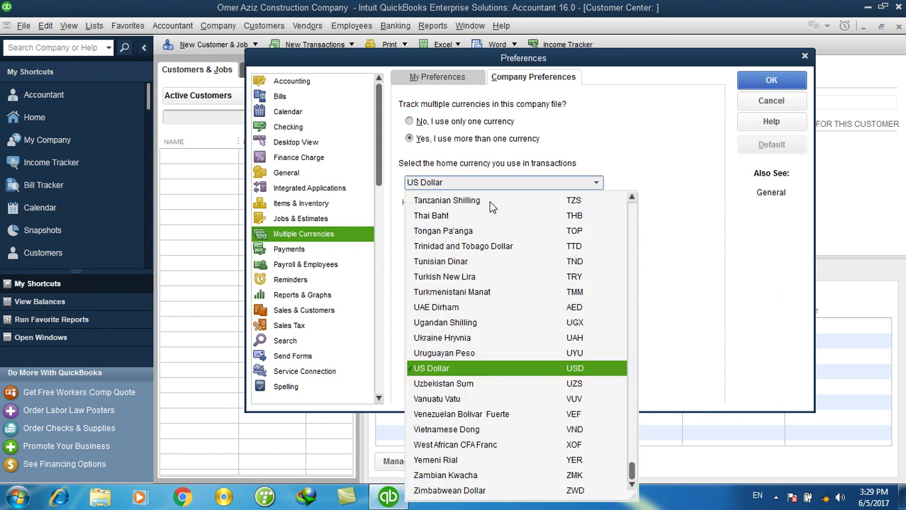
scroll(496, 205, "up", 20)
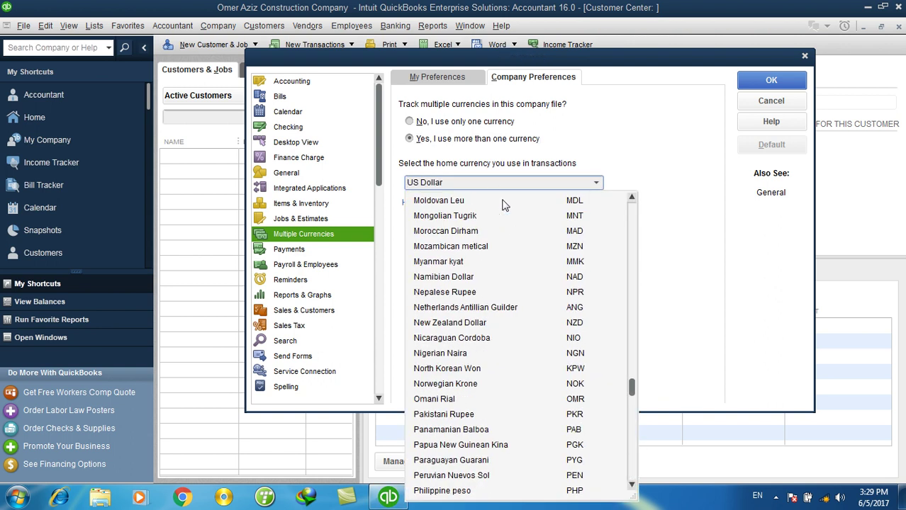
scroll(505, 204, "up", 20)
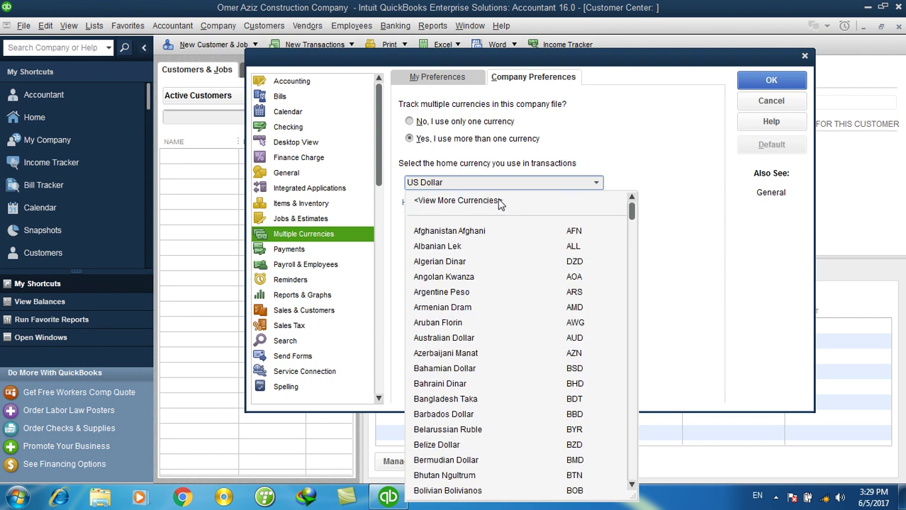
left_click(459, 233)
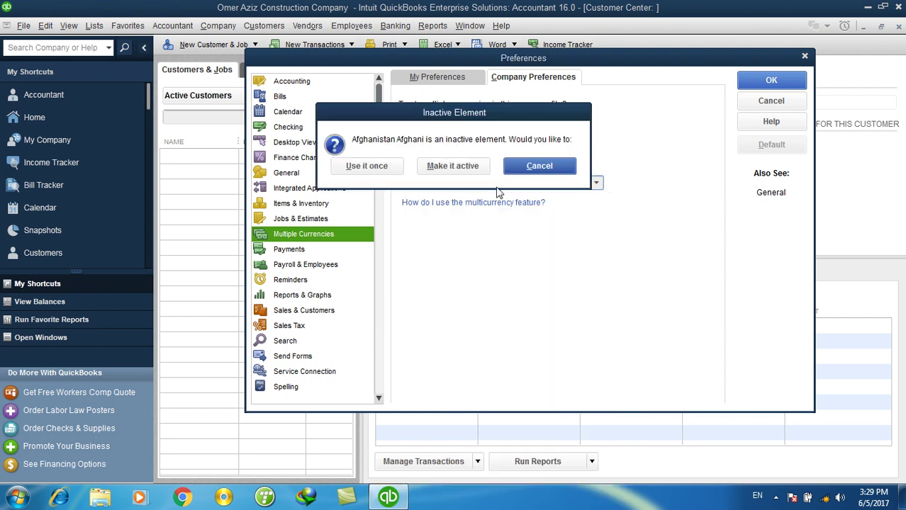
left_click(462, 168)
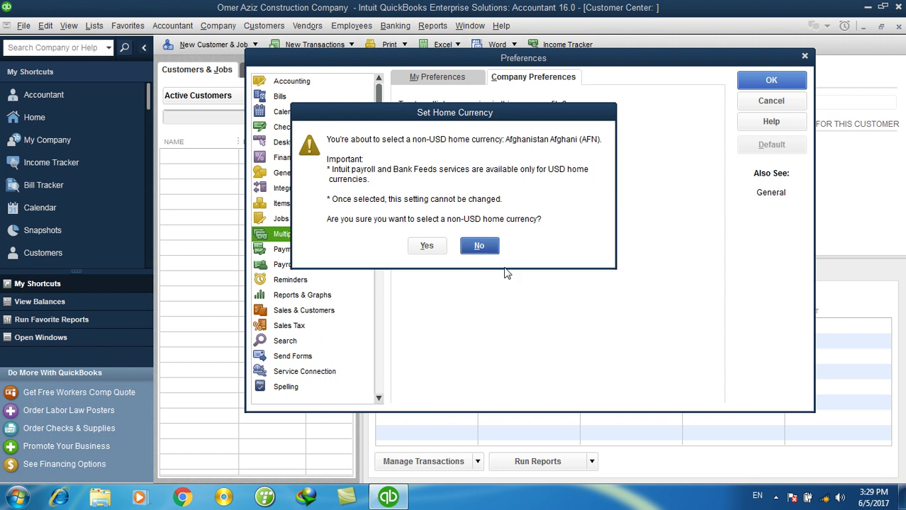
left_click(428, 246)
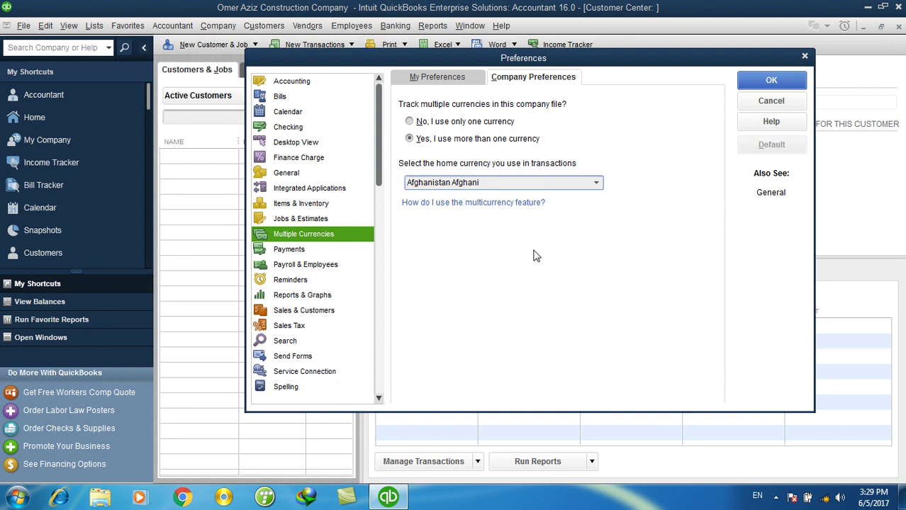
left_click(759, 81)
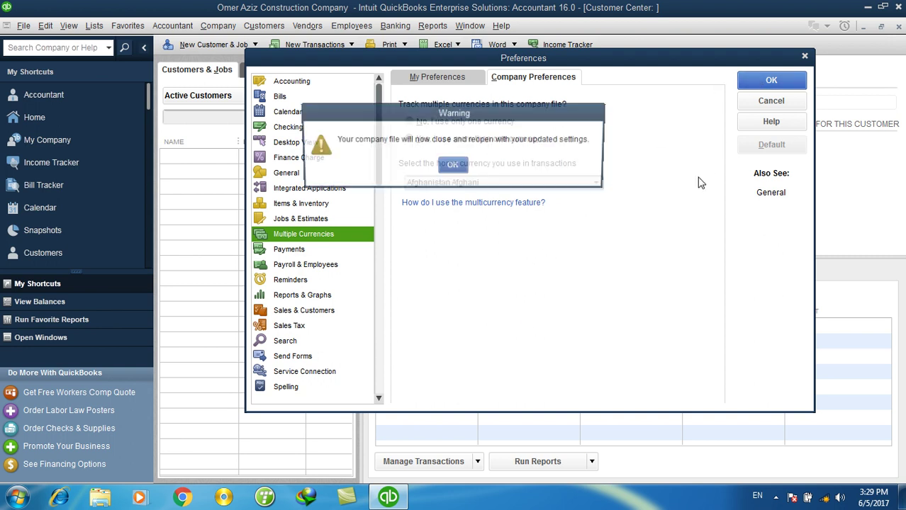
left_click(453, 166)
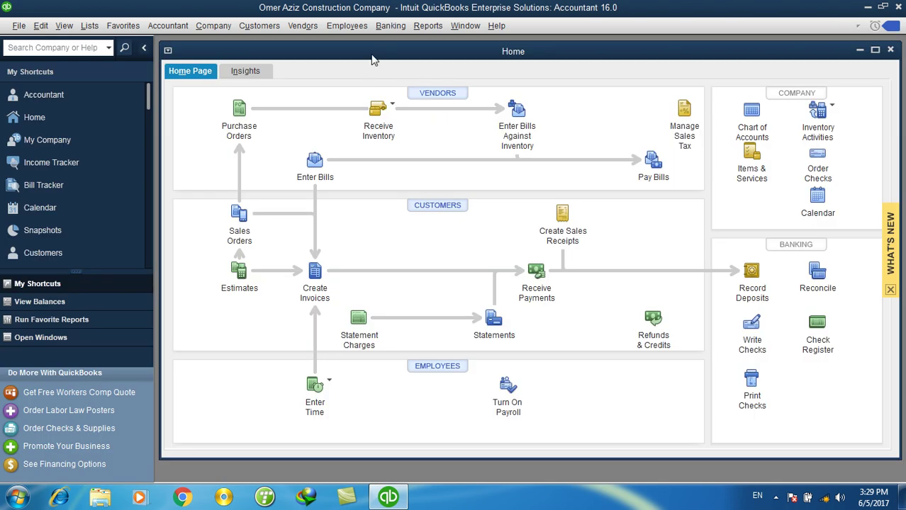
- Open the Currency List and compare the active currencies with the full list including inactive ones
left_click(219, 25)
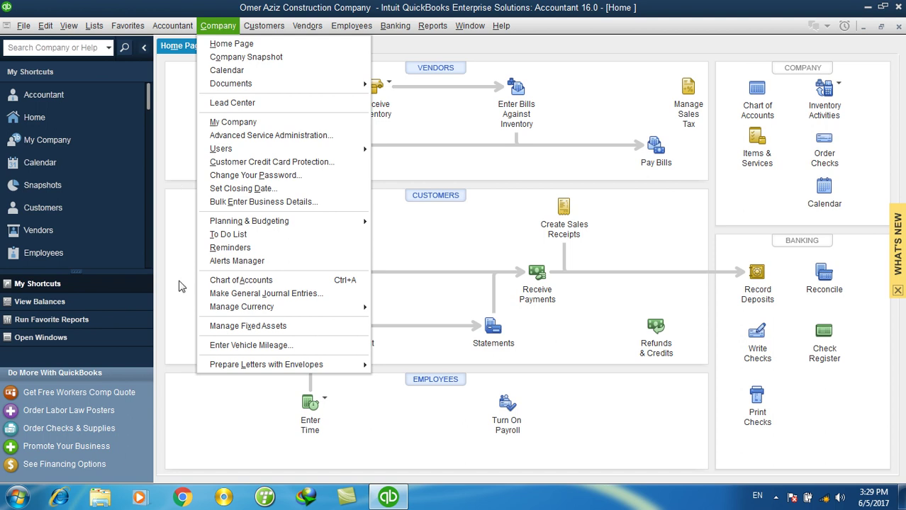
mouse_move(211, 309)
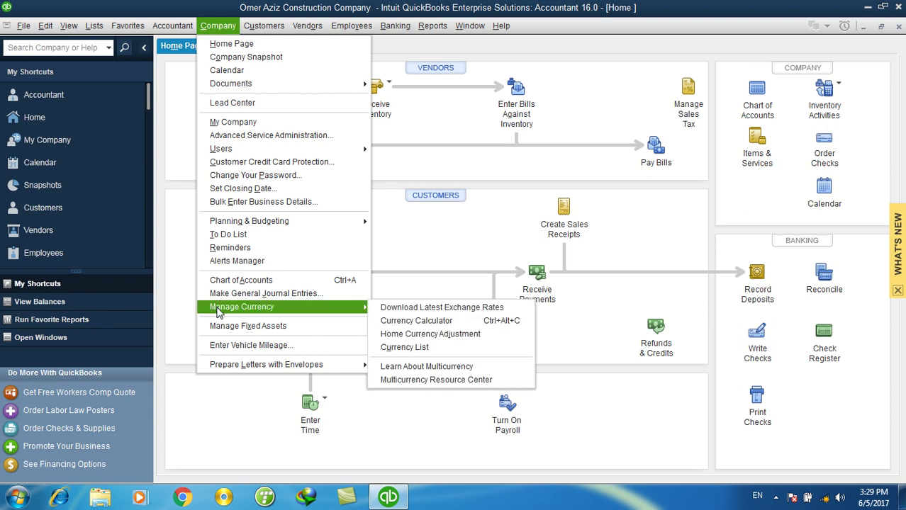
left_click(439, 353)
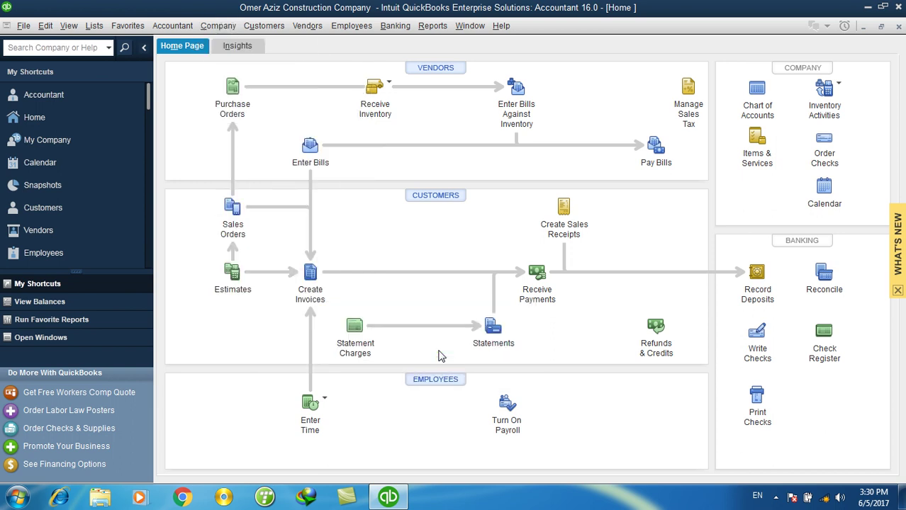
scroll(289, 168, "down", 10)
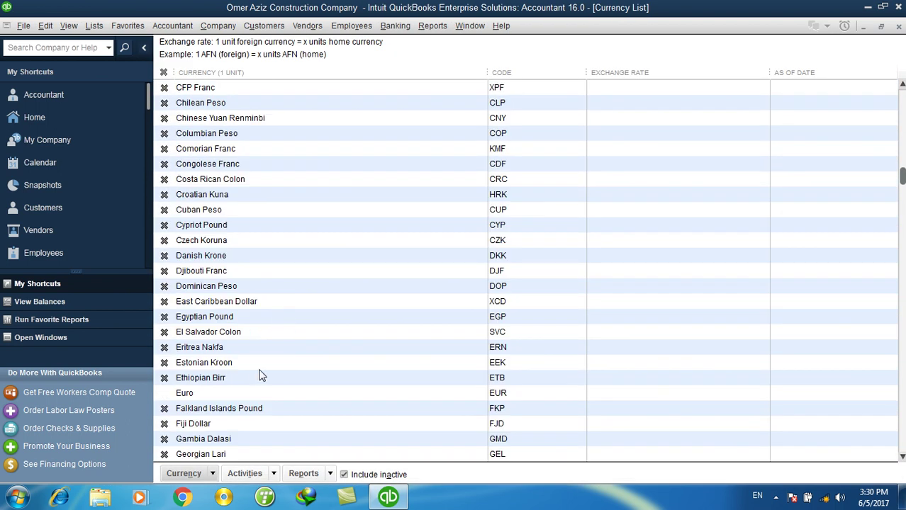
scroll(241, 213, "up", 10)
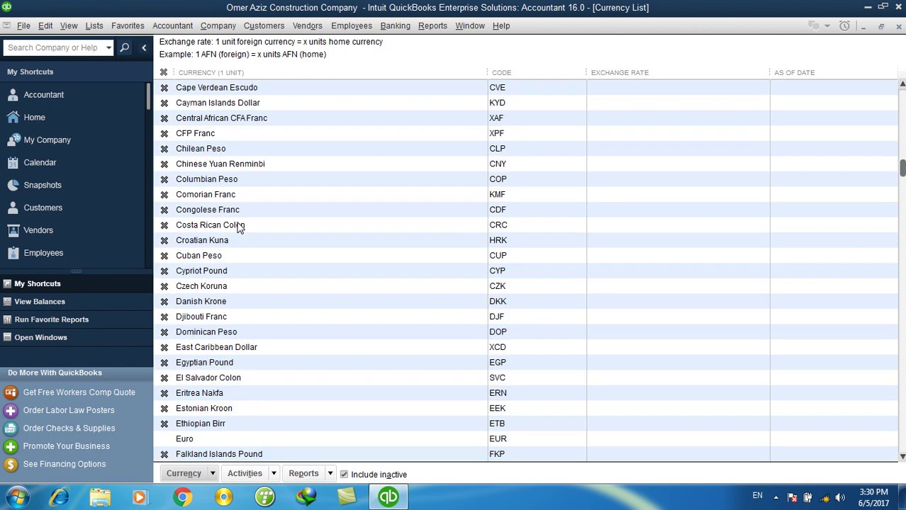
scroll(538, 267, "down", 1)
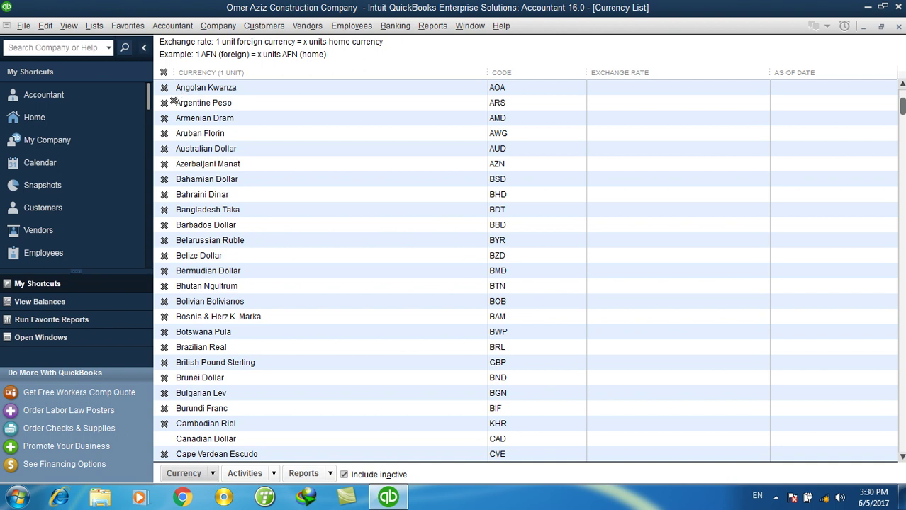
left_click(368, 479)
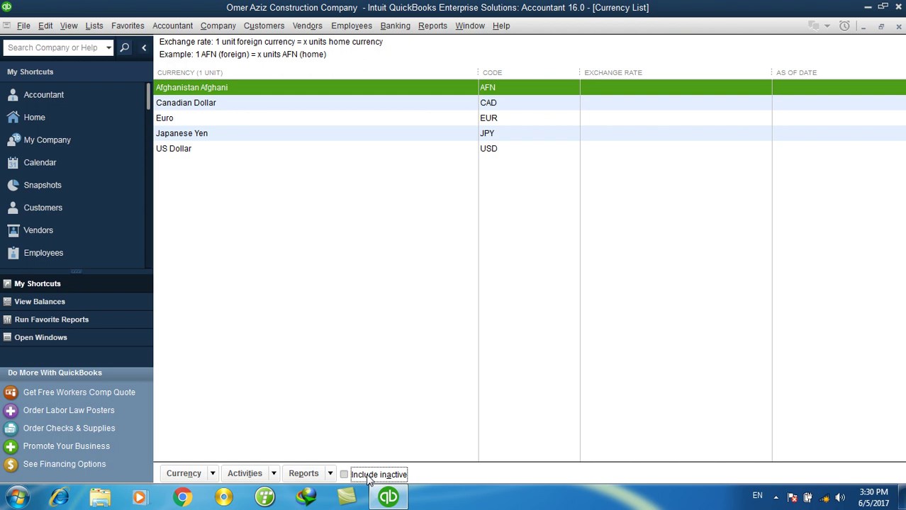
left_click(368, 479)
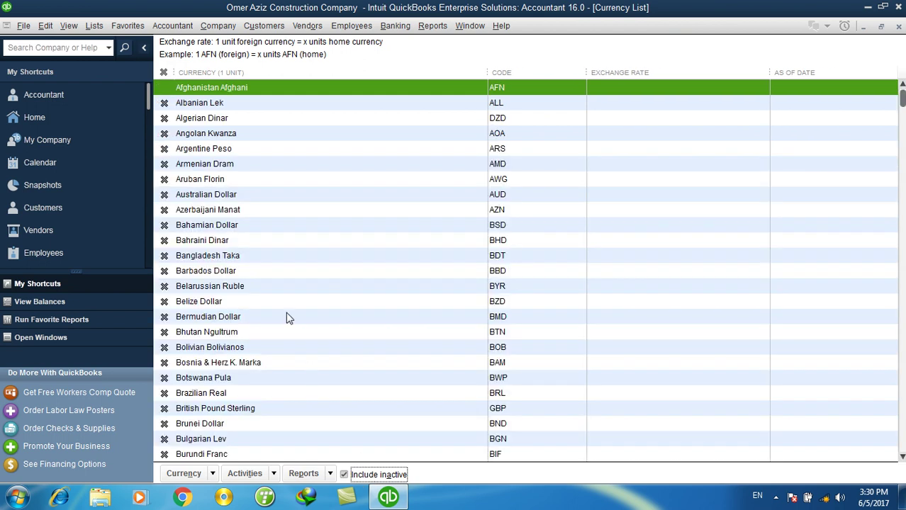
- Activate Saudi Riyal in the Currency List, hide the inactive currencies and select Afghanistan Afghani
left_click(223, 242)
key("s")
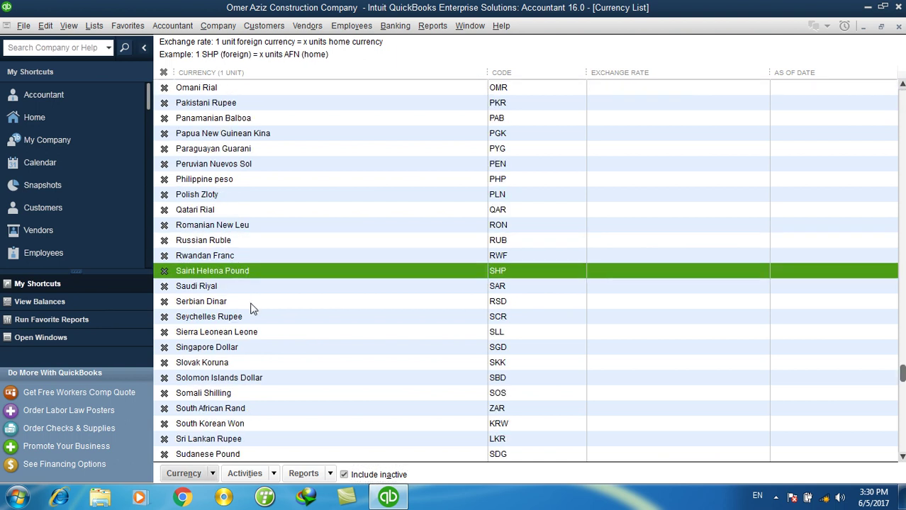
left_click(212, 286)
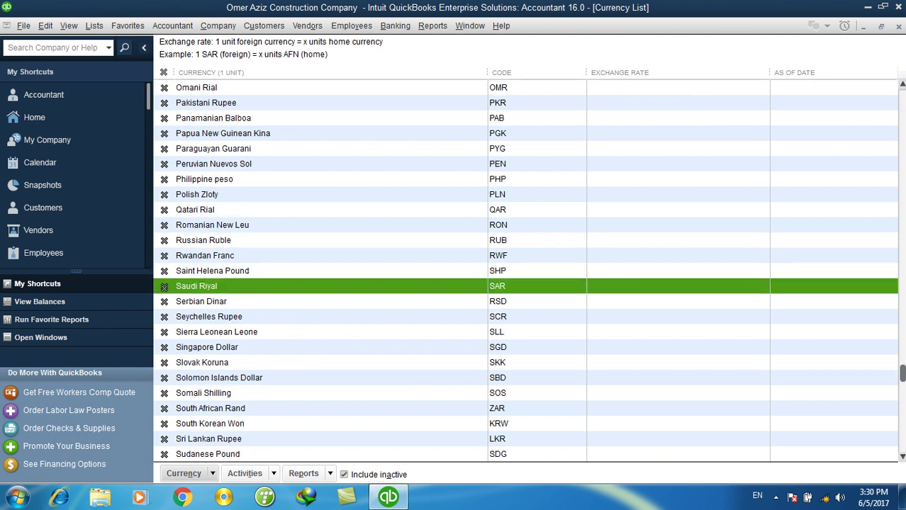
left_click(164, 287)
left_click(363, 475)
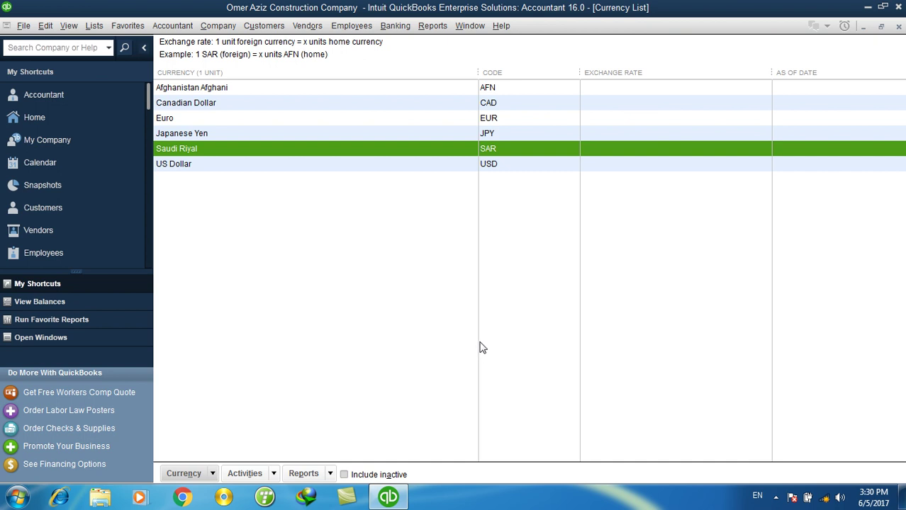
left_click(215, 87)
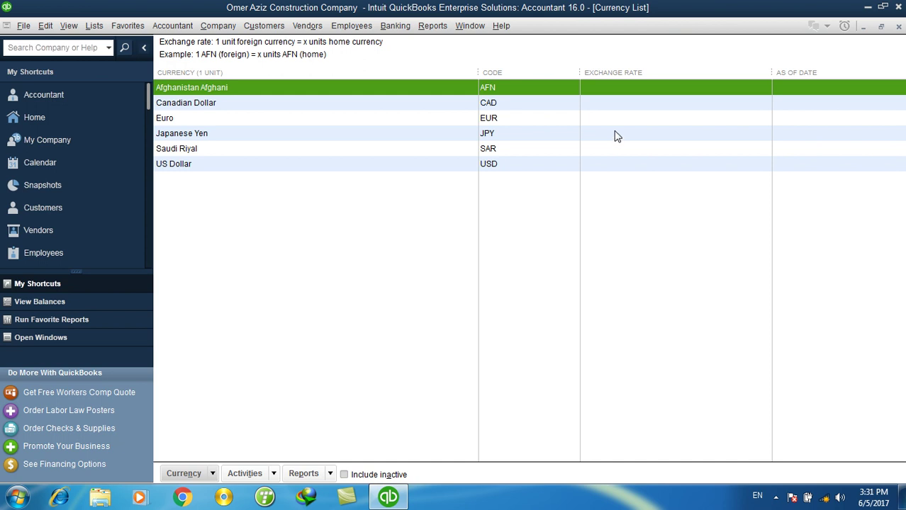
- Make Canadian Dollar inactive in the Currency List
left_click(288, 112)
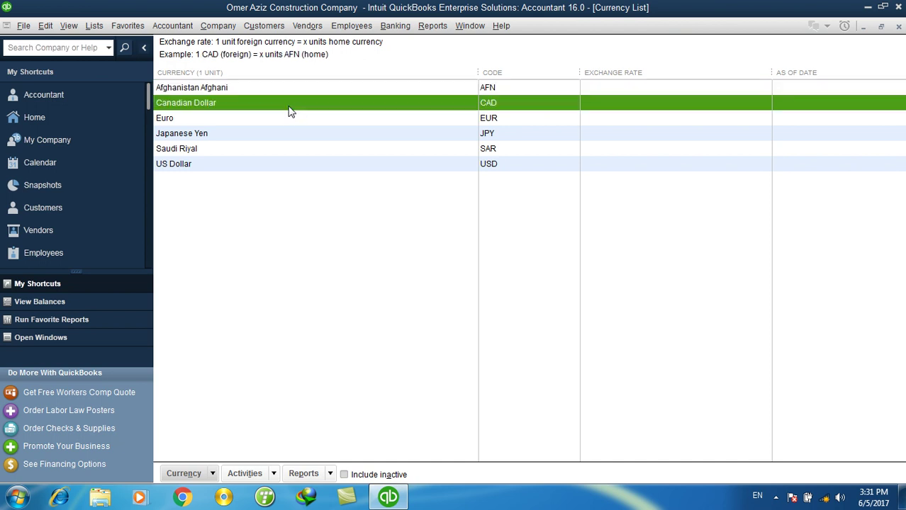
left_click(263, 117)
left_click(261, 139)
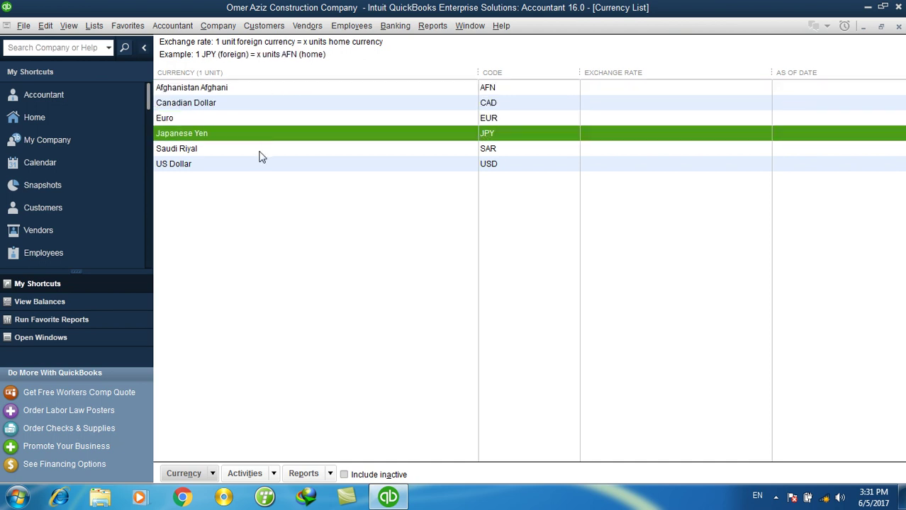
left_click(258, 151)
left_click(258, 169)
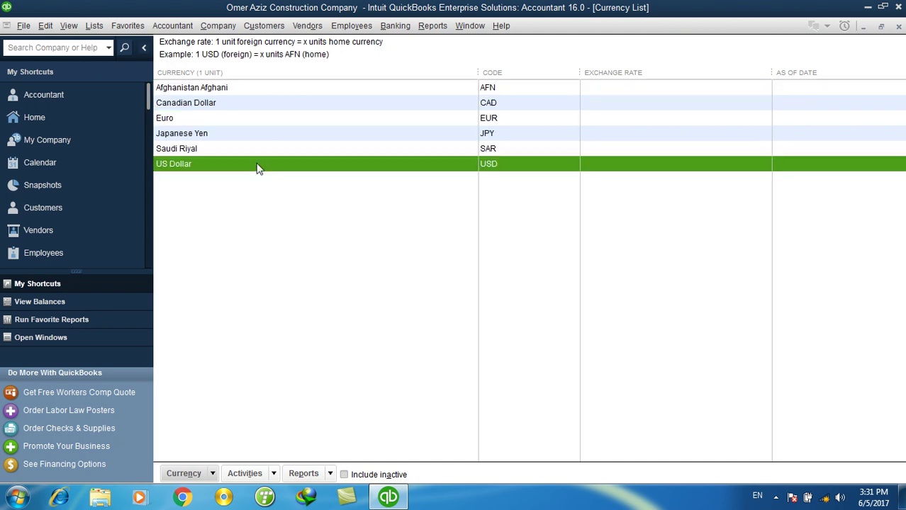
right_click(204, 108)
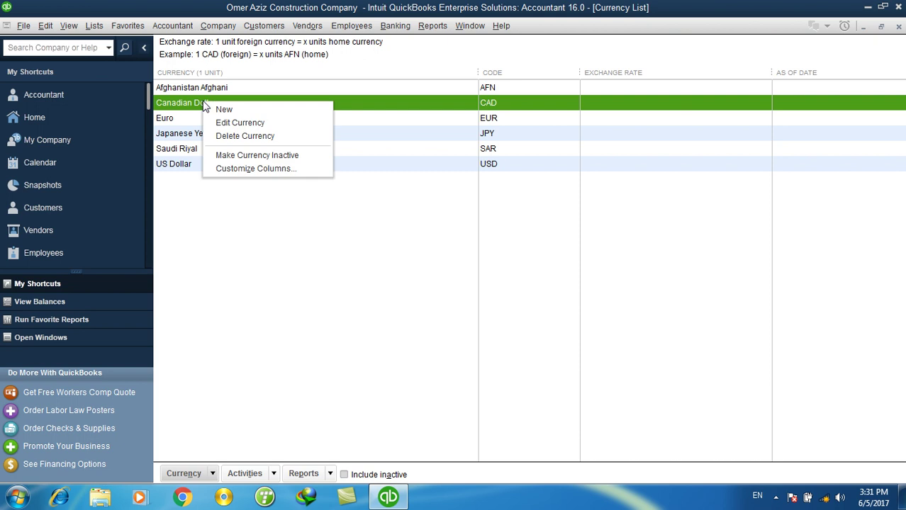
left_click(237, 156)
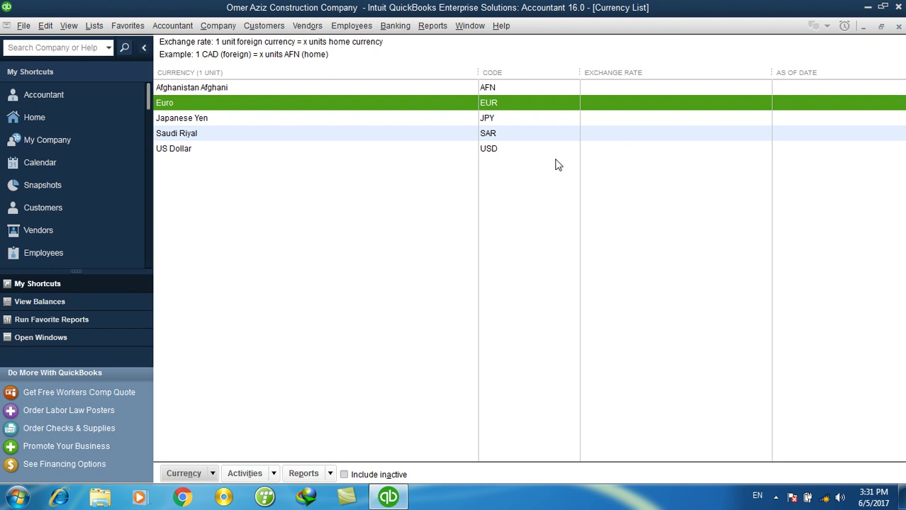
- Examine the home currency Afghanistan Afghani's edit form and list options for an exchange rate entry, leaving it unedited
left_click(635, 90)
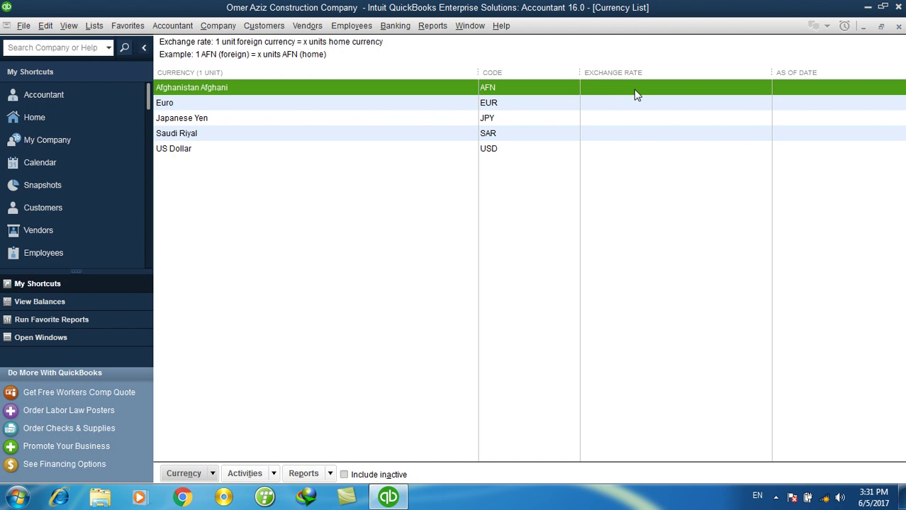
double_click(636, 94)
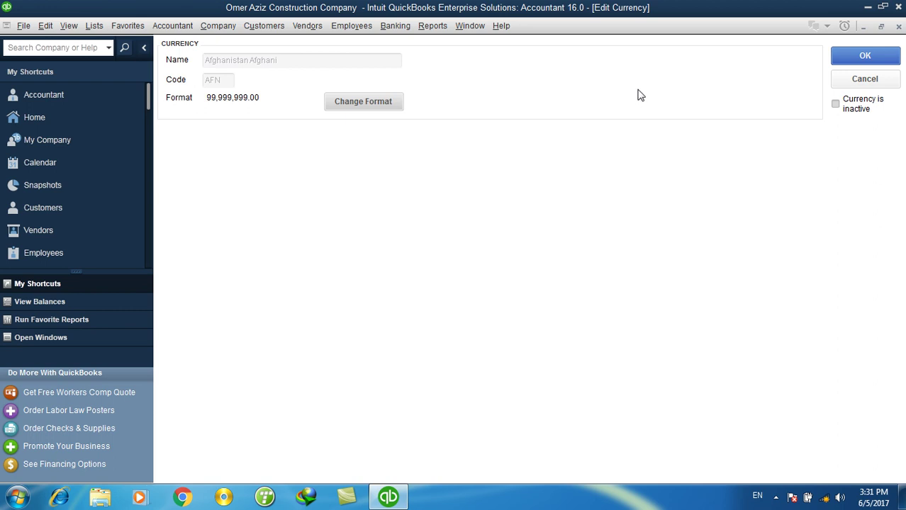
left_click(865, 79)
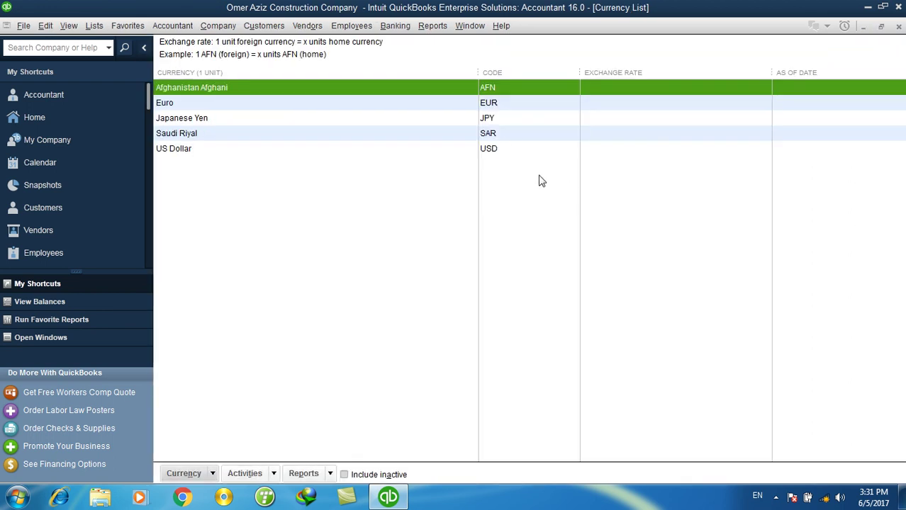
right_click(607, 90)
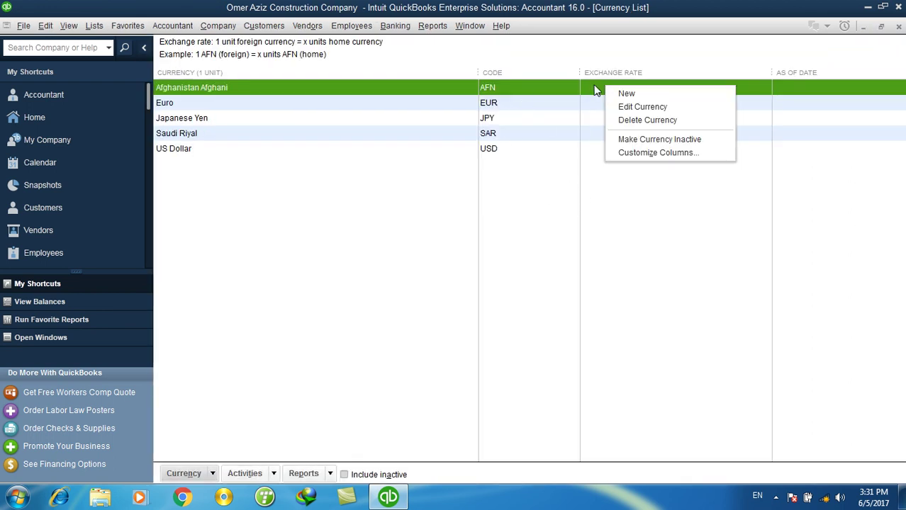
left_click(183, 474)
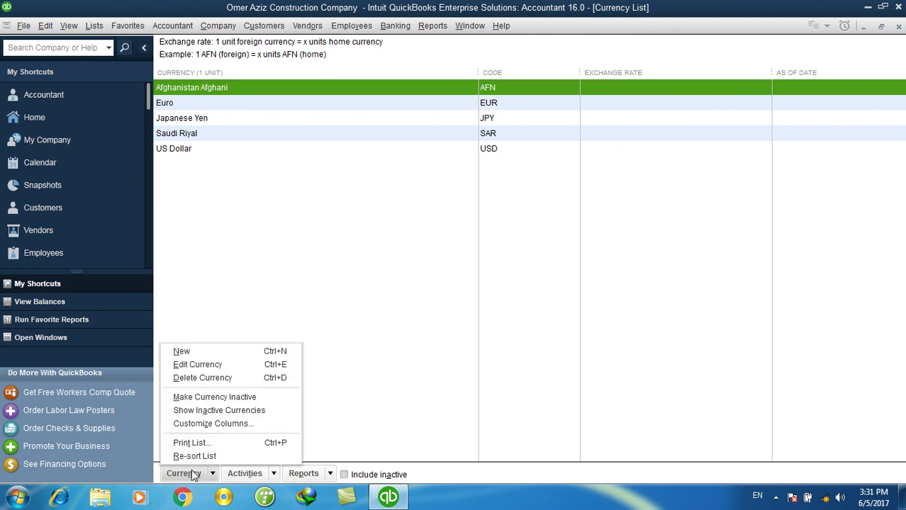
left_click(236, 107)
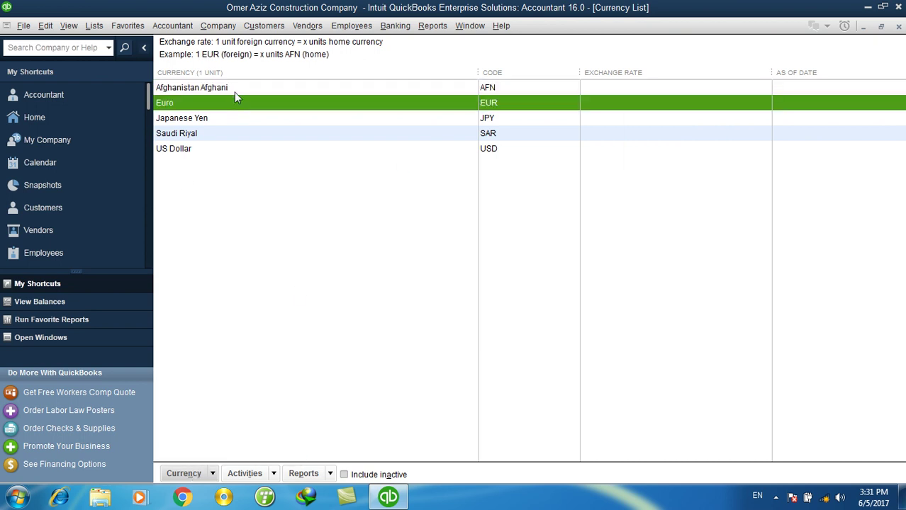
double_click(658, 88)
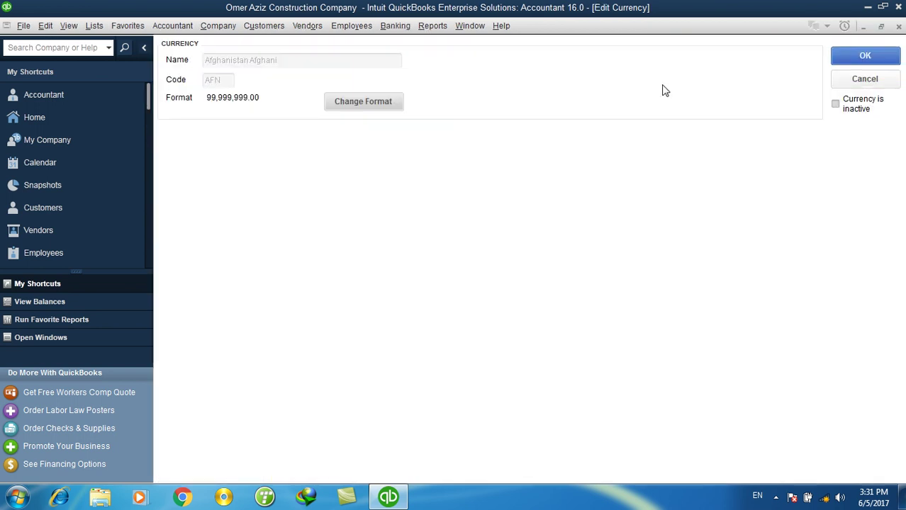
left_click(863, 80)
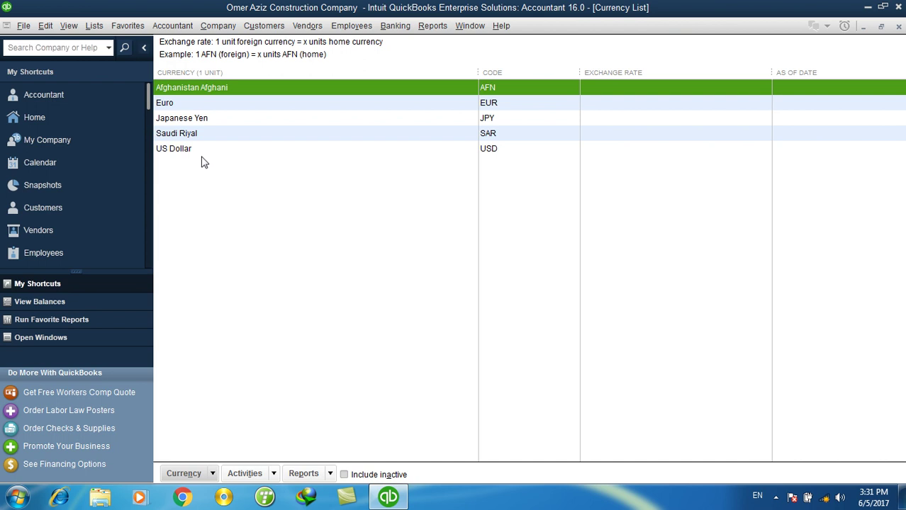
- Edit the Euro currency and set the as-of date of its first exchange rate row to 06/05/2017
double_click(623, 108)
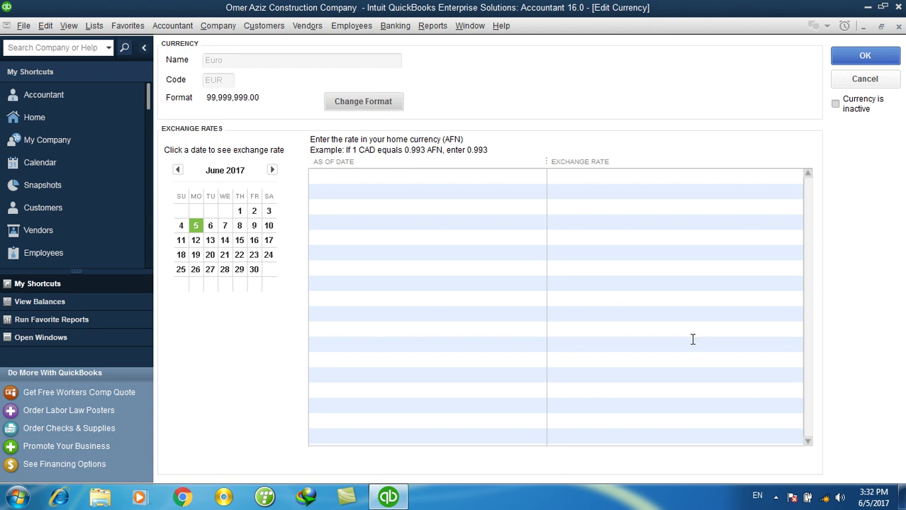
left_click(351, 177)
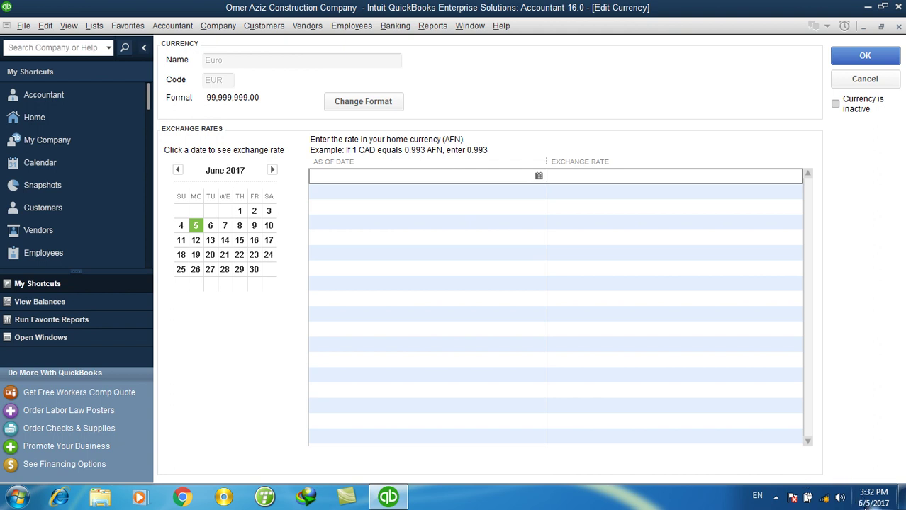
mouse_move(865, 505)
left_click(878, 496)
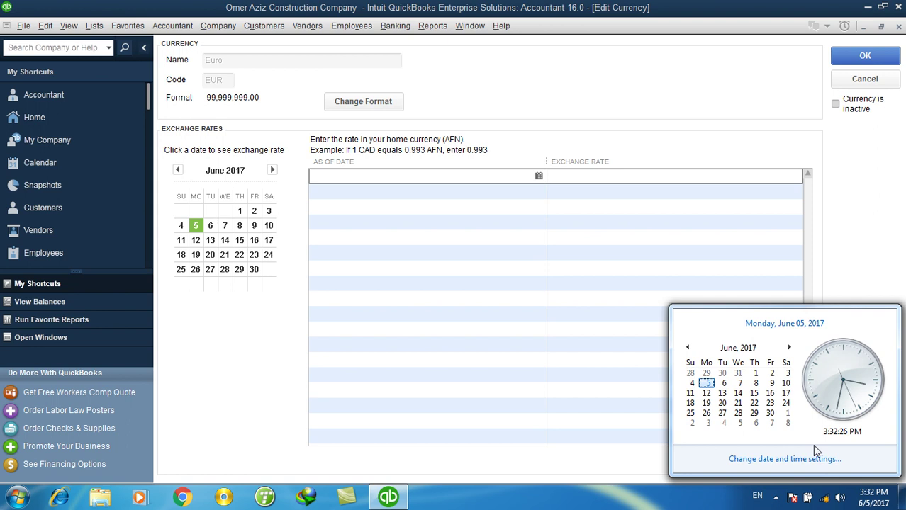
left_click(539, 175)
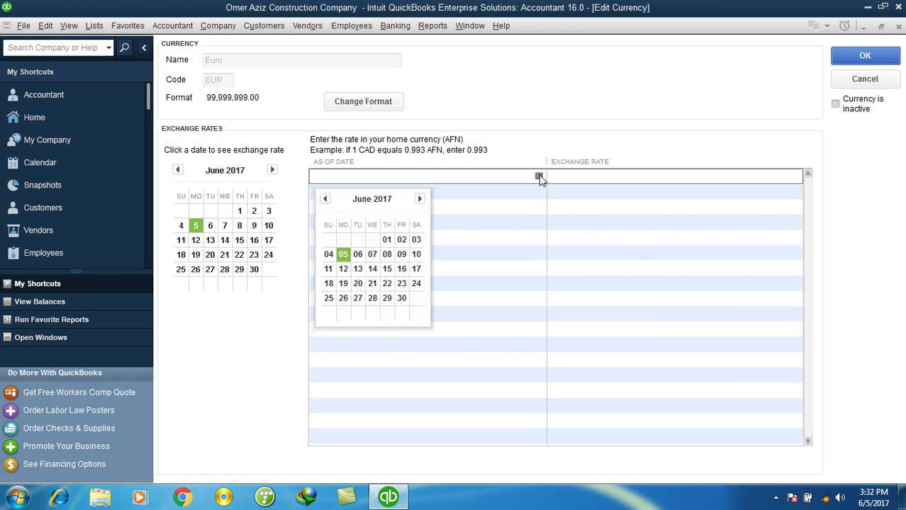
left_click(343, 255)
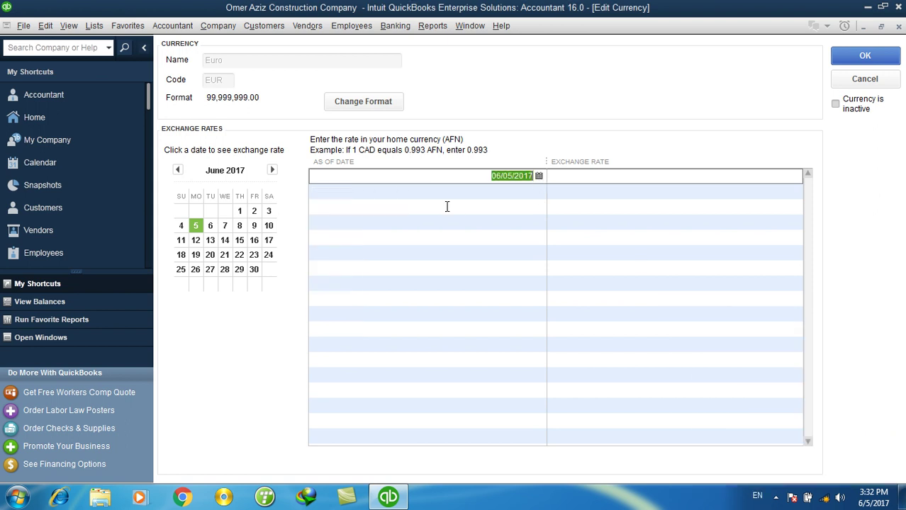
left_click(512, 176)
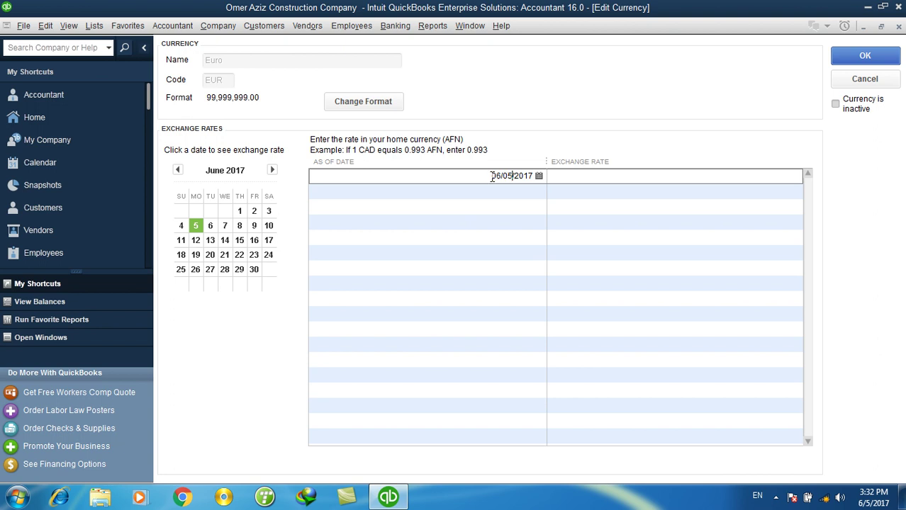
left_click(552, 178)
type("75")
key("BackSpace")
key("BackSpace")
- Launch Excel with a blank workbook and switch back to the Euro currency form in QuickBooks
key("super+r")
type("excel")
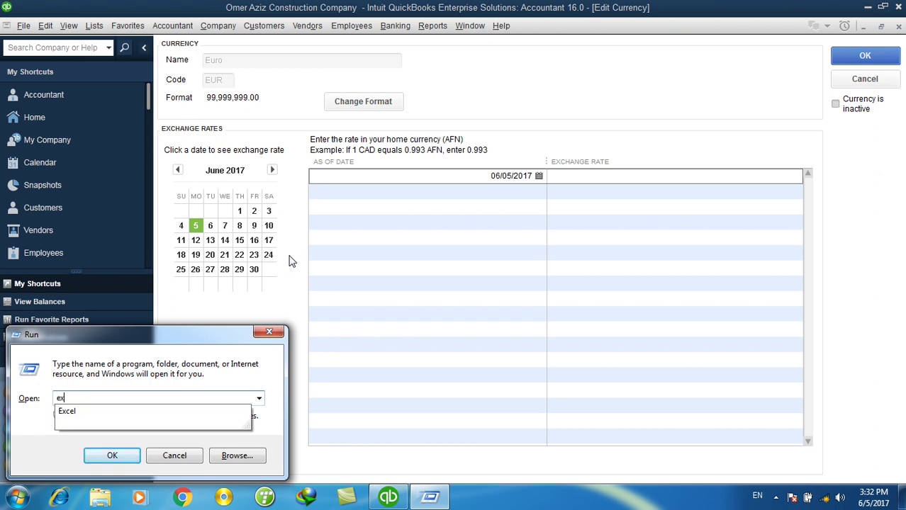
key("Return")
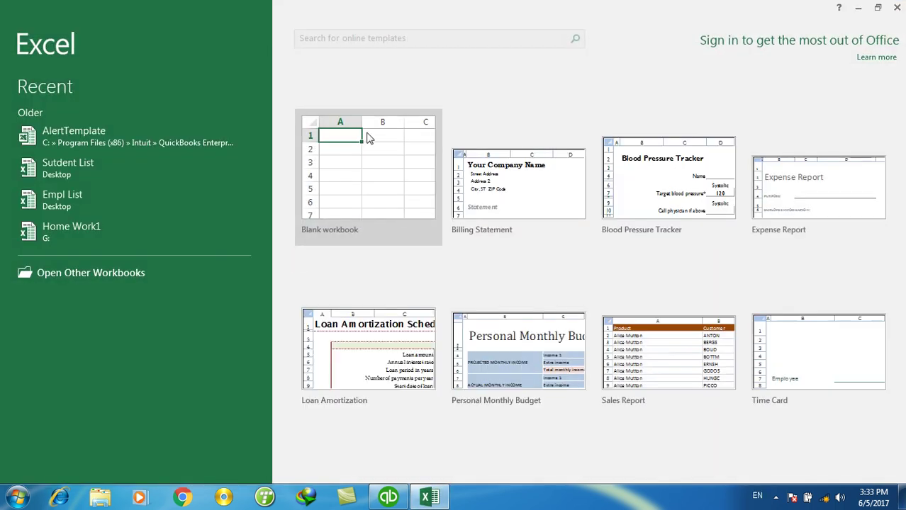
left_click(366, 135)
left_click(434, 497)
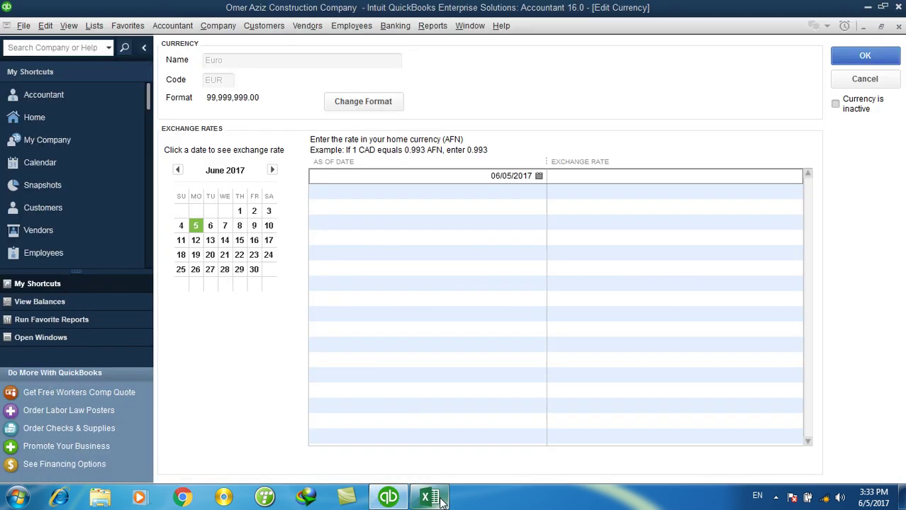
left_click(585, 377)
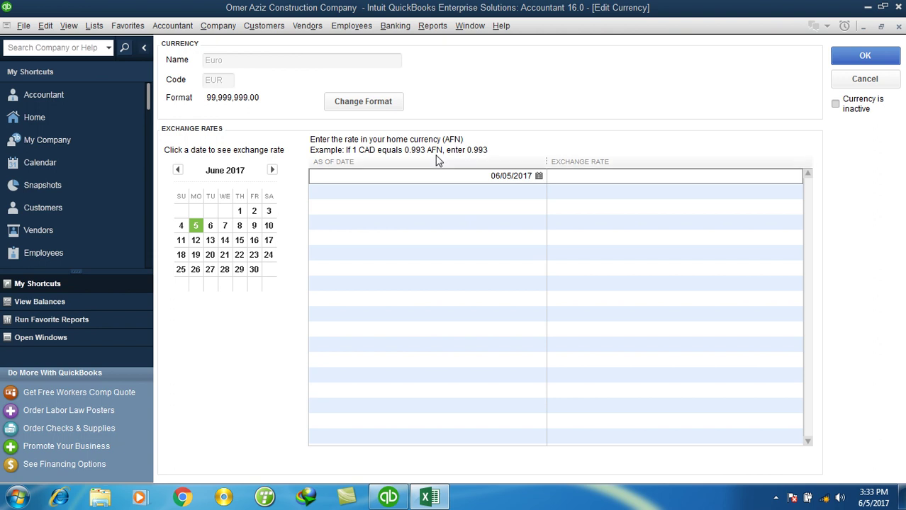
- Set the Euro exchange rate to 75 and save the currency
left_click(586, 175)
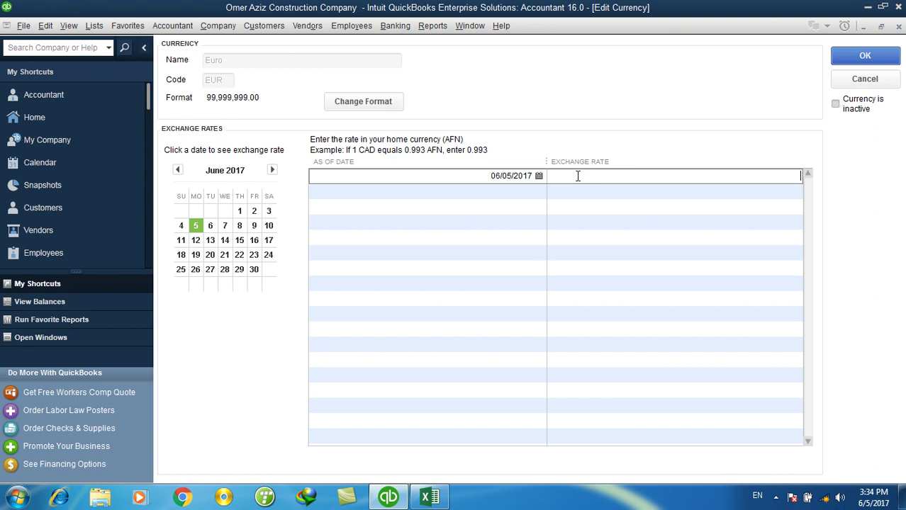
type("75")
left_click(865, 60)
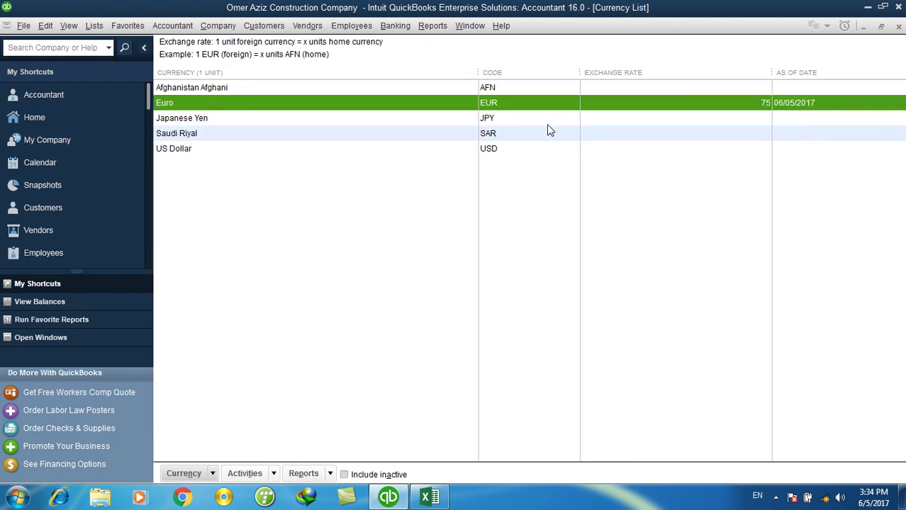
- Give Japanese Yen an exchange rate of 40 as of 06/05/2017 and save the currency
left_click(600, 118)
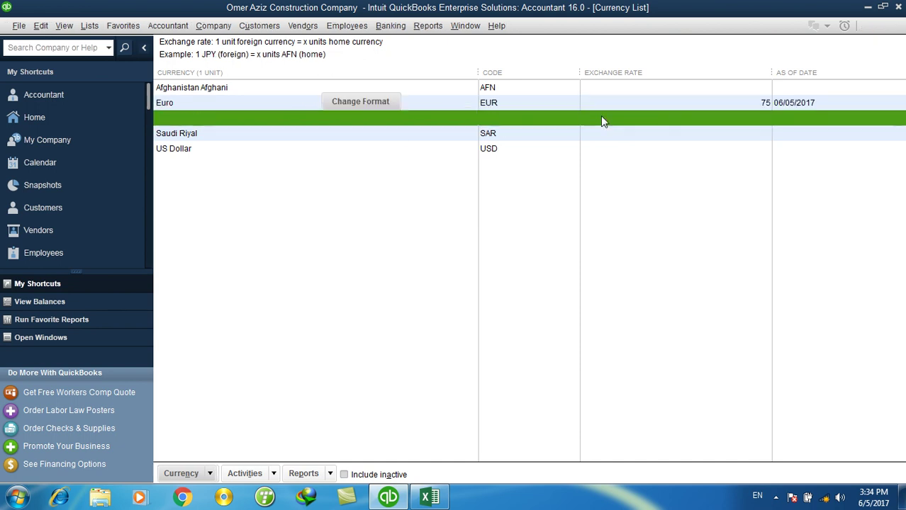
left_click(435, 176)
left_click(538, 176)
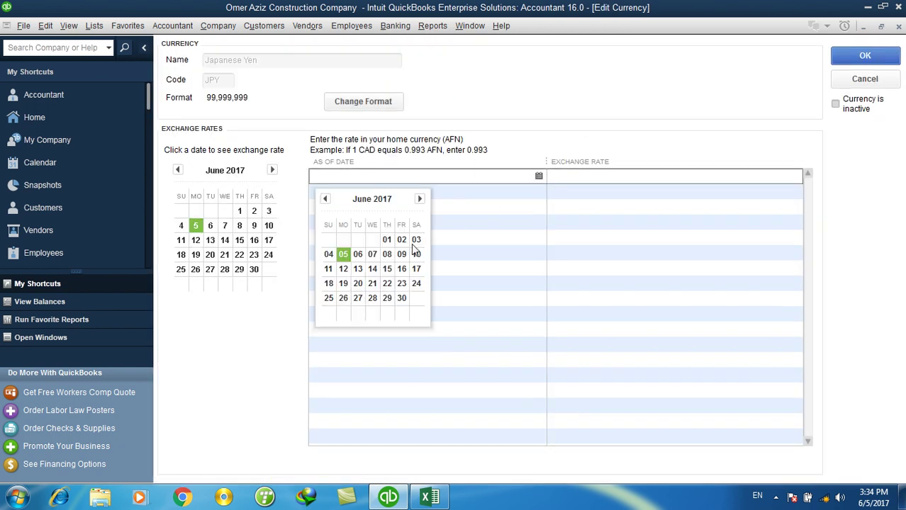
left_click(343, 254)
left_click(619, 177)
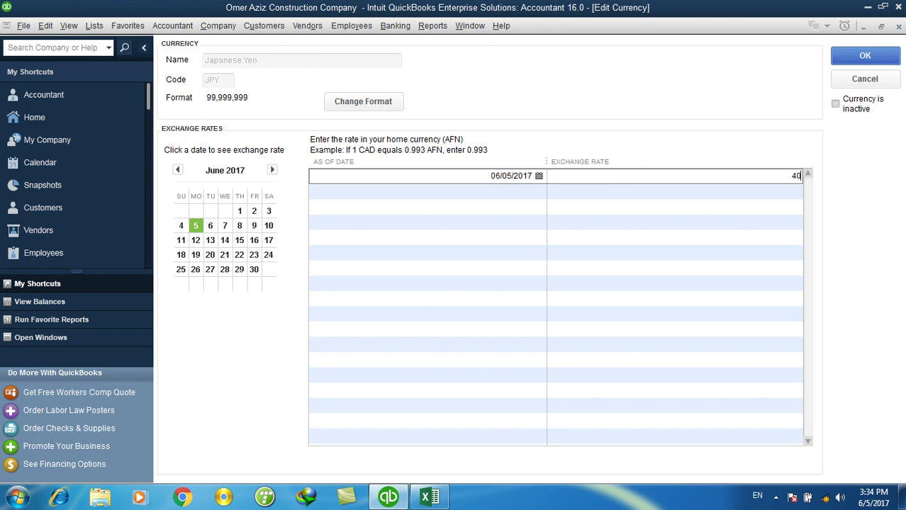
key("Return")
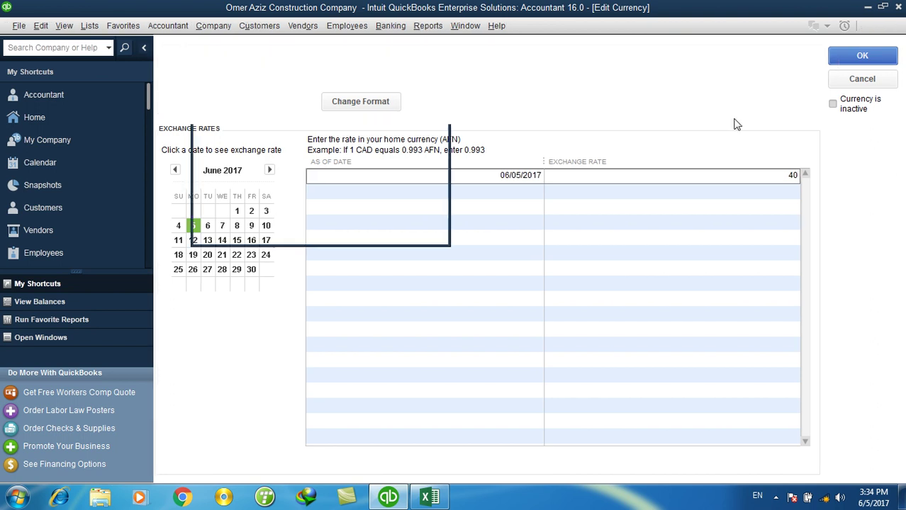
- Give Saudi Riyal an exchange rate of 18 as of 06/05/2017 and save the currency
double_click(518, 134)
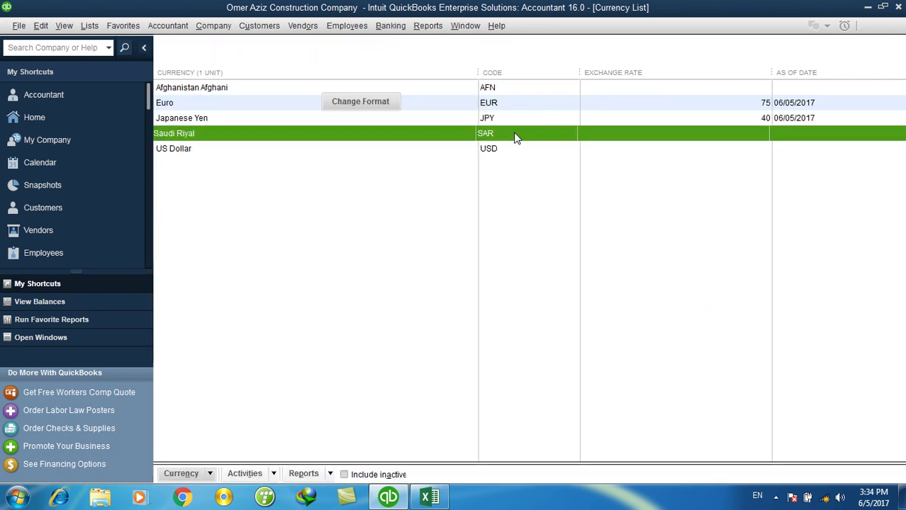
left_click(451, 182)
left_click(538, 176)
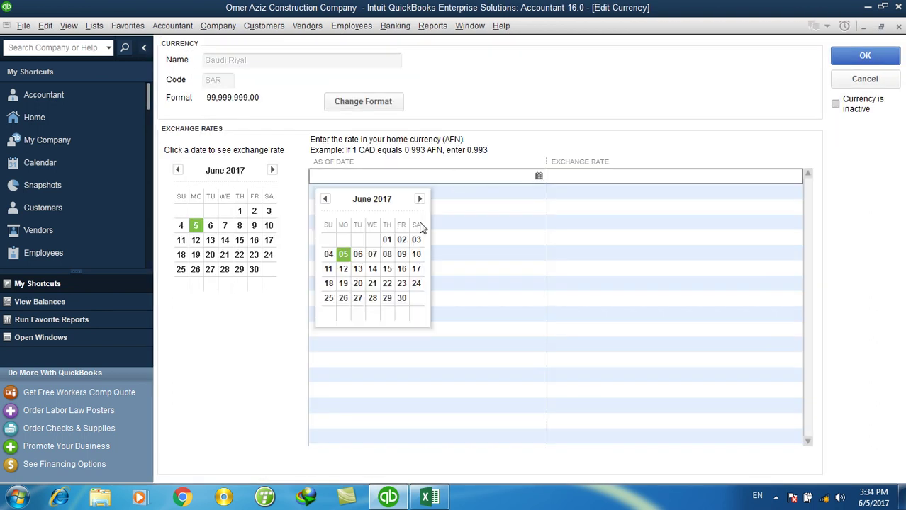
left_click(343, 255)
left_click(566, 183)
type("18")
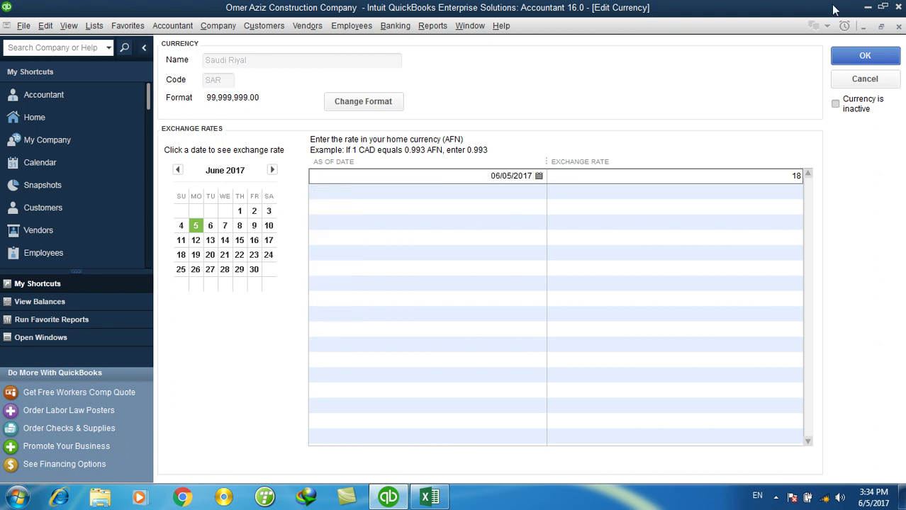
left_click(865, 56)
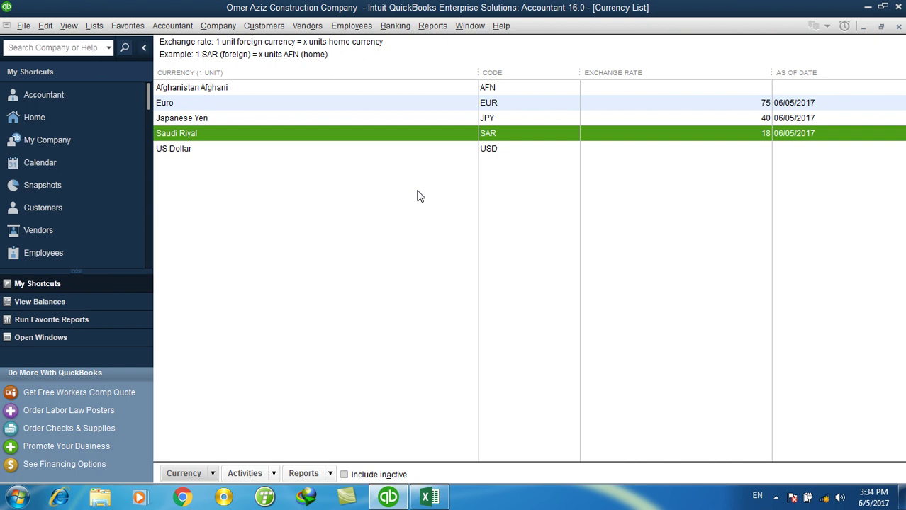
- Give US Dollar an exchange rate of 68 as of 06/05/2017 and save the currency
double_click(437, 153)
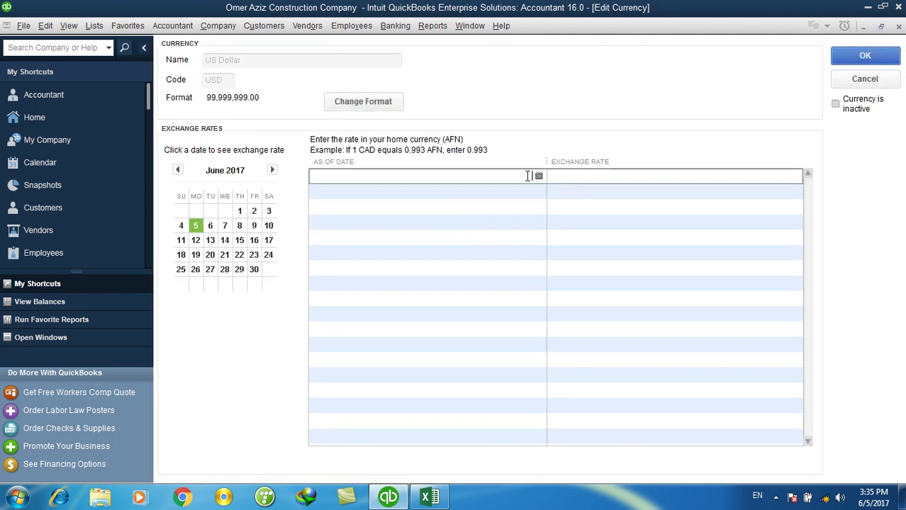
left_click(538, 175)
left_click(343, 254)
type("68")
left_click(861, 58)
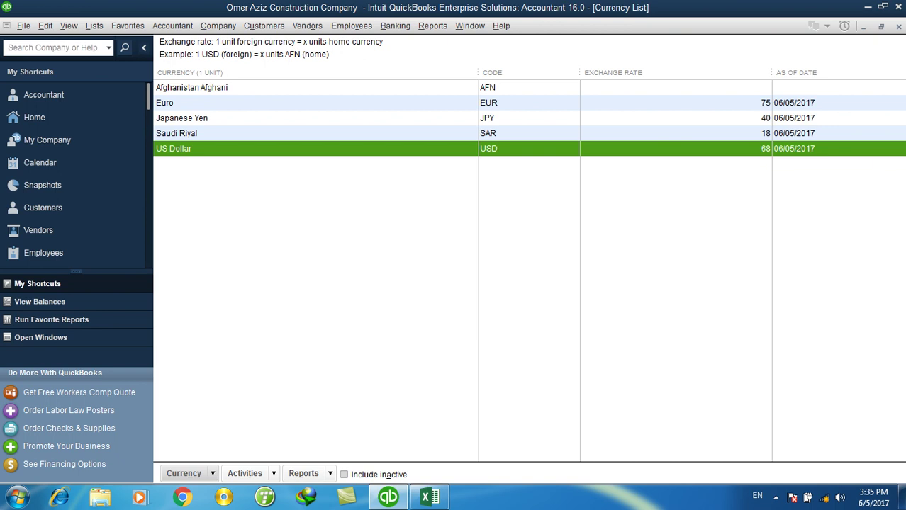
- Close the currency list and create a new customer, entering the customer's name and choosing Euro as the currency
left_click(898, 26)
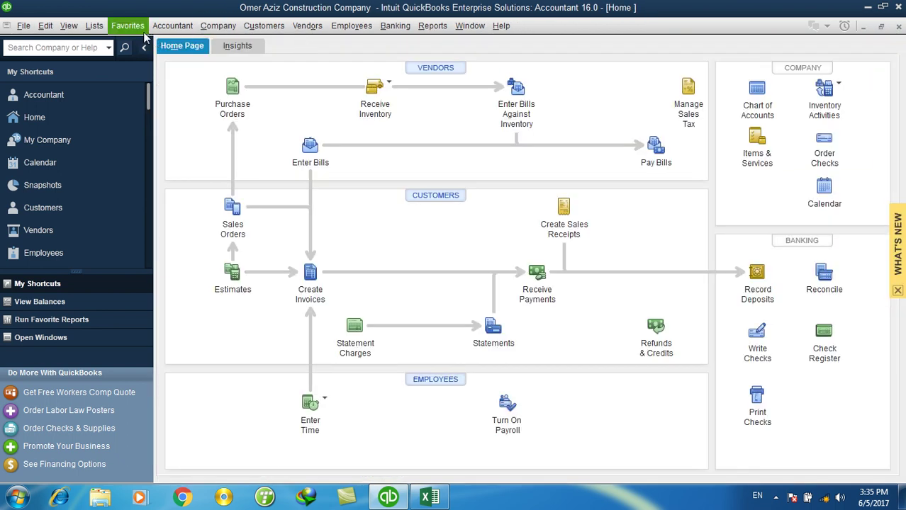
left_click(52, 209)
left_click(211, 47)
left_click(206, 62)
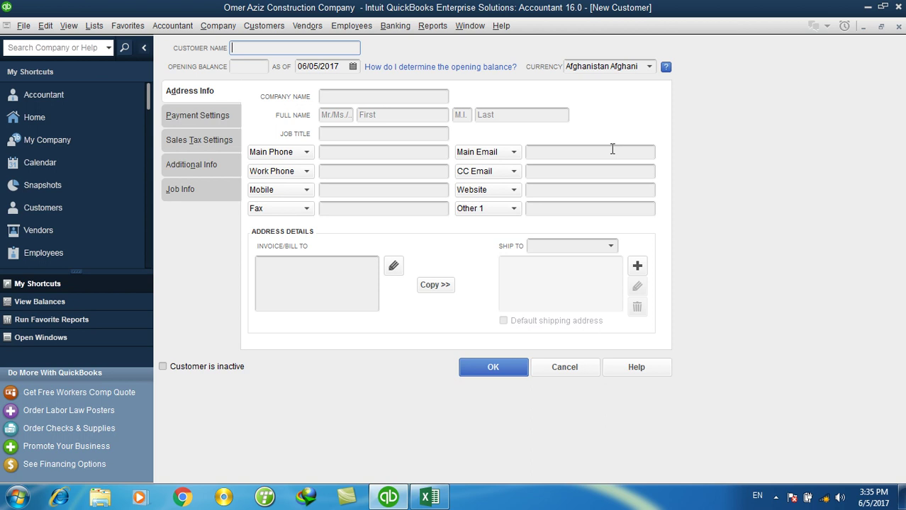
type("Nooruddin")
left_click(251, 67)
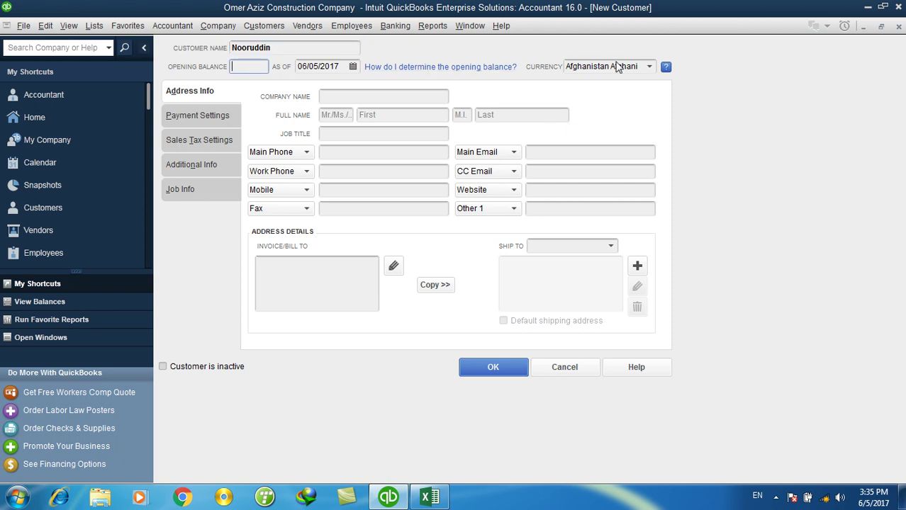
left_click(650, 67)
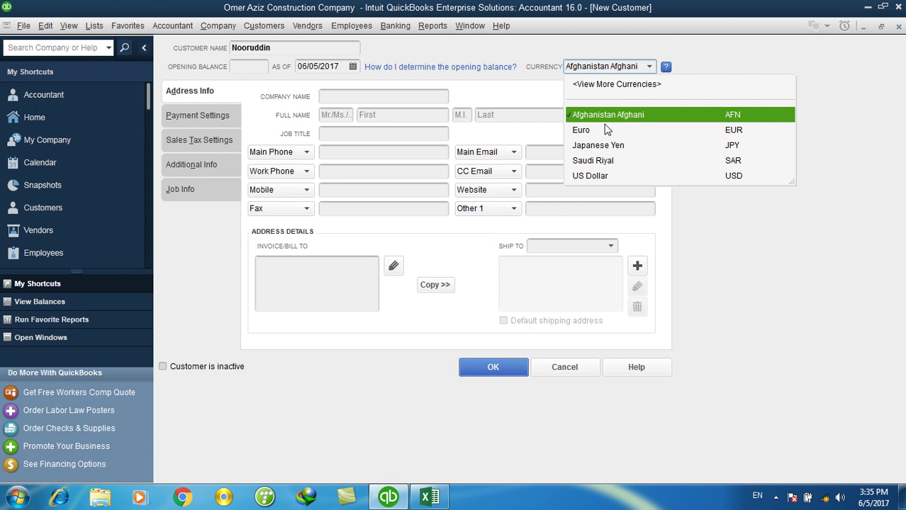
left_click(582, 130)
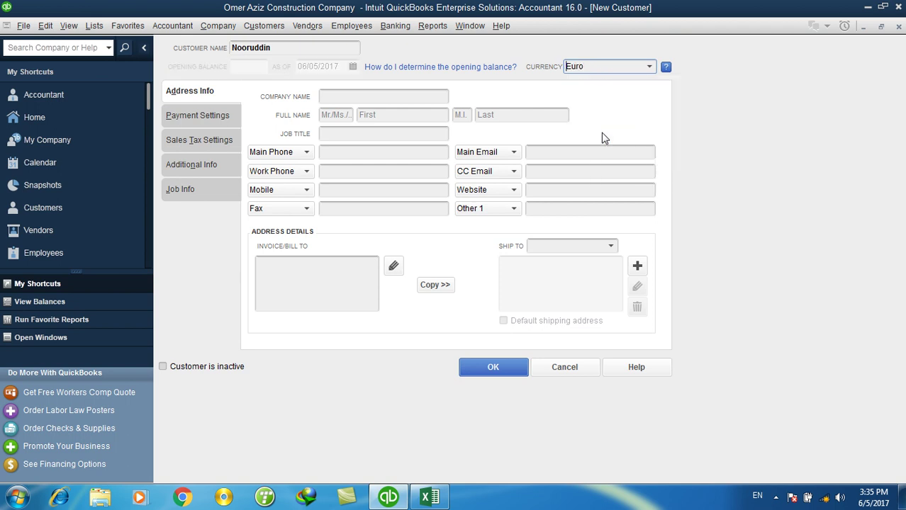
left_click(481, 370)
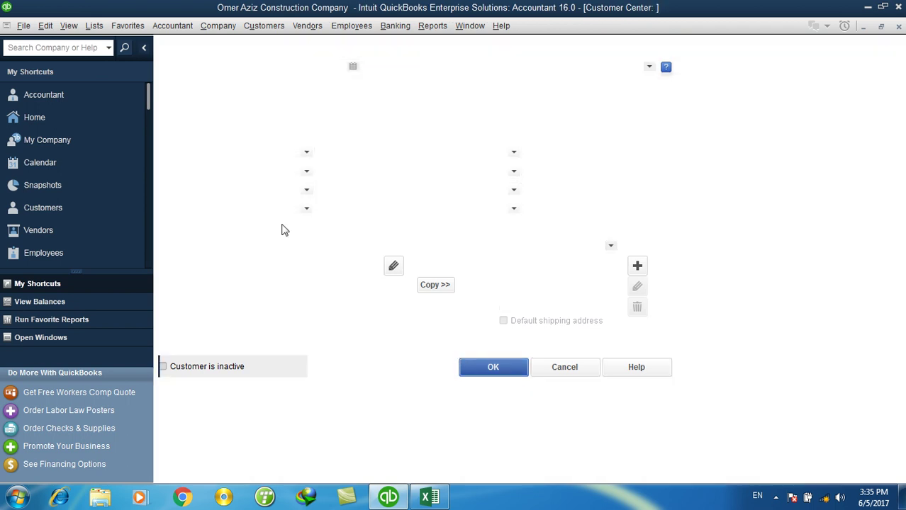
- Create a second customer, entering the customer's name and choosing US Dollar as the currency
left_click(185, 43)
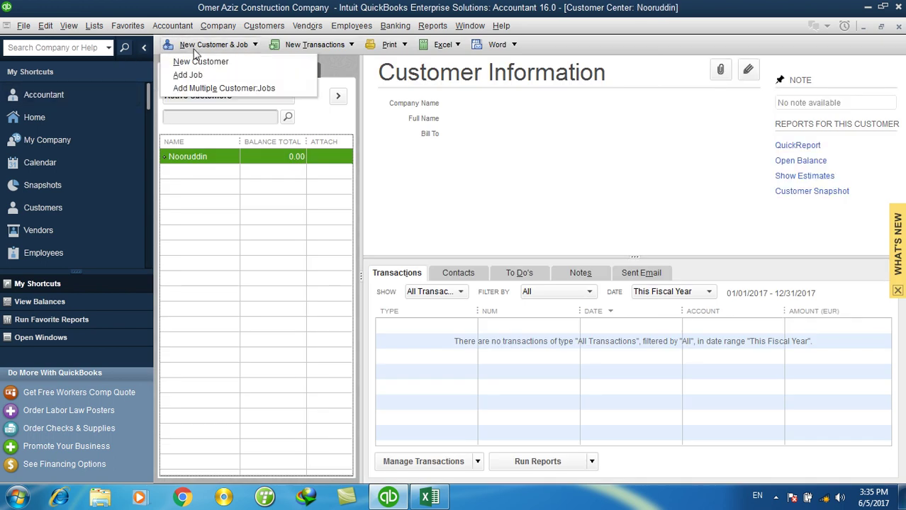
left_click(195, 61)
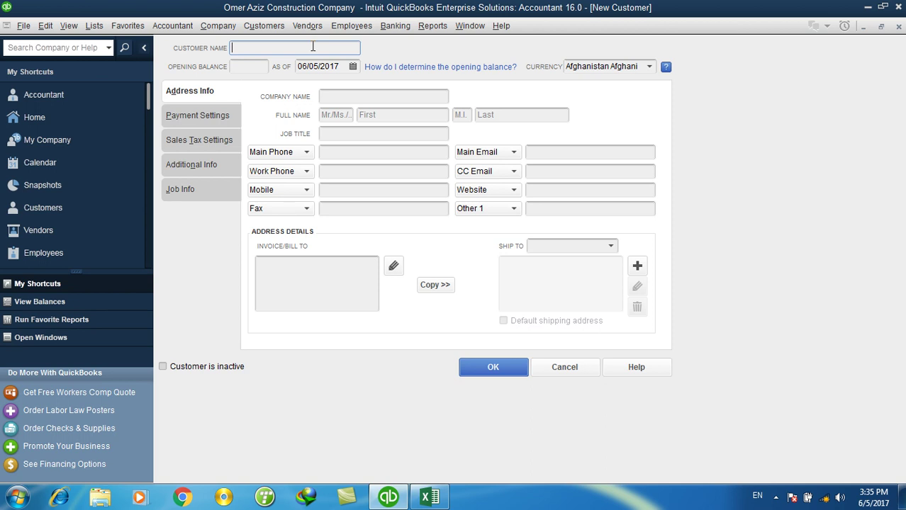
type("Aziz")
key("Tab")
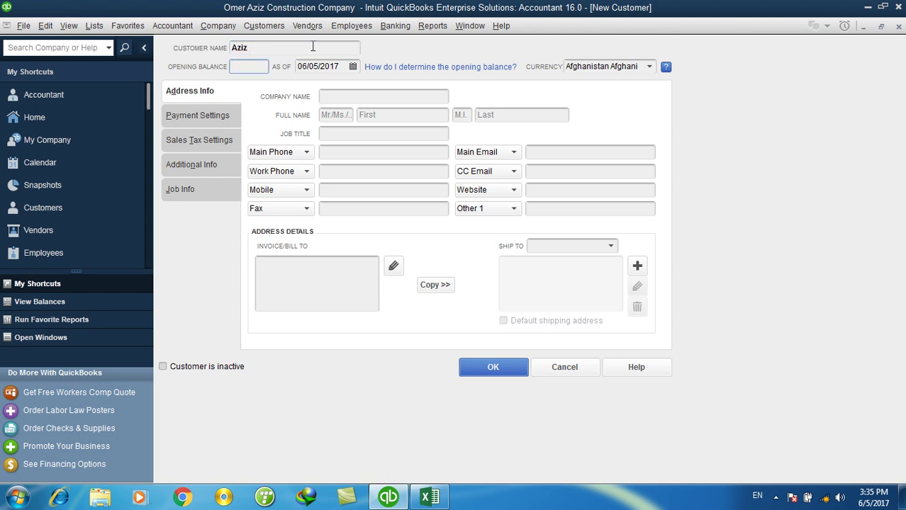
left_click(635, 66)
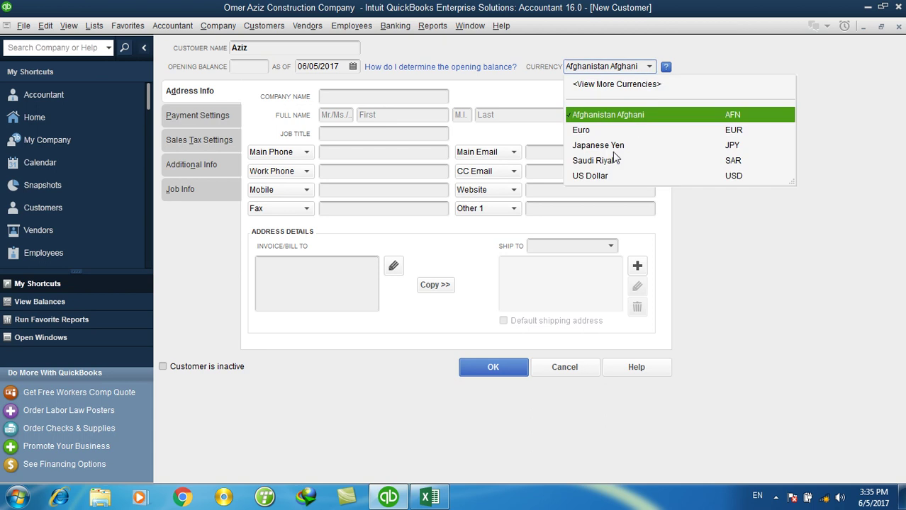
left_click(600, 176)
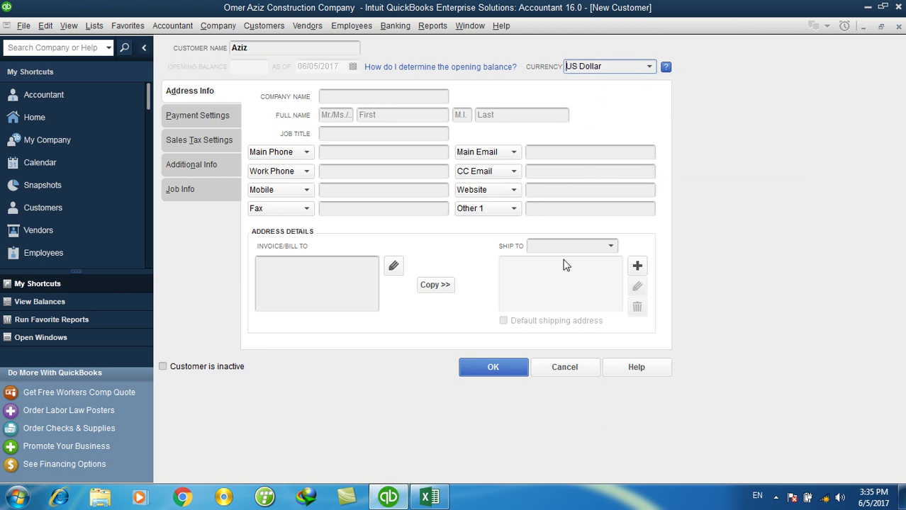
left_click(499, 366)
- Create a third customer, entering the customer's name and choosing Saudi Riyal as the currency
left_click(200, 46)
left_click(202, 60)
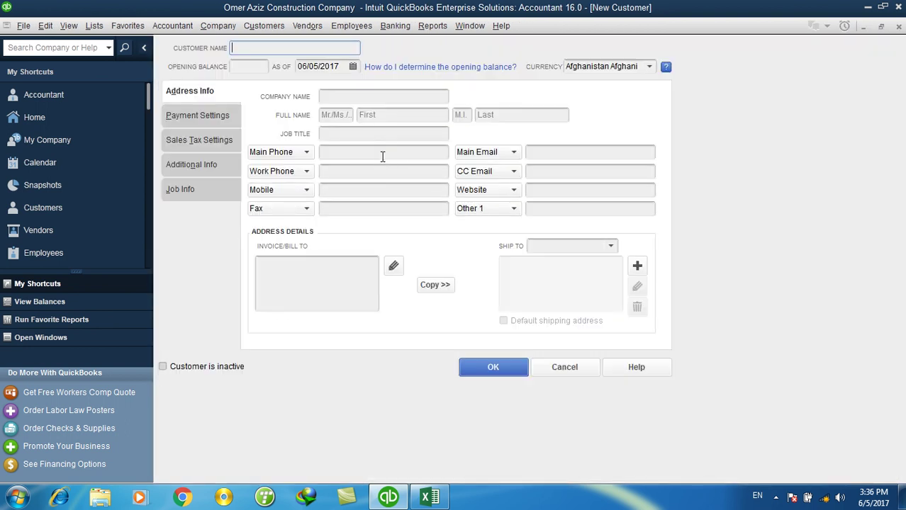
type("Zahir")
key("Tab")
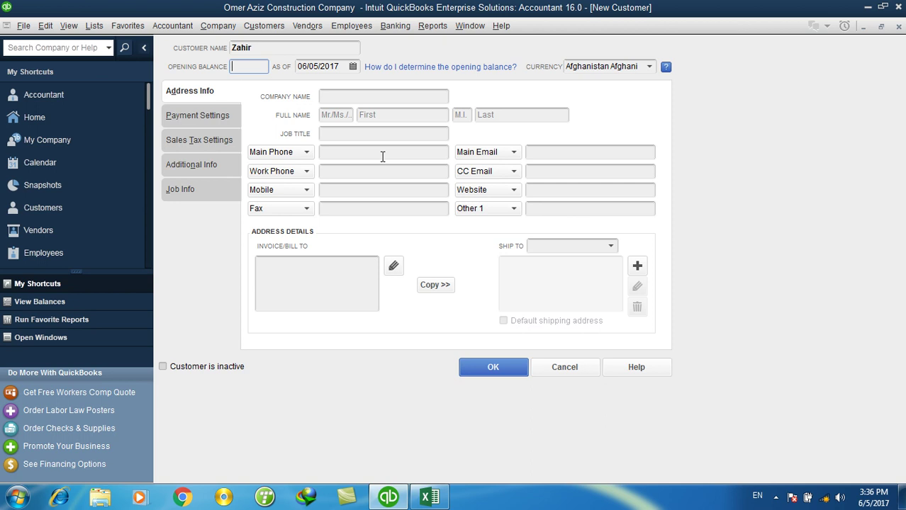
left_click(649, 66)
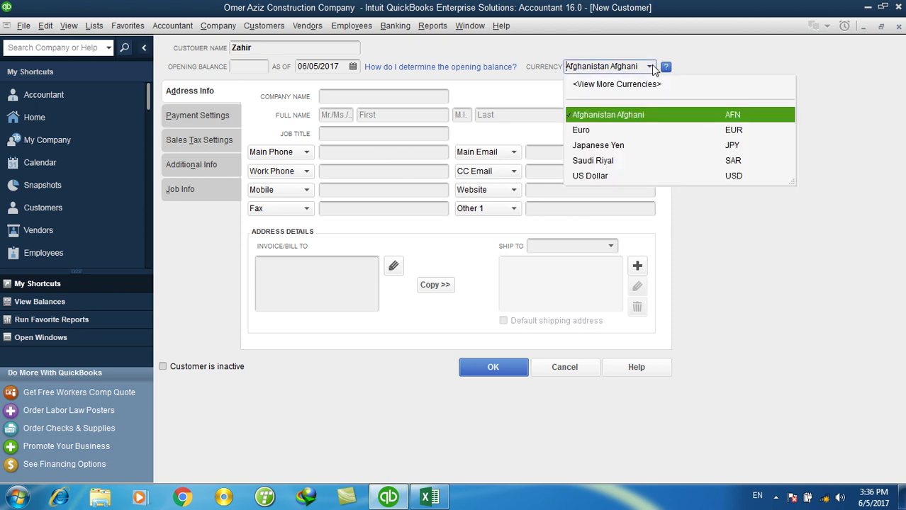
left_click(606, 160)
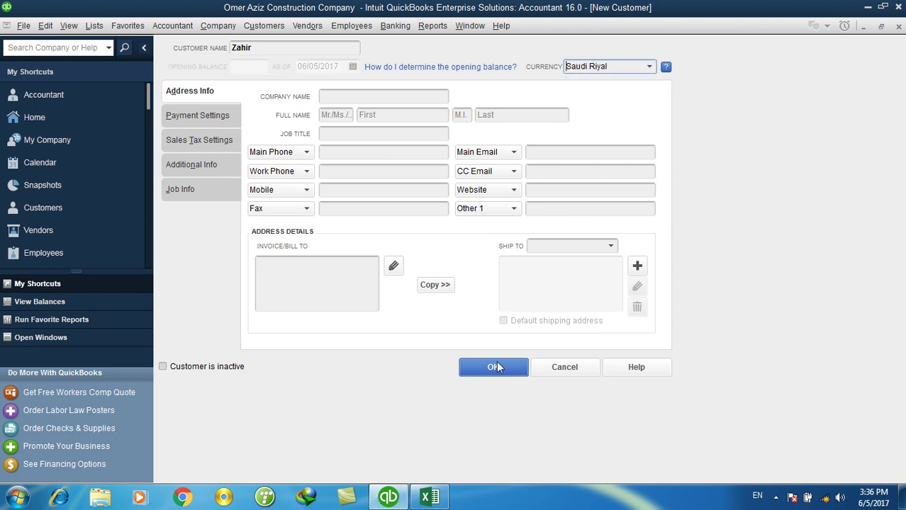
left_click(497, 366)
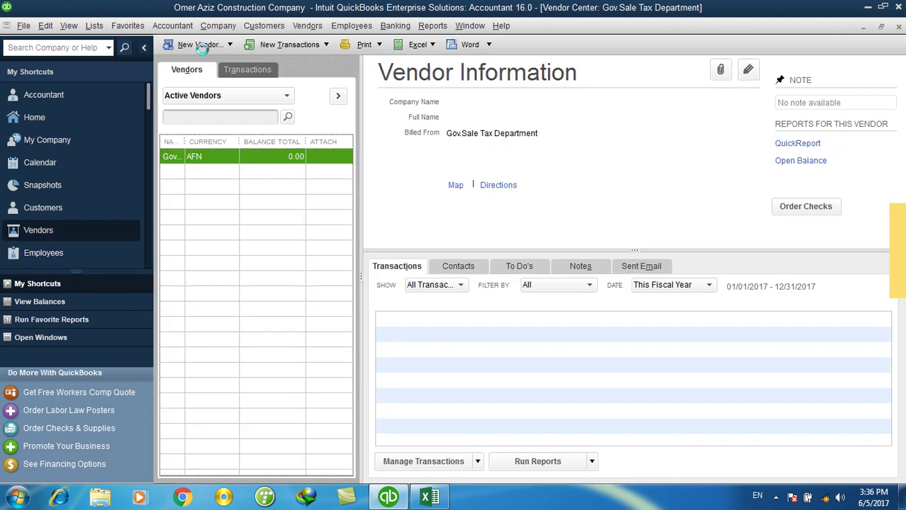
- Create a new vendor, entering the vendor's name and choosing US Dollar as the currency
left_click(203, 50)
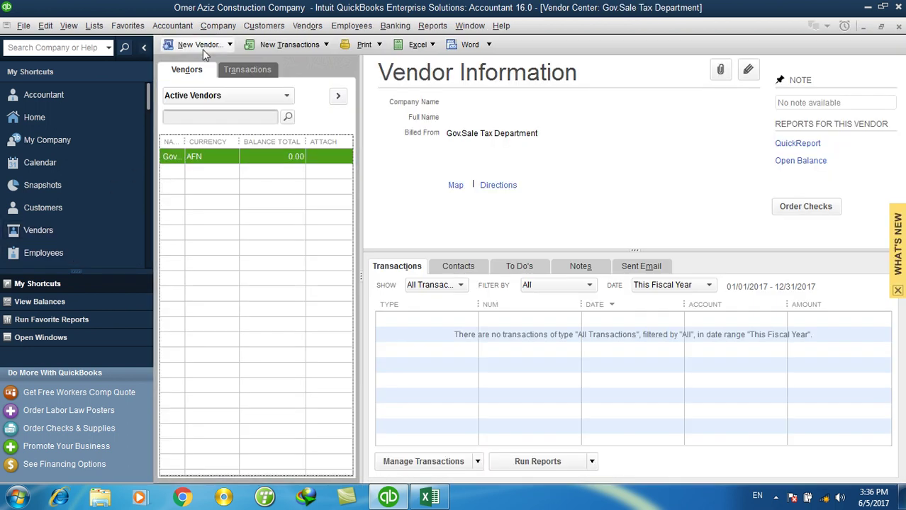
left_click(211, 62)
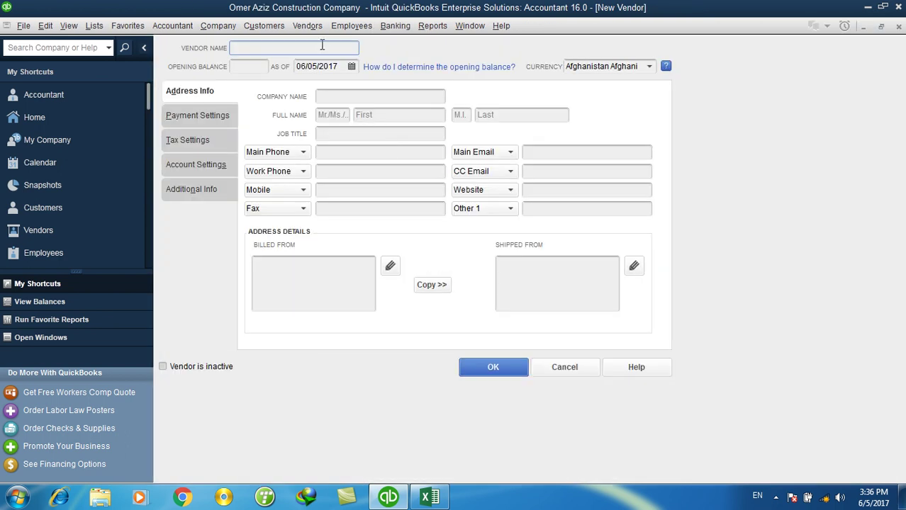
type("Islam")
left_click(591, 66)
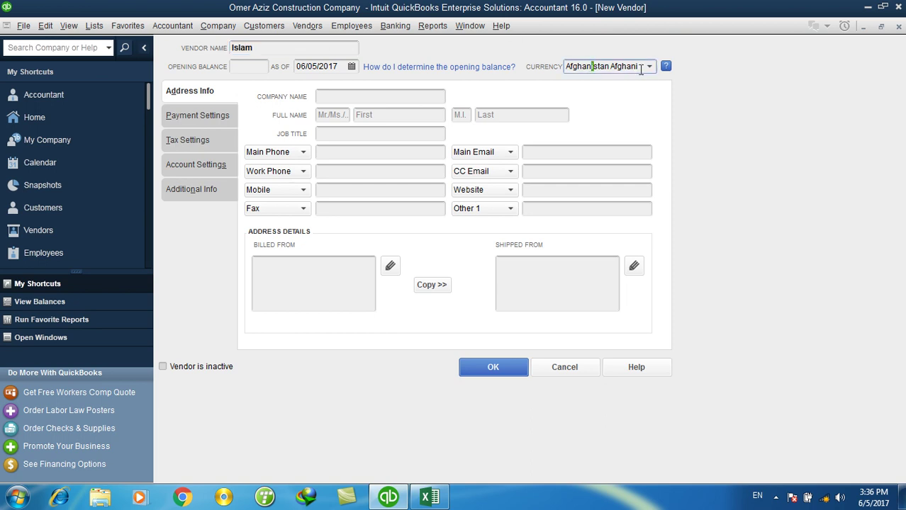
left_click(649, 67)
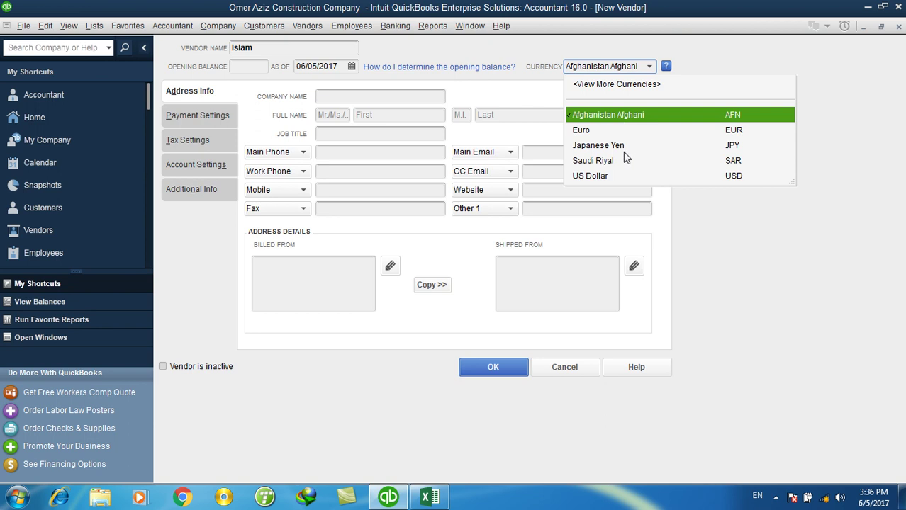
left_click(595, 177)
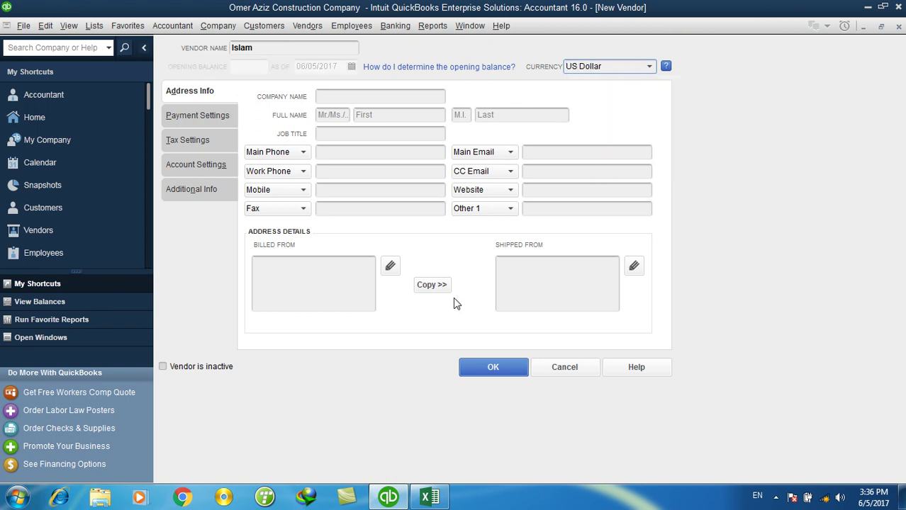
left_click(492, 367)
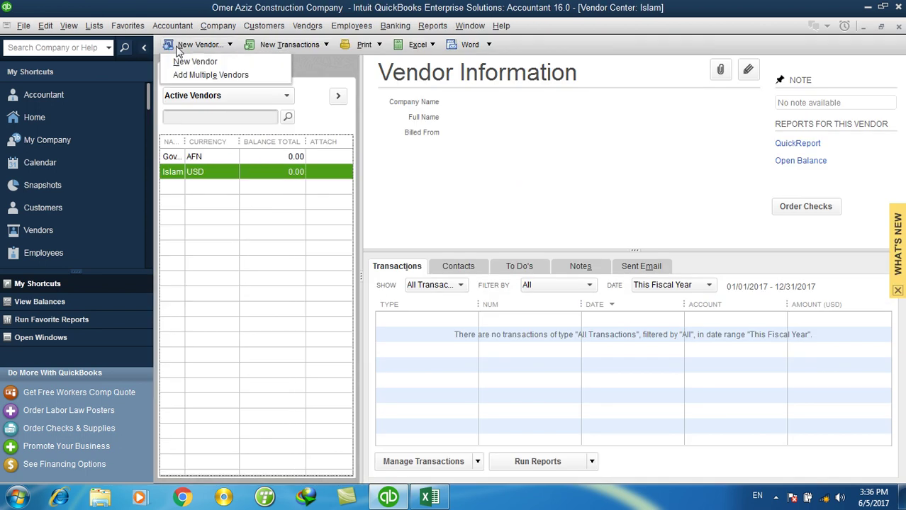
- Create another vendor with the vendor's name and Euro as the currency, and return to the home page
key("ctrl+n")
type("Tariq")
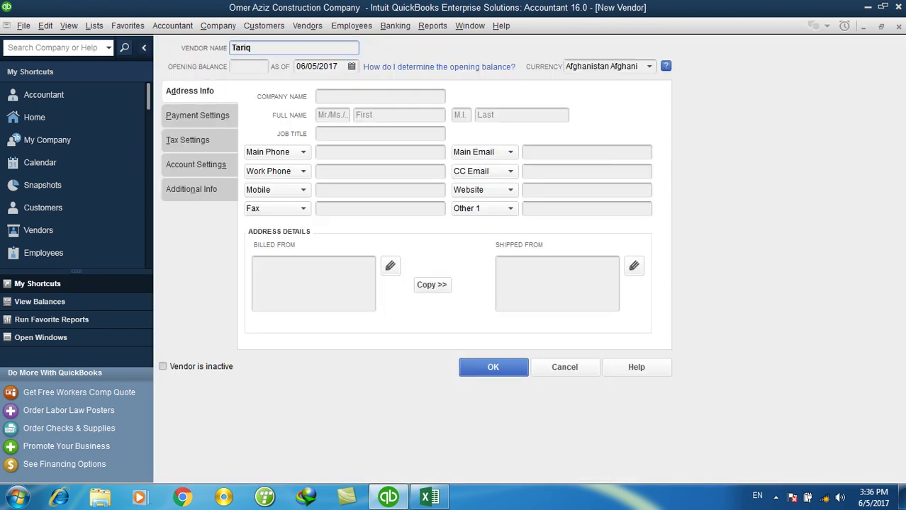
key("Tab")
left_click(650, 65)
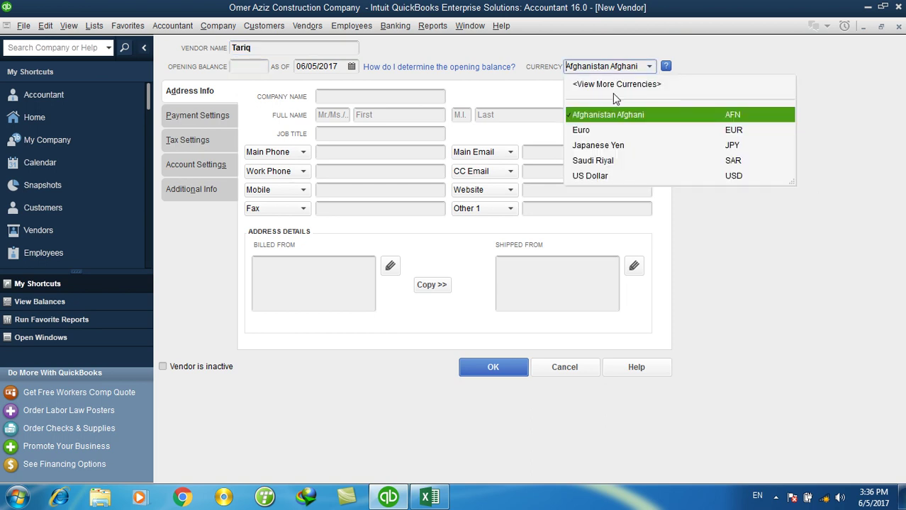
left_click(594, 131)
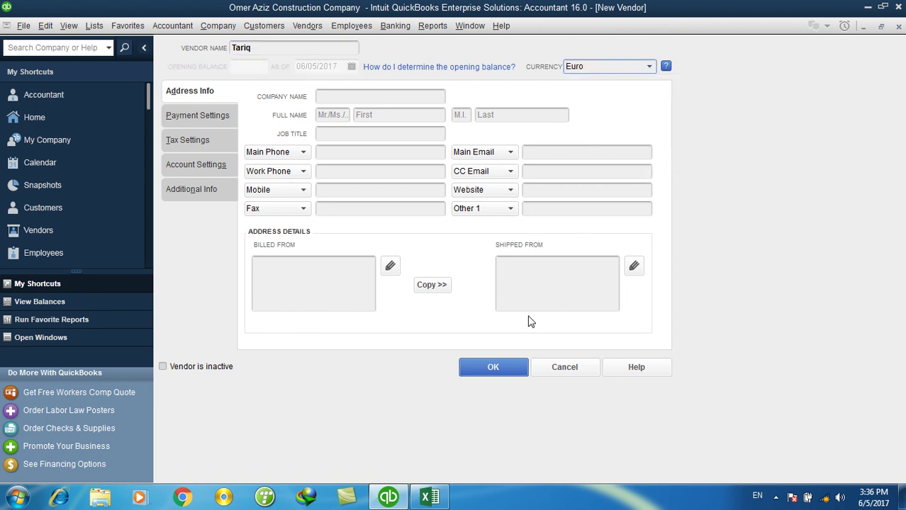
left_click(493, 367)
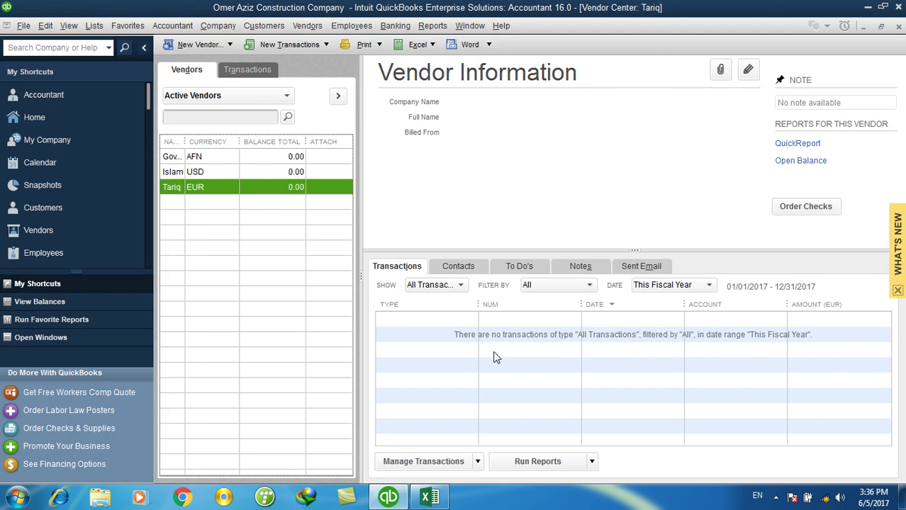
left_click(898, 26)
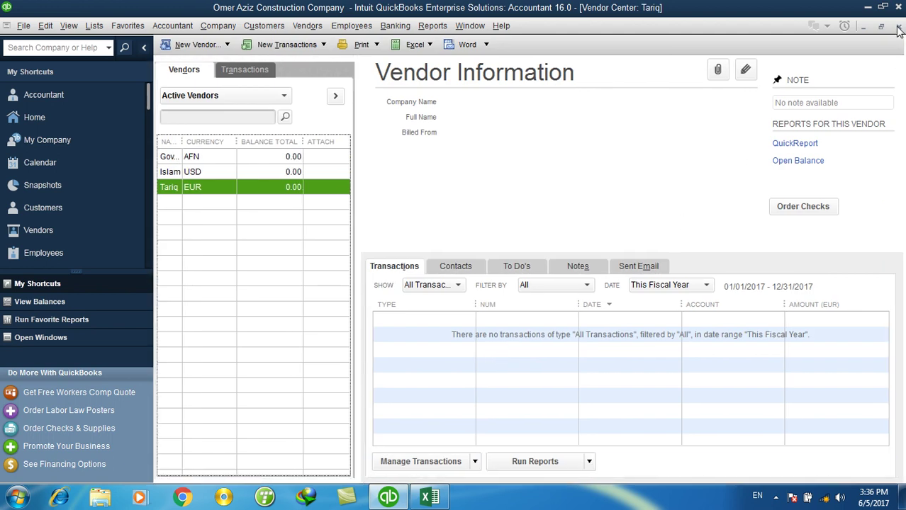
left_click(898, 26)
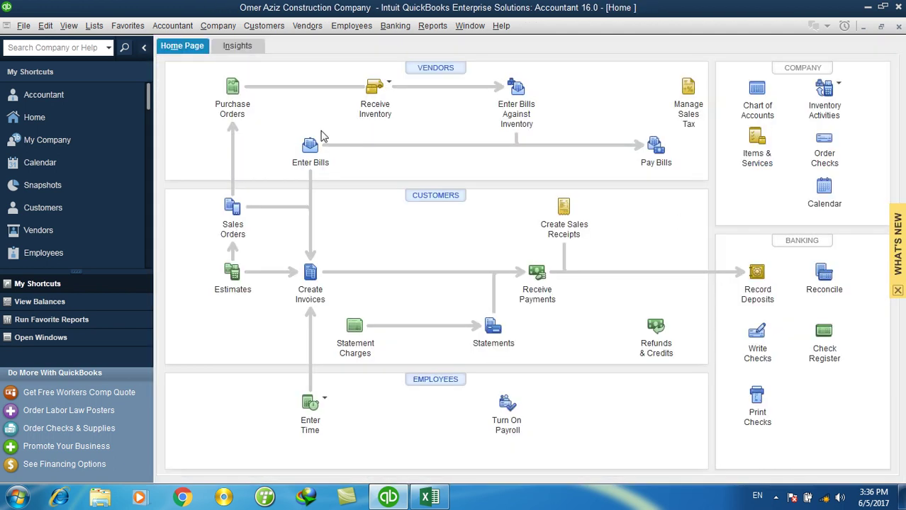
- Open the Physical Inventory Worksheet to review the inventory items and their quantities on hand
left_click(268, 27)
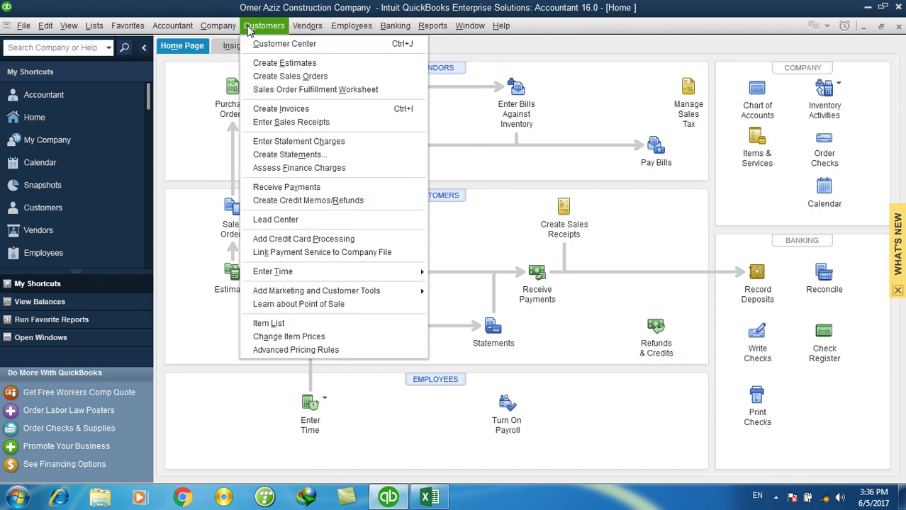
mouse_move(373, 28)
mouse_move(311, 32)
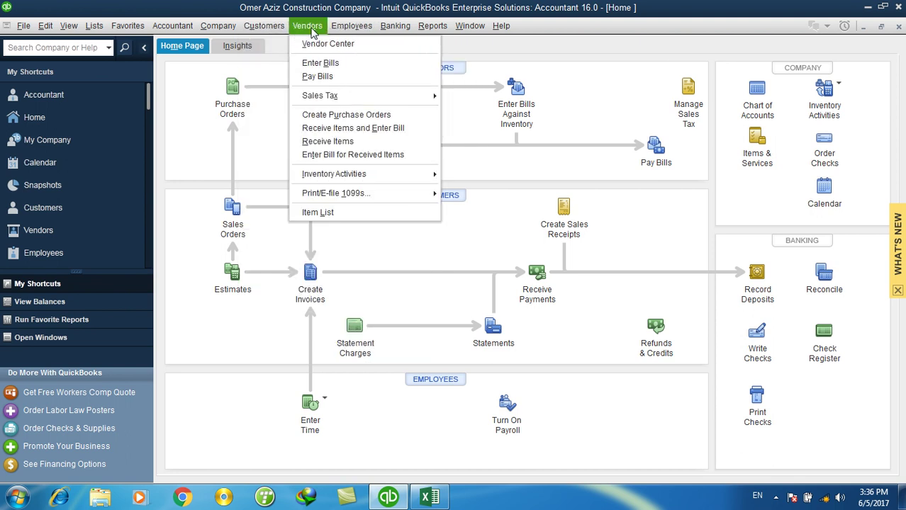
mouse_move(413, 177)
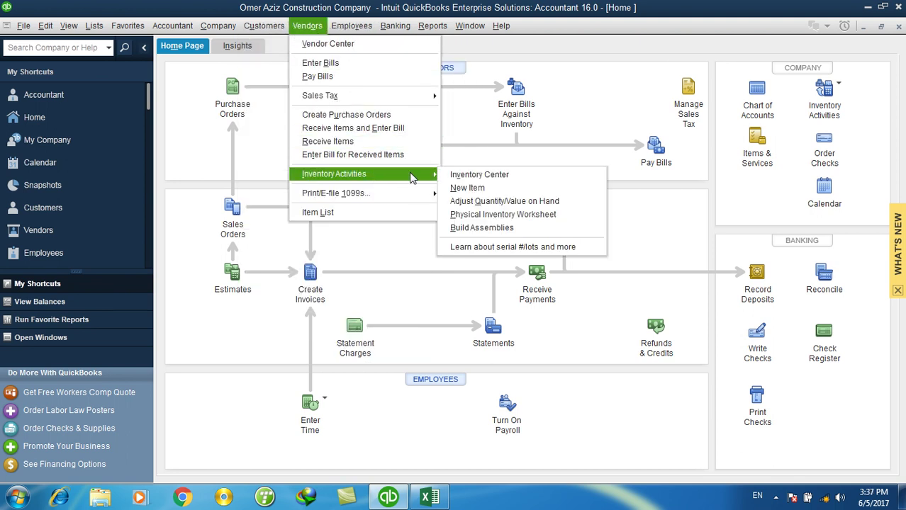
left_click(481, 214)
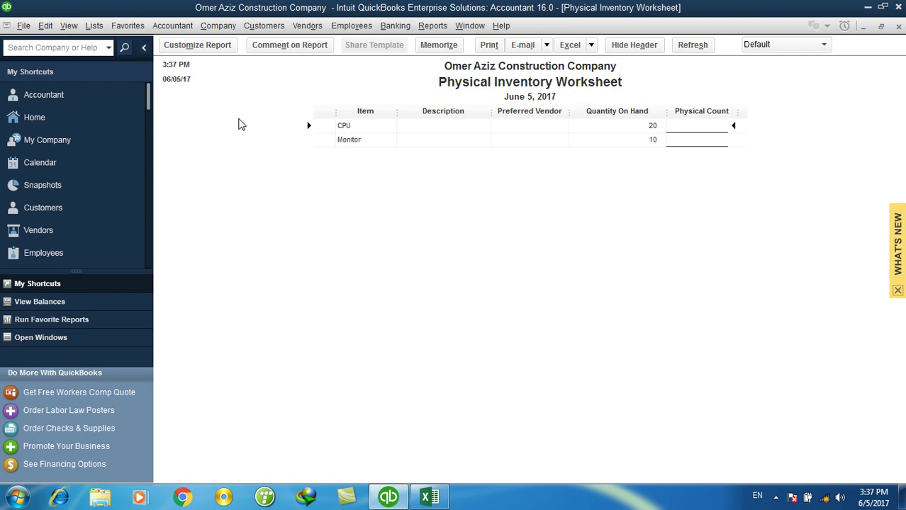
- Open the Chart of Accounts to review the accounts with their currencies and balances
left_click(95, 26)
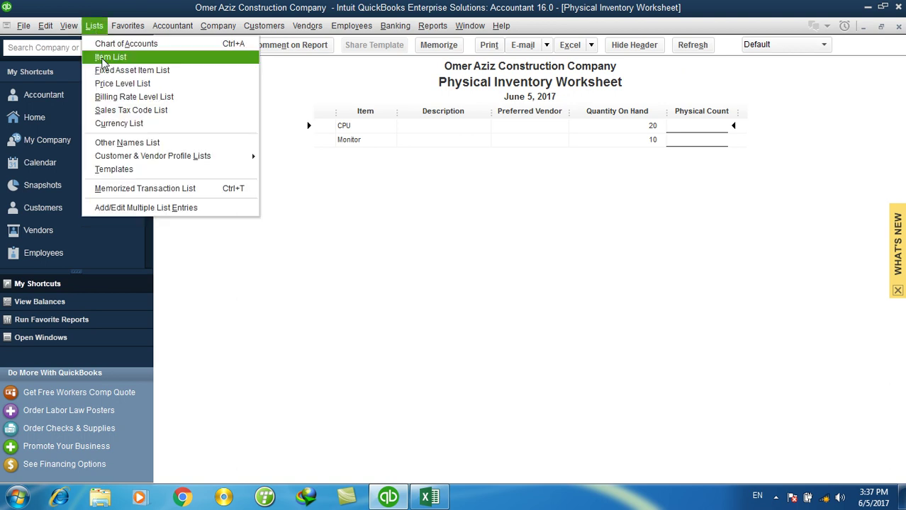
left_click(93, 28)
left_click(89, 26)
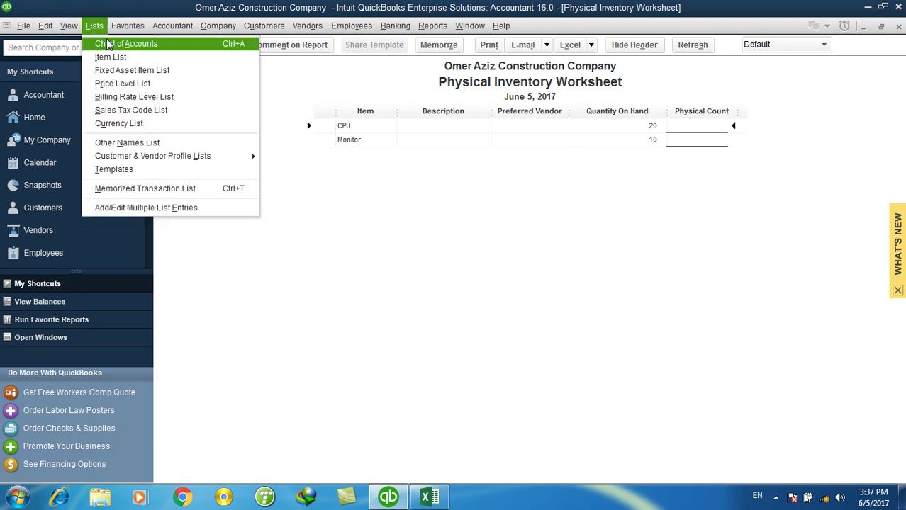
left_click(113, 43)
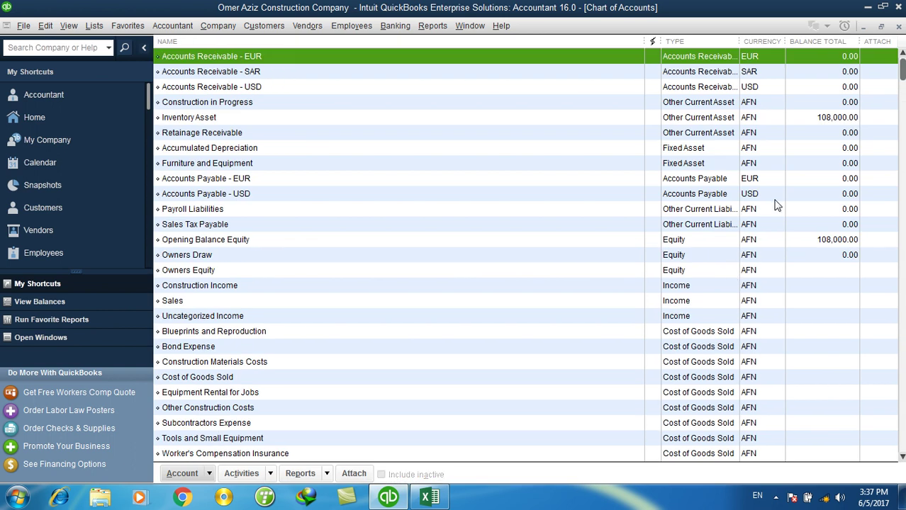
- Review the Inventory Asset and Opening Balance Equity balances in the Chart of Accounts, and close the list
scroll(777, 206, "down", 1)
scroll(769, 209, "up", 1)
left_click(801, 119)
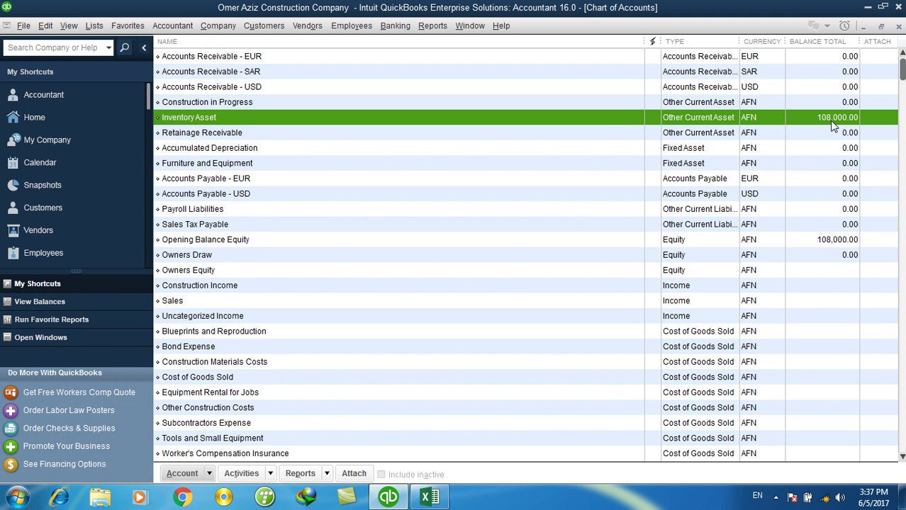
left_click(833, 243)
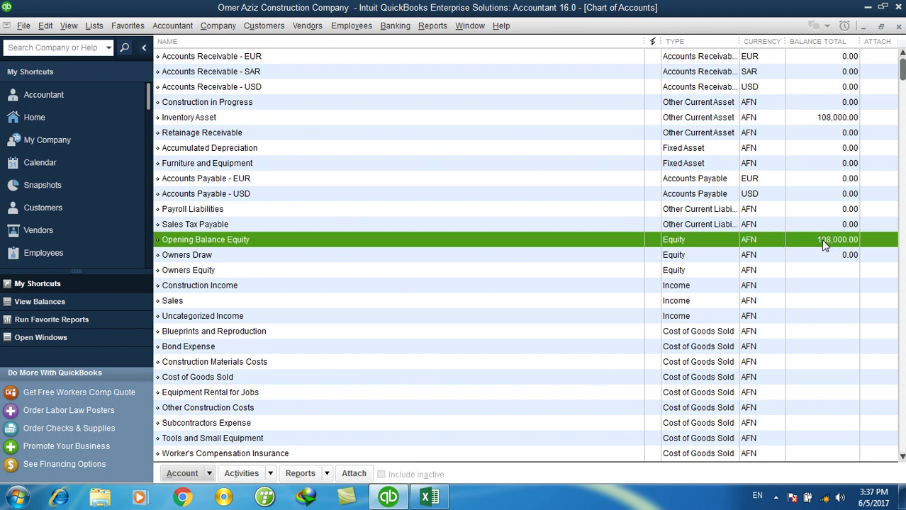
left_click(899, 27)
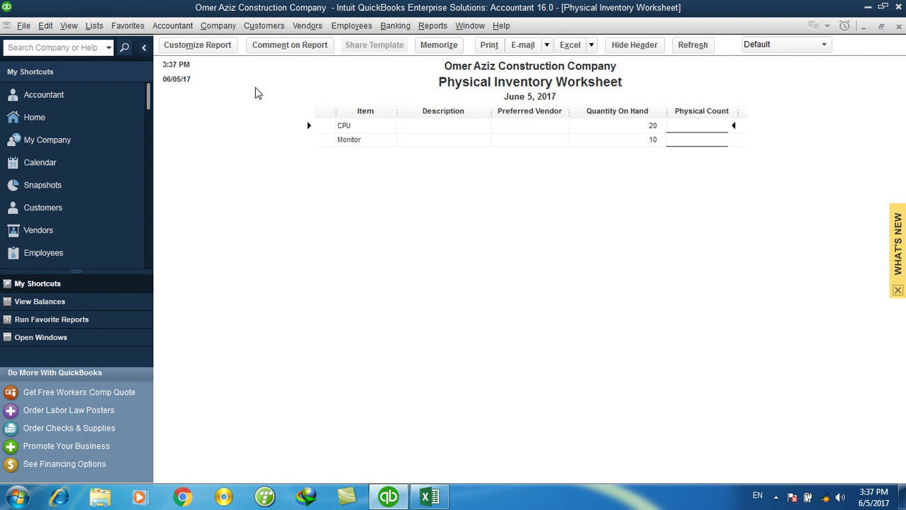
- Open the Item List
left_click(95, 26)
left_click(106, 54)
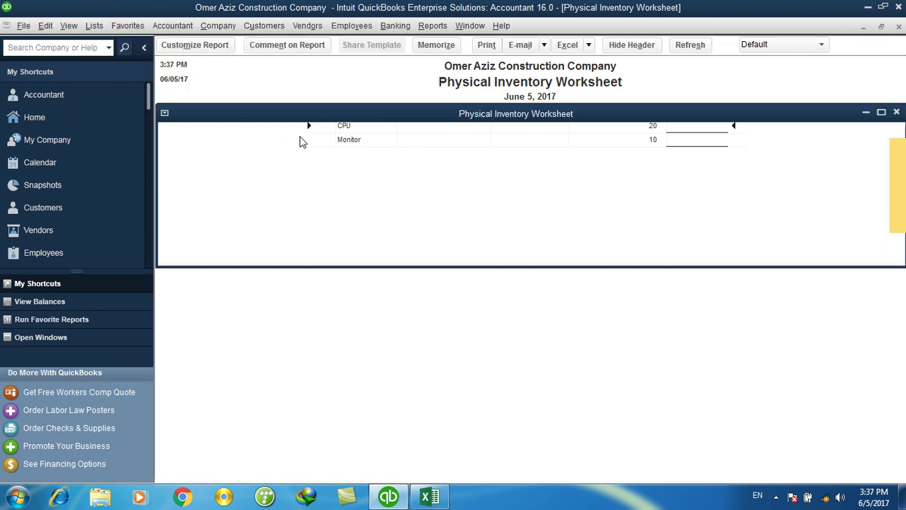
- Start a new Inventory Part item named Samsung LCD with a cost of 6,800
key("ctrl+n")
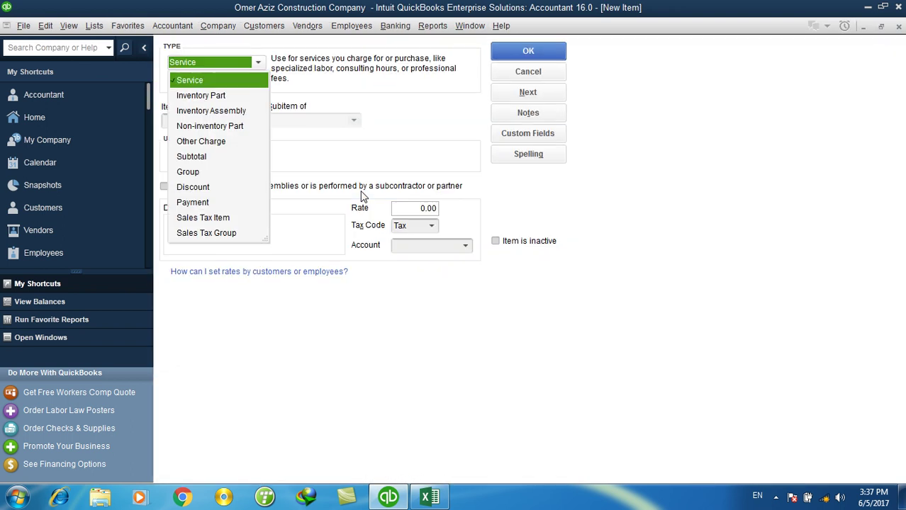
key("Down")
key("Return")
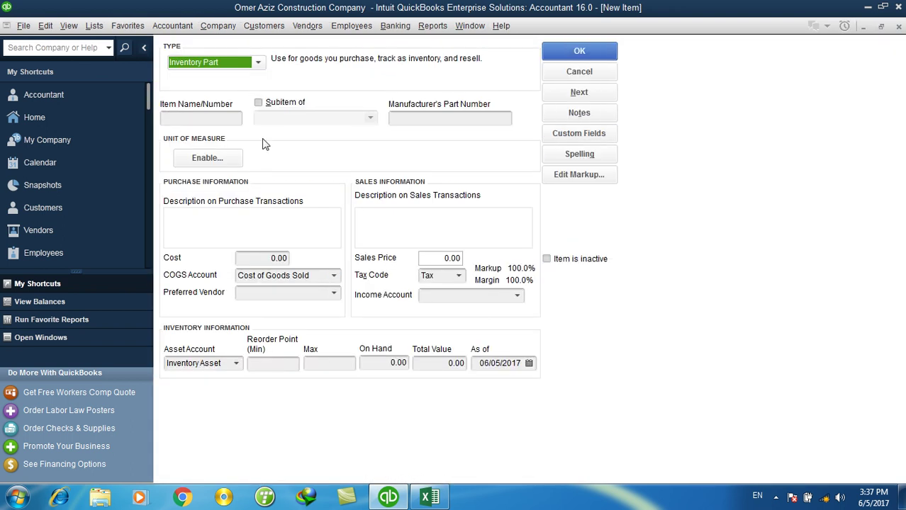
left_click(221, 119)
type("Samsung LCD")
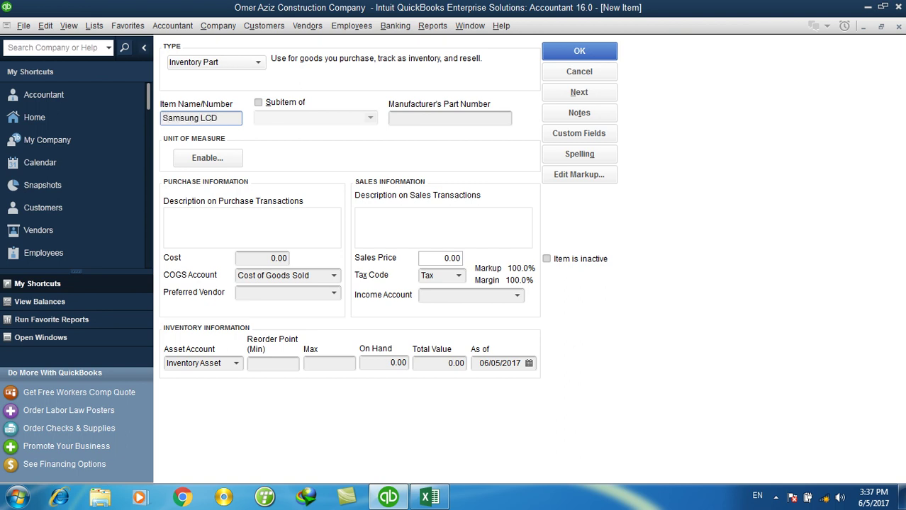
left_click(264, 258)
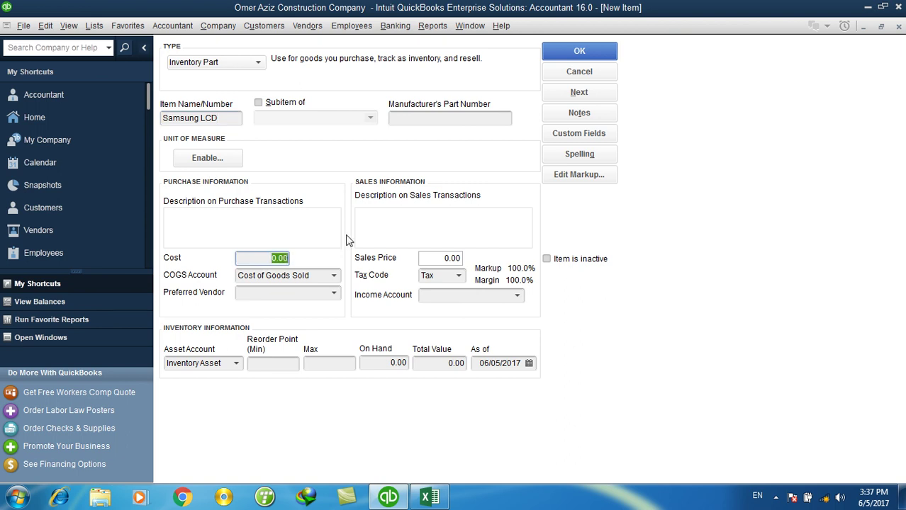
type("6800")
key("Tab")
key("Tab")
key("Tab")
key("Tab")
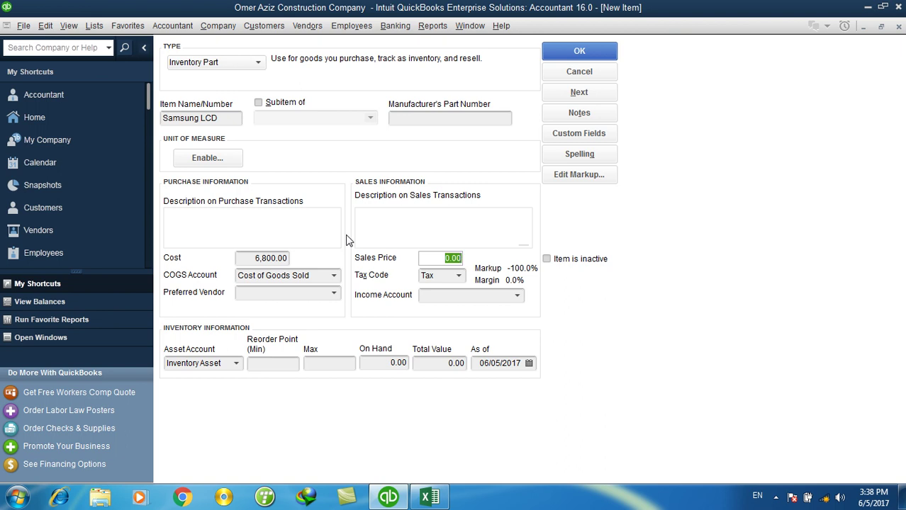
- Try to complete the Samsung LCD item with a sales price of 13,600 and an income account
type("17400")
key("BackSpace")
key("BackSpace")
key("BackSpace")
type("40")
key("BackSpace")
key("BackSpace")
type("600")
key("BackSpace")
key("BackSpace")
key("BackSpace")
type("3600")
left_click(579, 51)
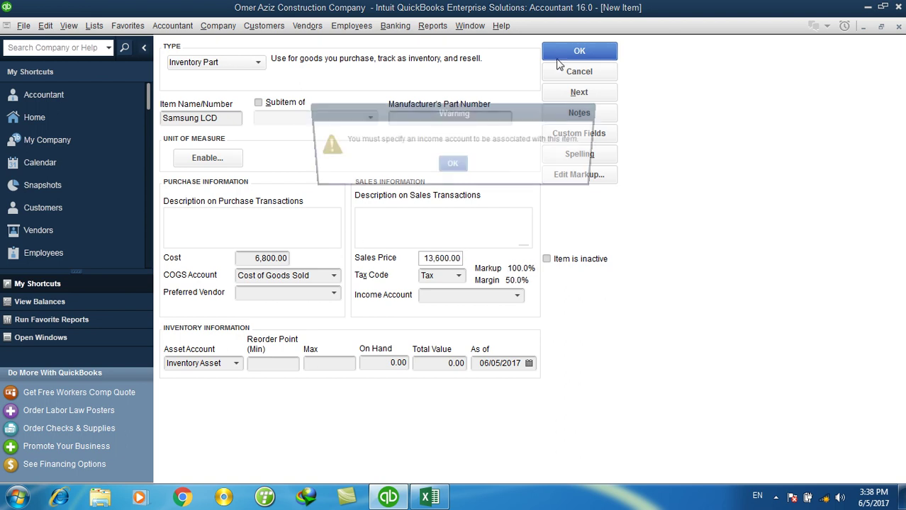
left_click(452, 166)
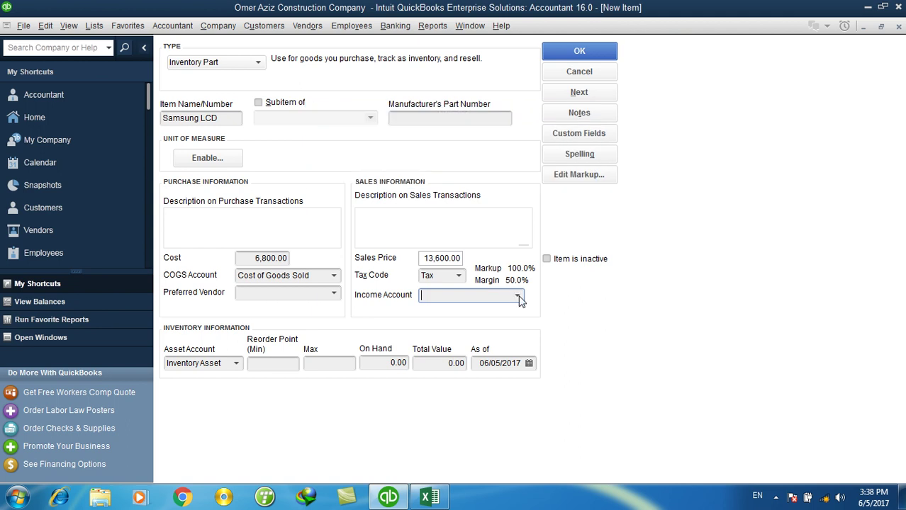
left_click(517, 294)
left_click(460, 328)
left_click(579, 50)
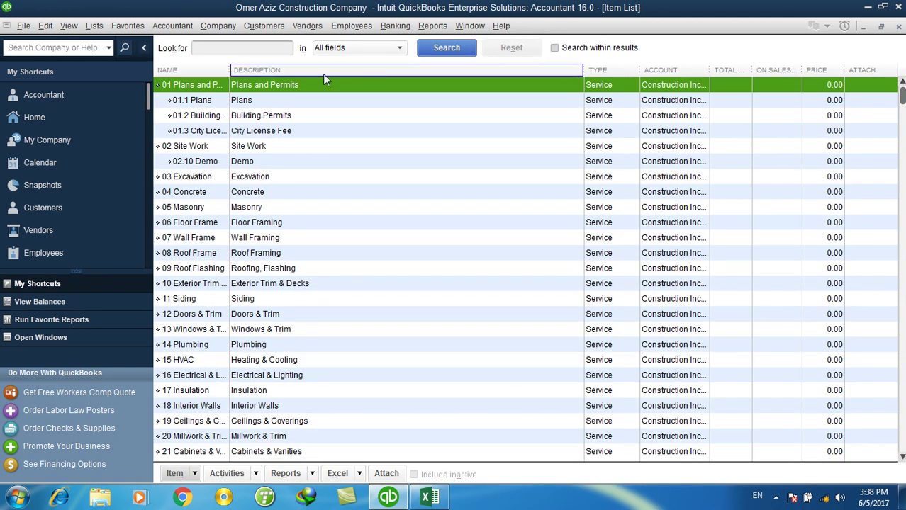
- Start another Inventory Part item, naming it Samsung LCD and setting its cost to 6,800
key("ctrl+n")
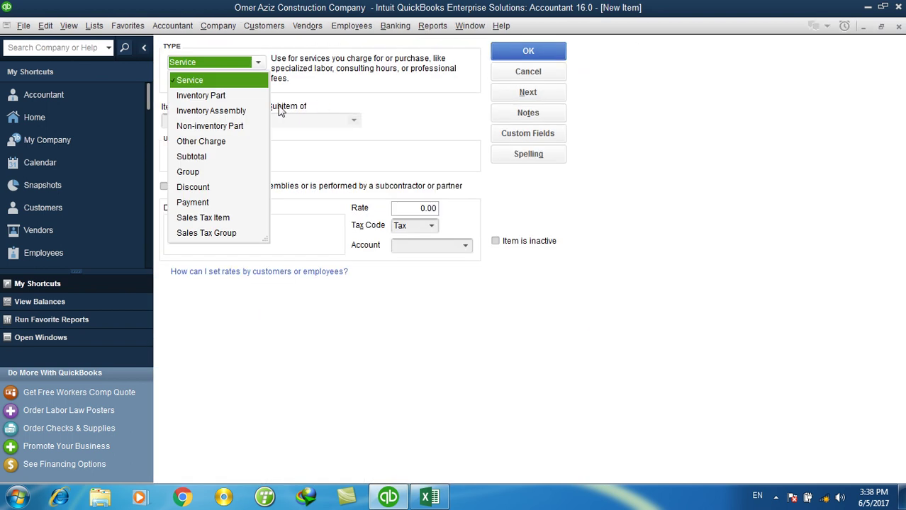
left_click(231, 103)
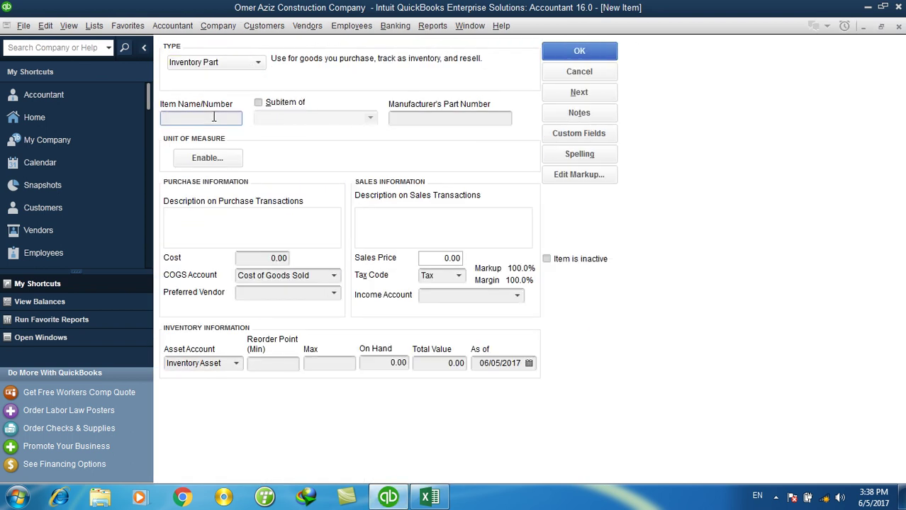
type("Samsung LCD")
key("Tab")
key("Tab")
key("Tab")
key("Tab")
type("6800")
- Set the Samsung LCD sales price to 13,600 and its income account to Sales, and save the item
key("Tab")
key("Tab")
key("Tab")
key("Tab")
type("13")
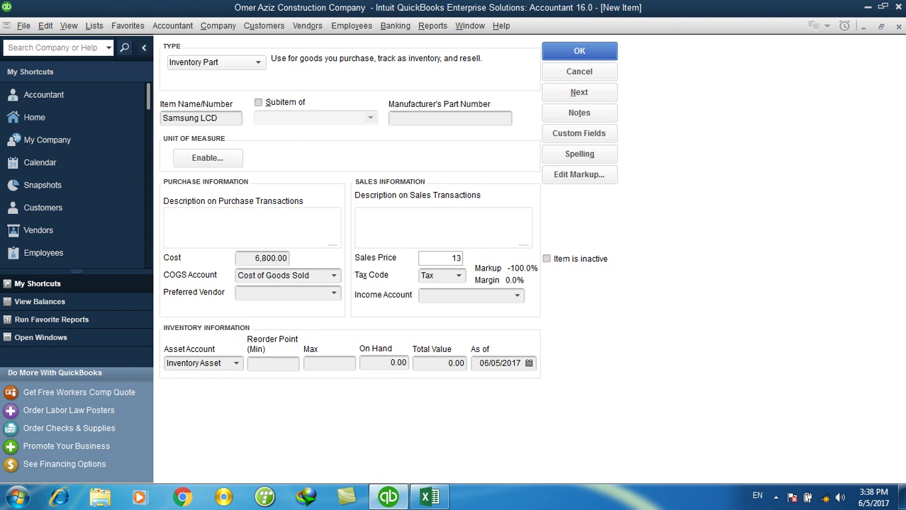
type("600")
key("Tab")
key("Tab")
type("Sales")
key("Tab")
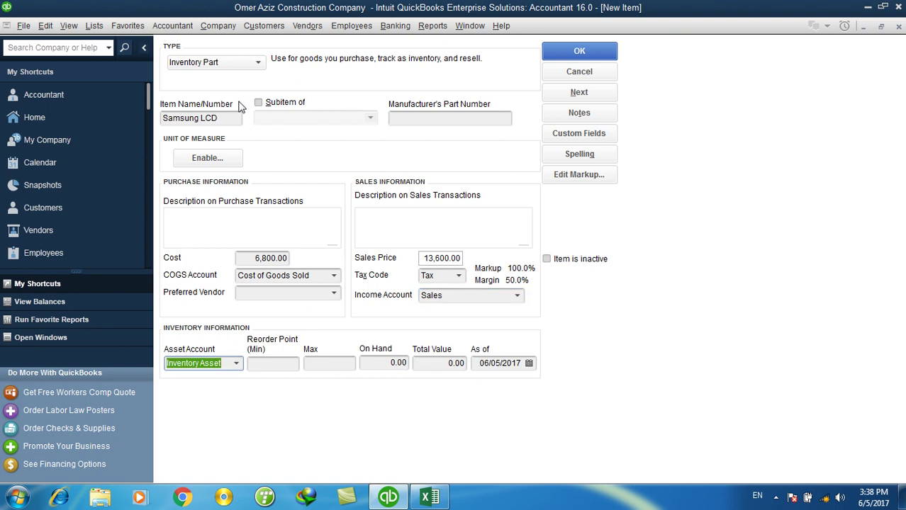
left_click(599, 55)
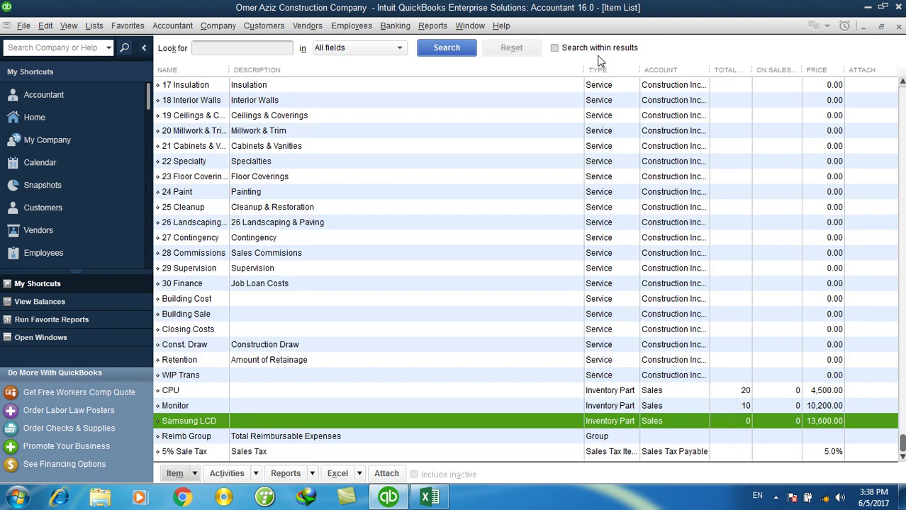
left_click(899, 26)
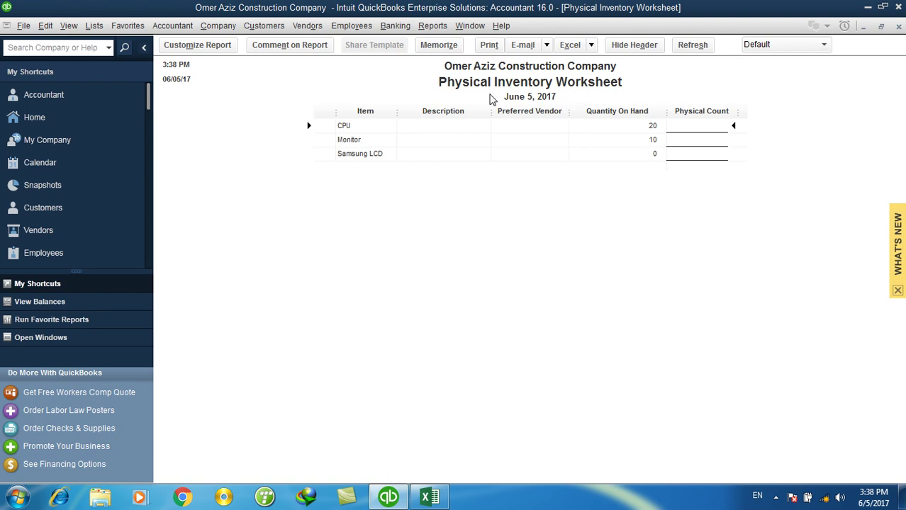
left_click(103, 26)
left_click(110, 58)
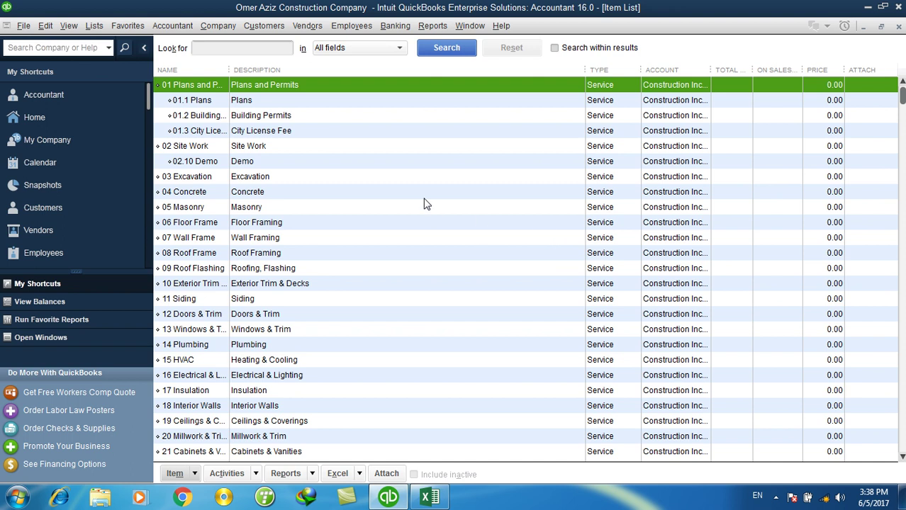
key("ctrl+n")
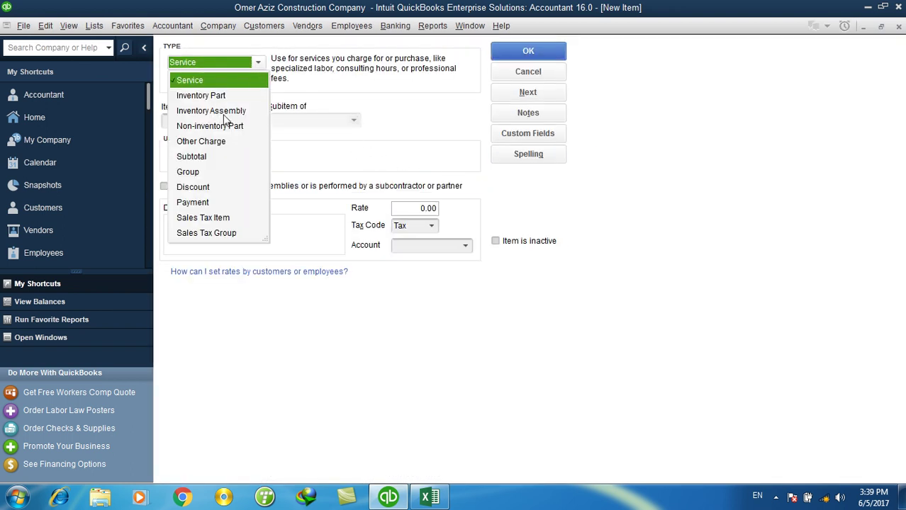
left_click(528, 71)
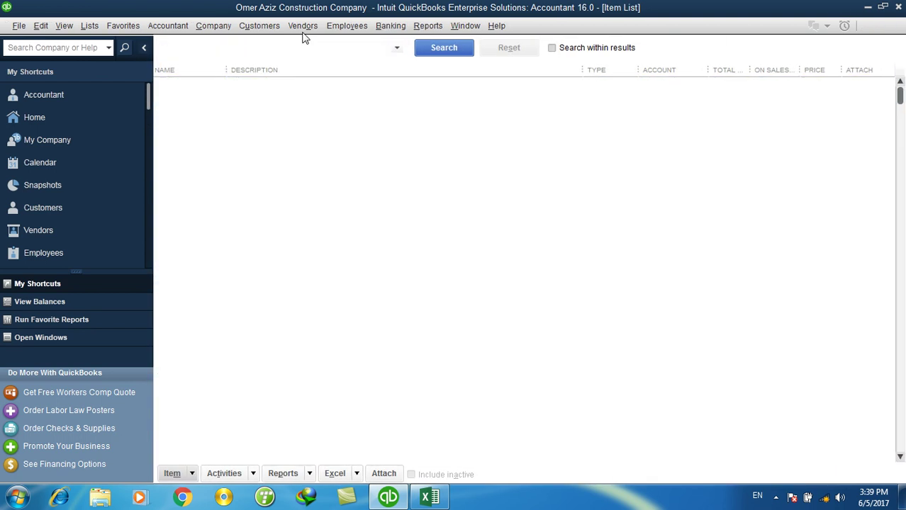
- Open the Chart of Accounts and start a new account of type Bank
left_click(93, 25)
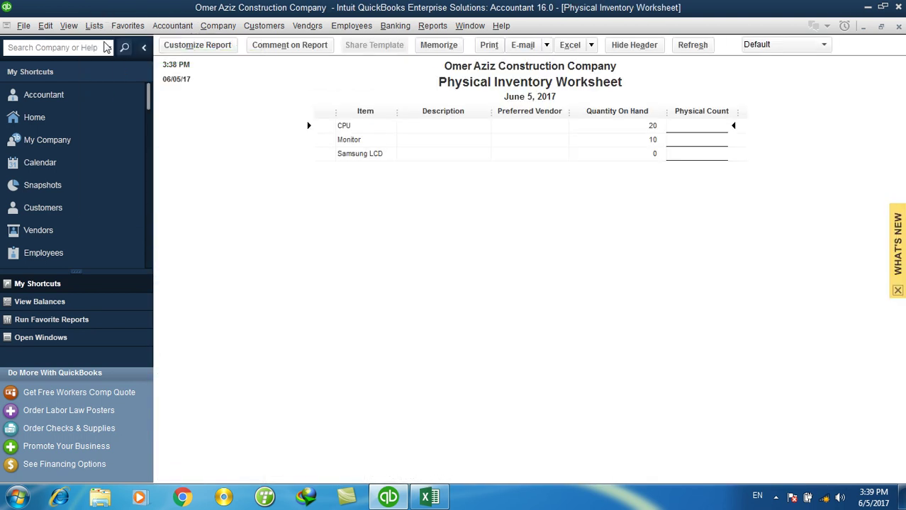
left_click(124, 43)
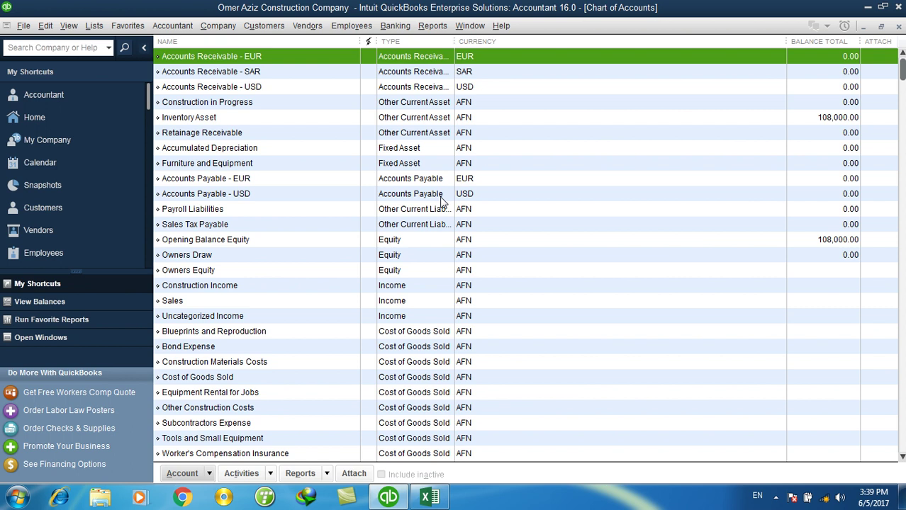
key("ctrl+n")
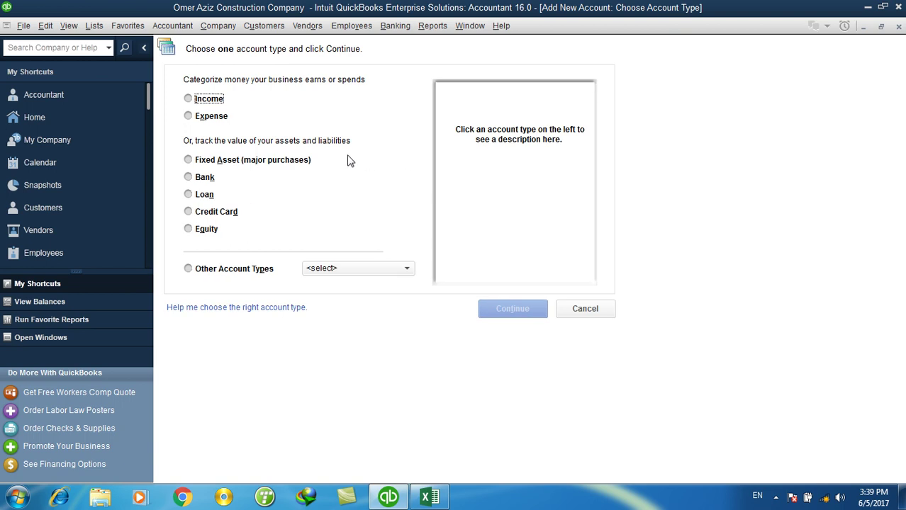
left_click(209, 178)
left_click(512, 310)
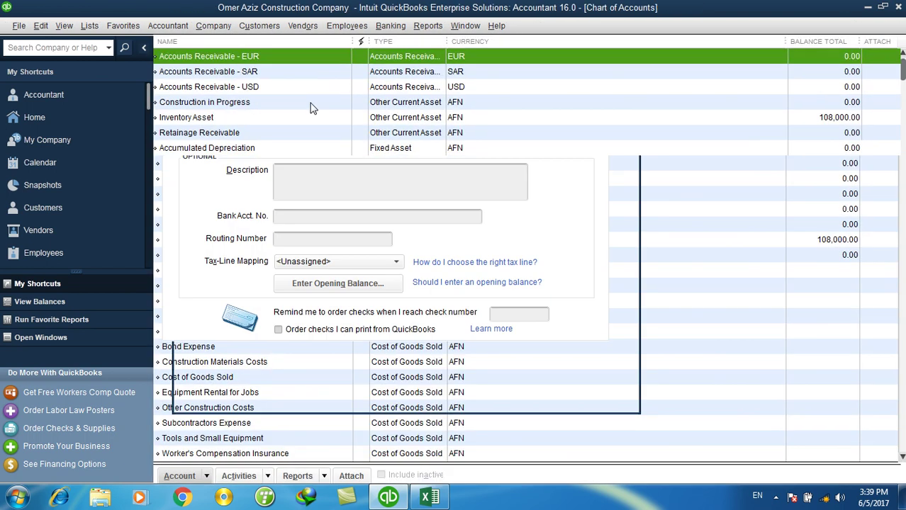
- Name the bank account Azizi Bank Dollar Account and set its currency to US Dollar
type("Azizi")
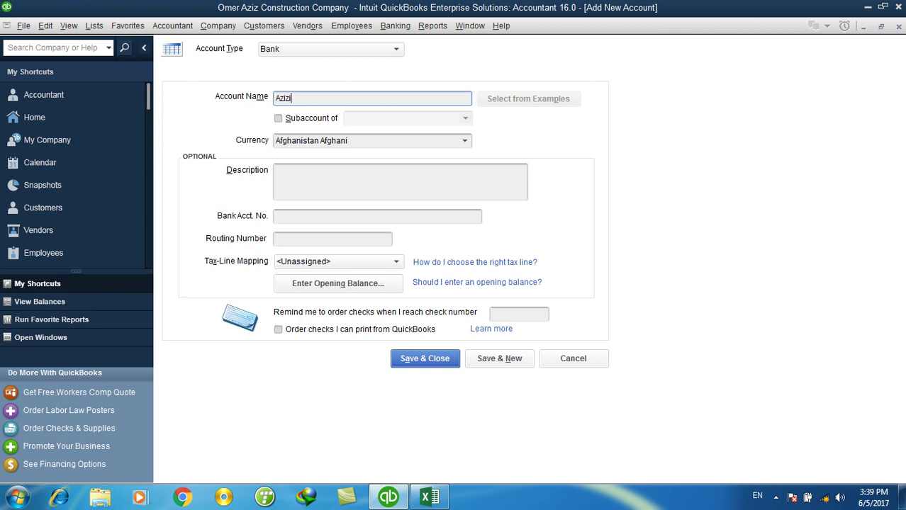
type(" Bank Dollar Account")
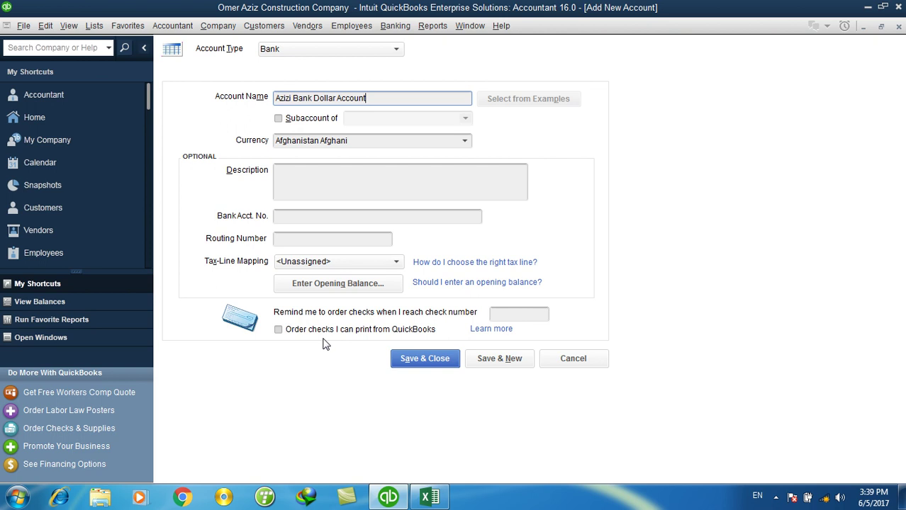
left_click(465, 140)
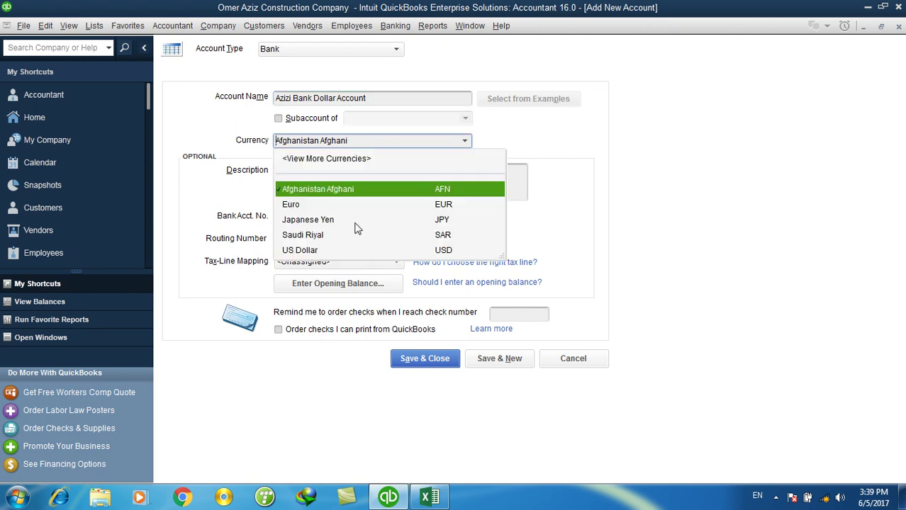
left_click(313, 250)
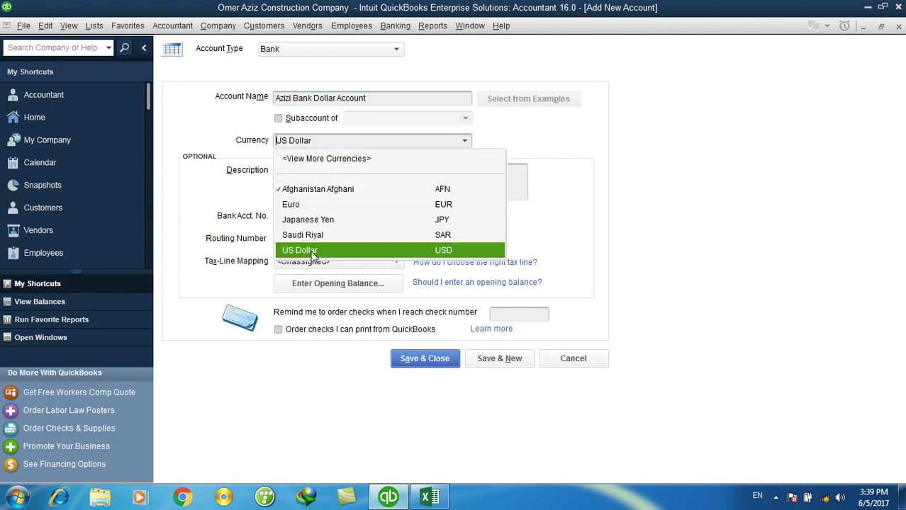
- Enter an opening balance of 2,000 USD dated 06/05/2017, and save the bank account to continue with a new one
left_click(293, 285)
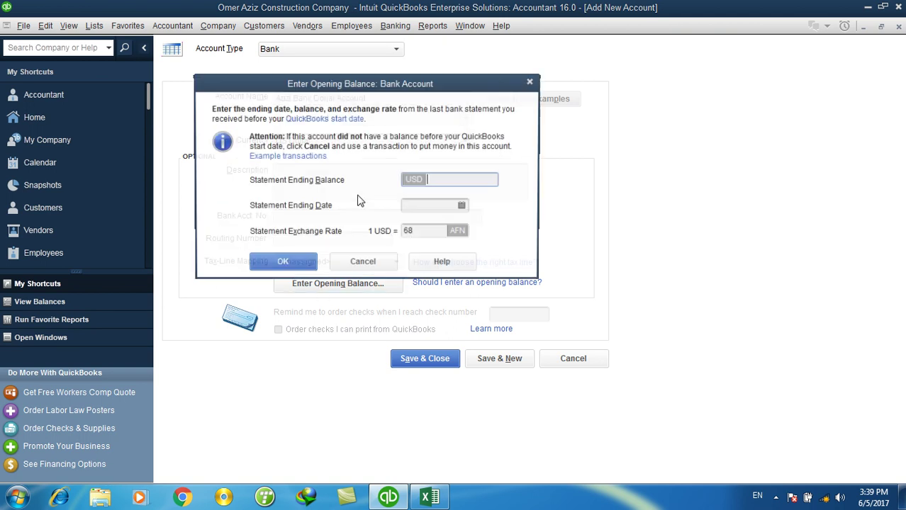
left_click_drag(445, 85, 658, 84)
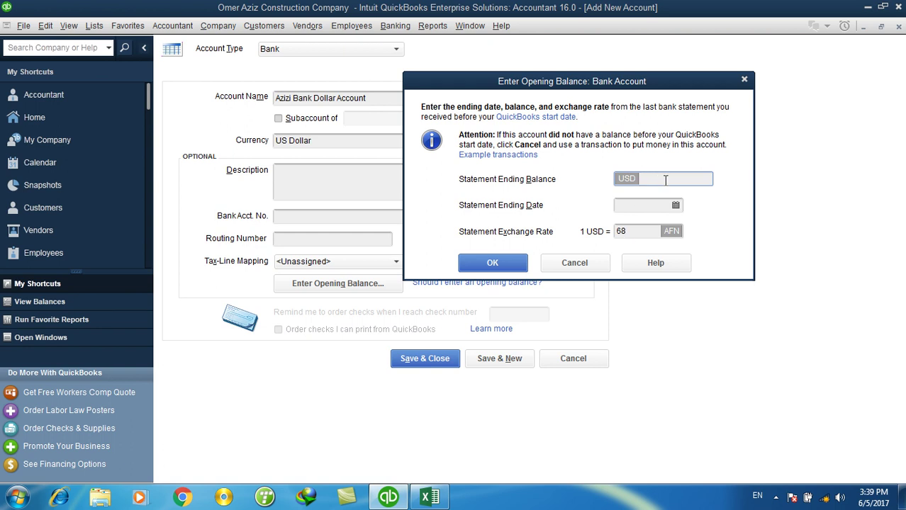
type("2000")
key("Tab")
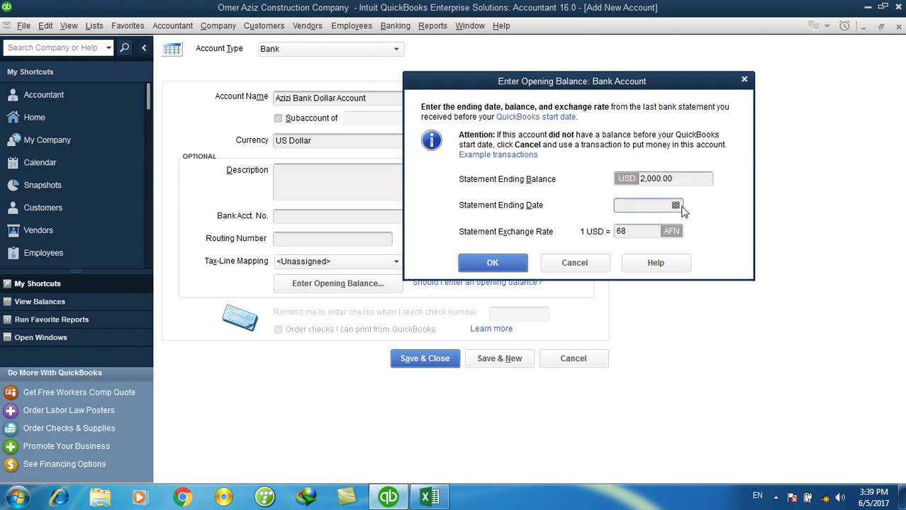
left_click(676, 204)
left_click(647, 282)
left_click(632, 231)
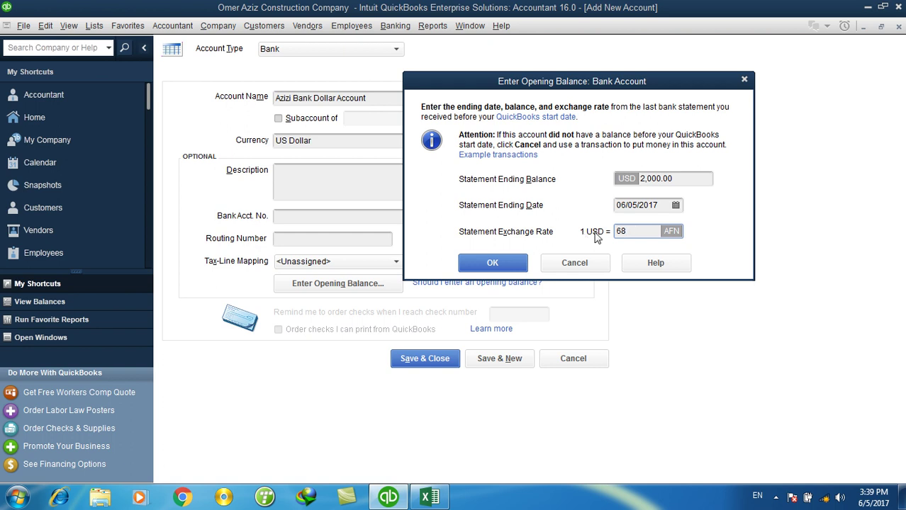
left_click(509, 265)
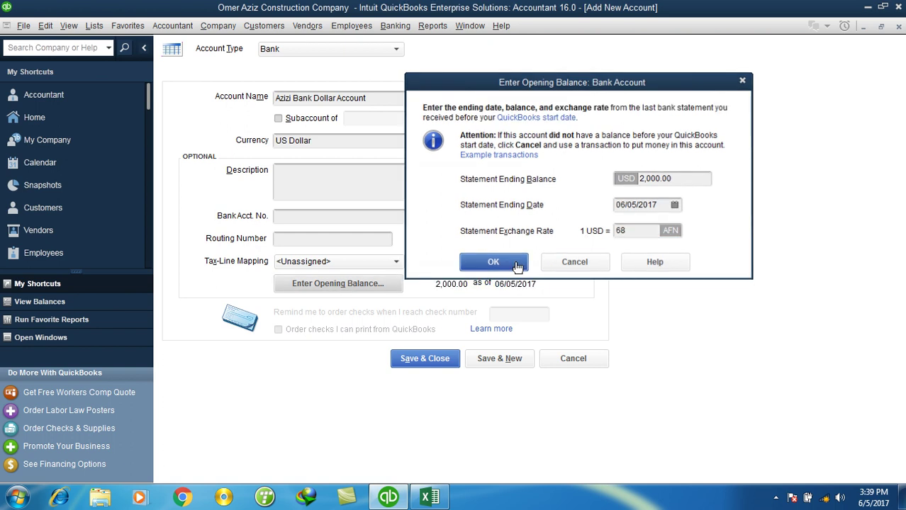
left_click(489, 361)
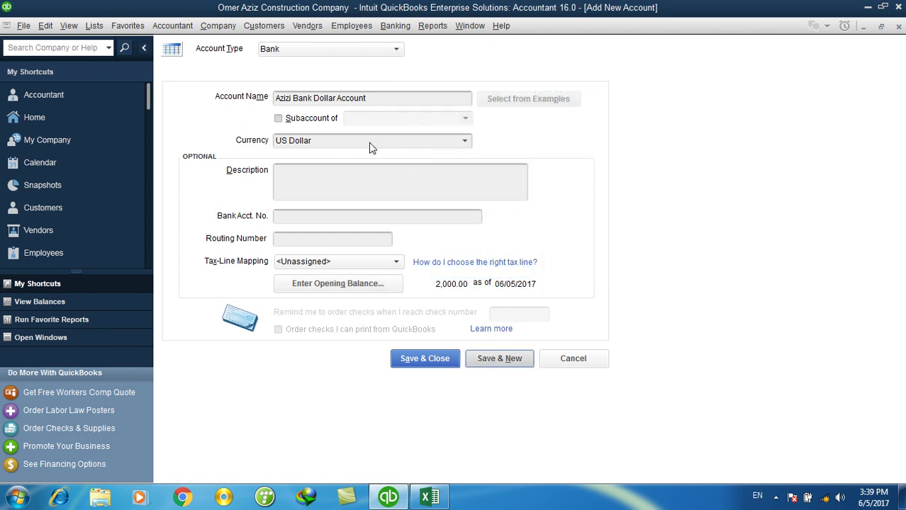
- Name the new bank account Azizi Bank Afghani Account and keep its currency as Afghanistan Afghani
type("Aziz")
key("BackSpace")
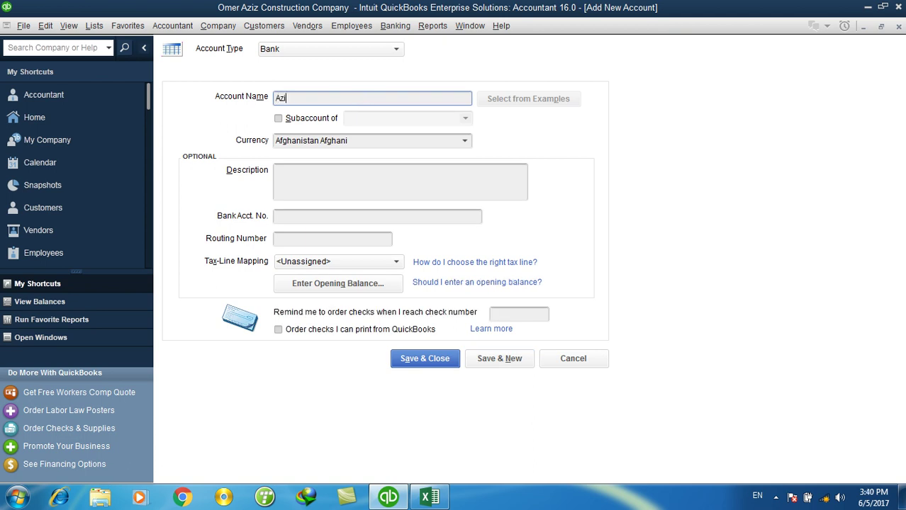
type("zi Bank Afghani Account")
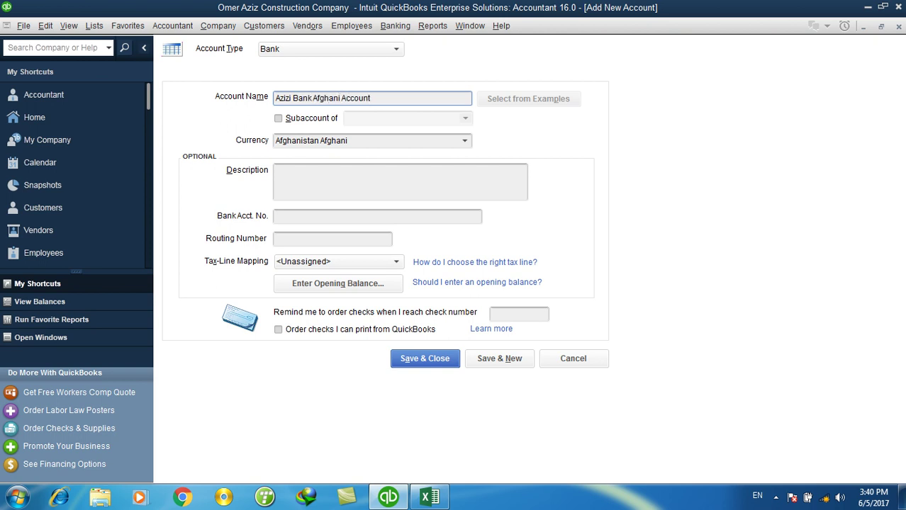
left_click(464, 145)
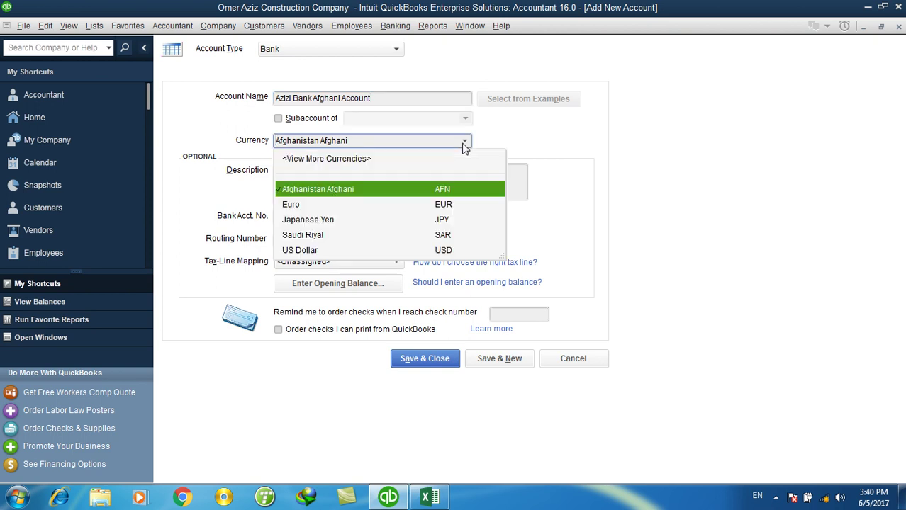
left_click(464, 146)
- Enter an opening balance of 136,000 AFN dated 06/05/2017, then save the bank account and close its form
left_click(364, 284)
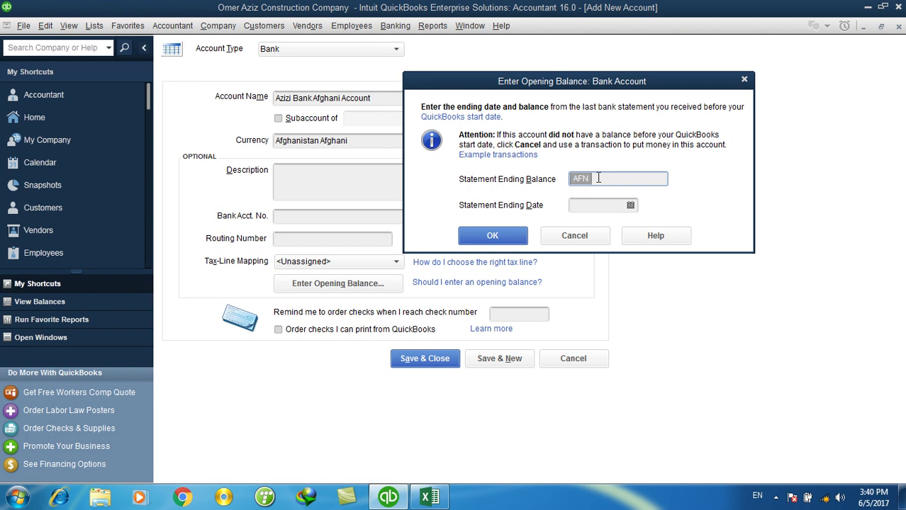
type("136000")
key("Tab")
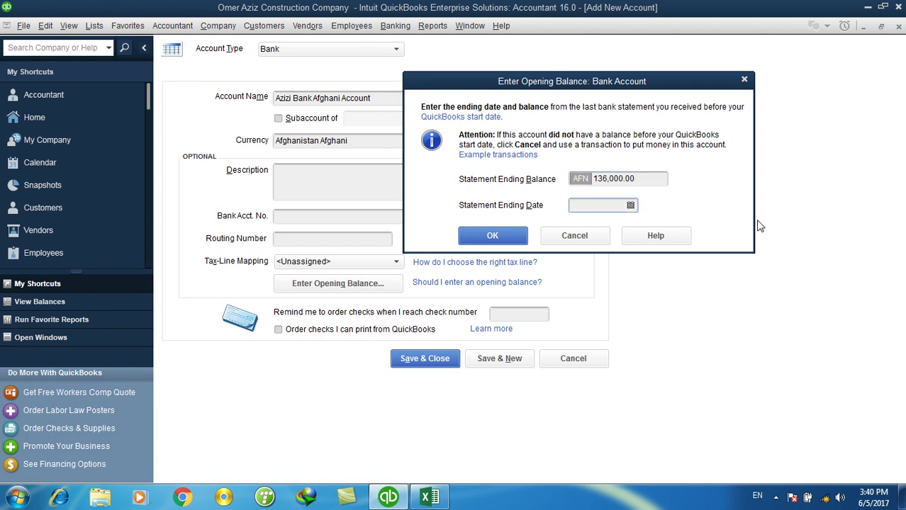
left_click(630, 206)
left_click(602, 284)
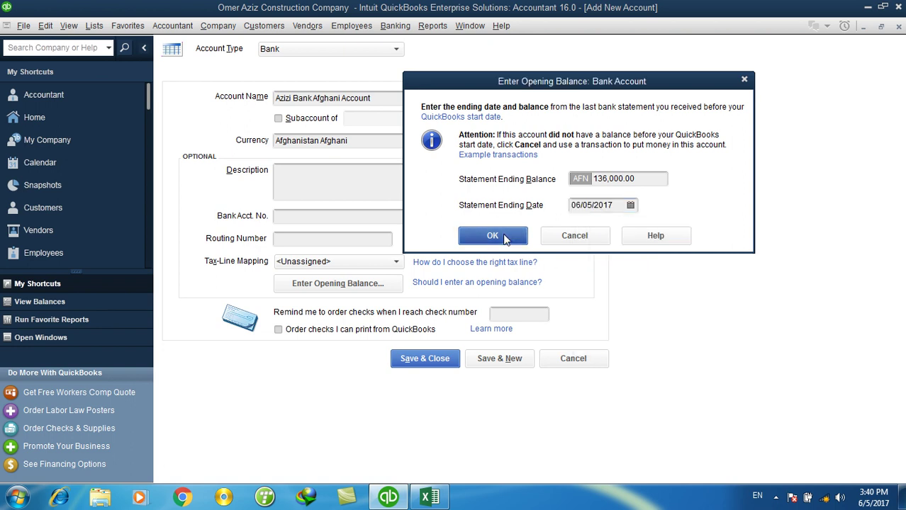
left_click(508, 236)
left_click(441, 360)
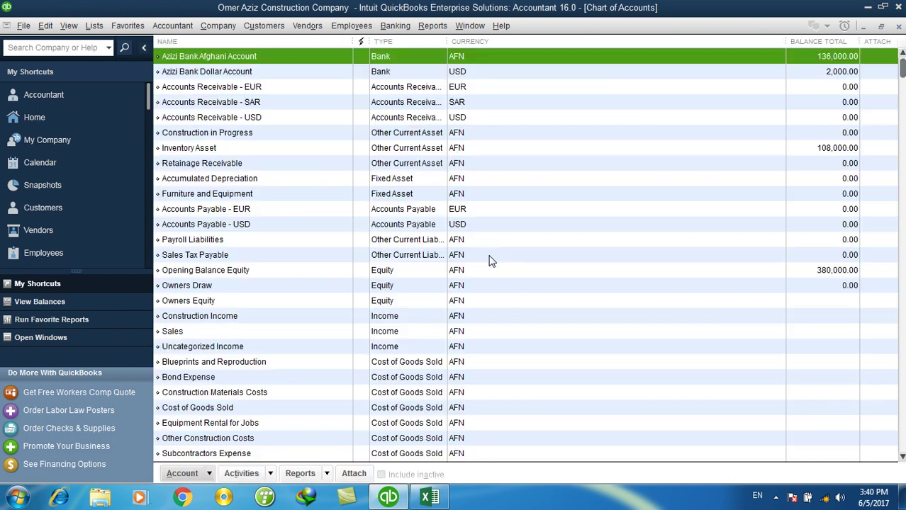
- Highlight the Opening Balance Equity and Inventory Asset accounts to check their balances, and switch to Calculator
left_click(818, 276)
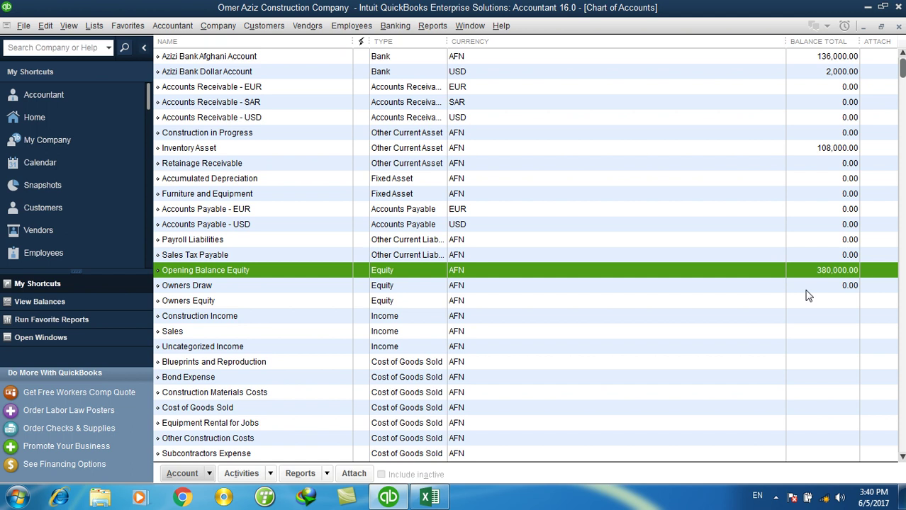
left_click(808, 152)
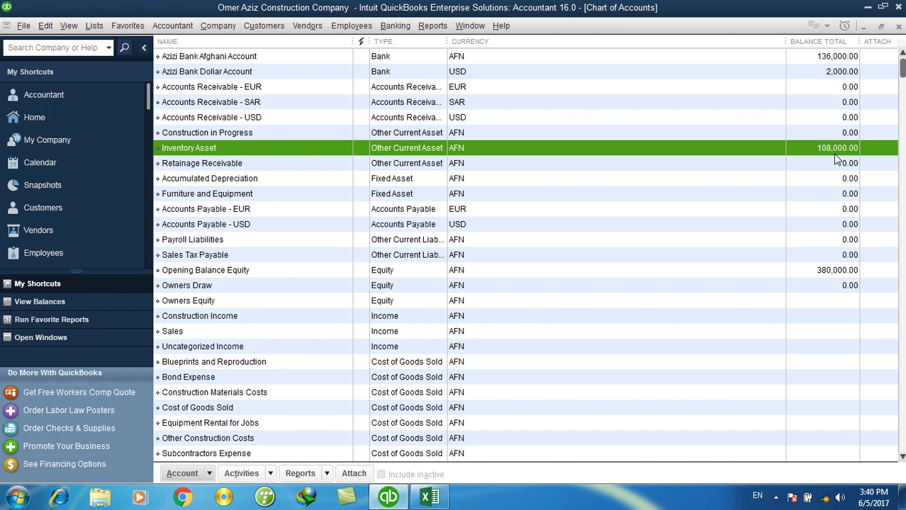
key("super+r")
type("calc")
key("Return")
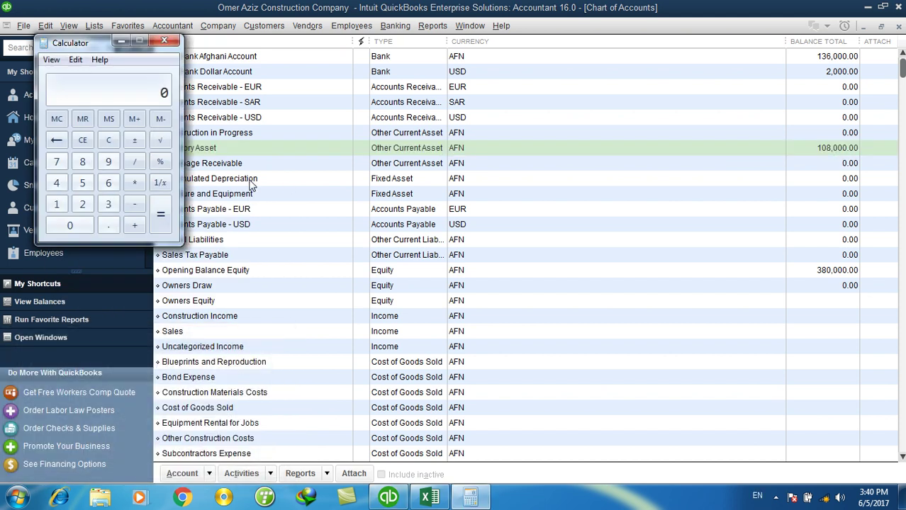
- Calculate 136000 multiplied by 2 for the two bank account balances in Afghani
left_click(58, 206)
left_click(110, 205)
left_click(108, 186)
left_click(76, 226)
left_click(76, 226)
left_click(76, 226)
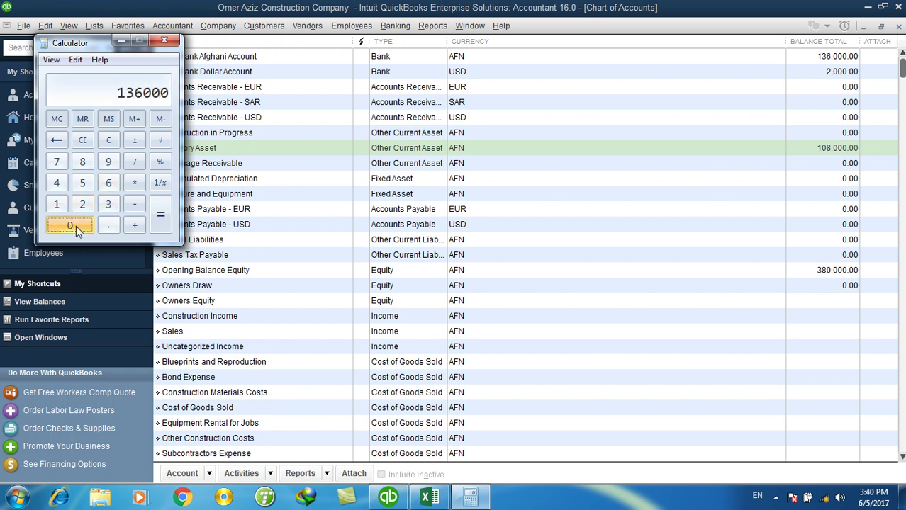
left_click(134, 183)
left_click(82, 205)
left_click(157, 213)
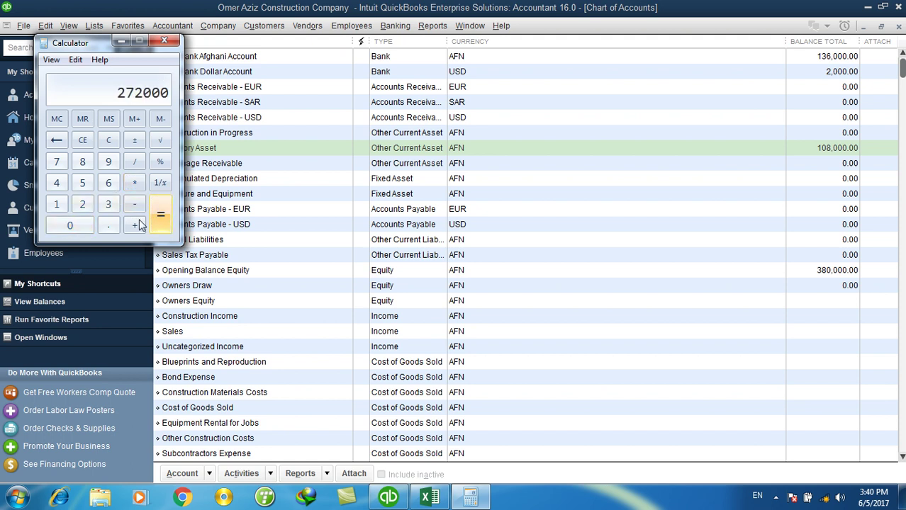
- Add the Inventory Asset balance of 108000 to the calculated bank total
left_click(134, 226)
left_click(57, 204)
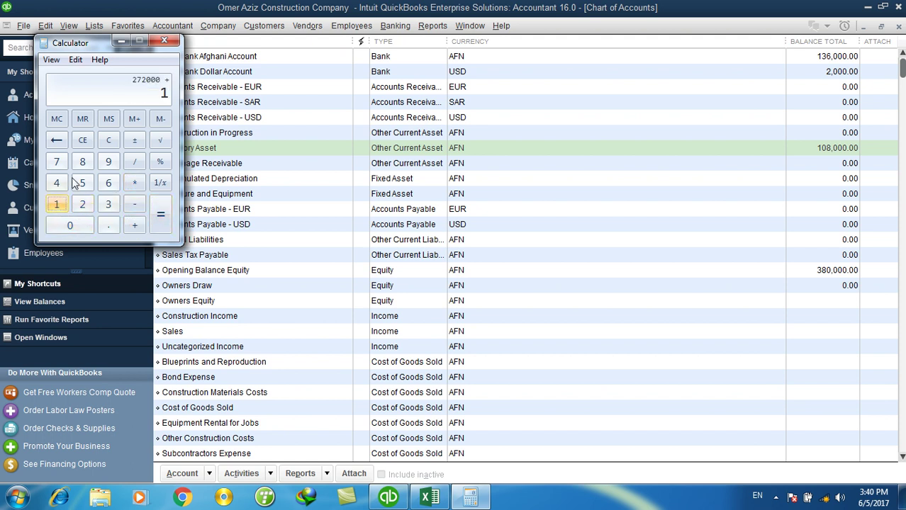
left_click(71, 225)
left_click(82, 163)
left_click(74, 225)
left_click(74, 224)
left_click(74, 225)
left_click(162, 215)
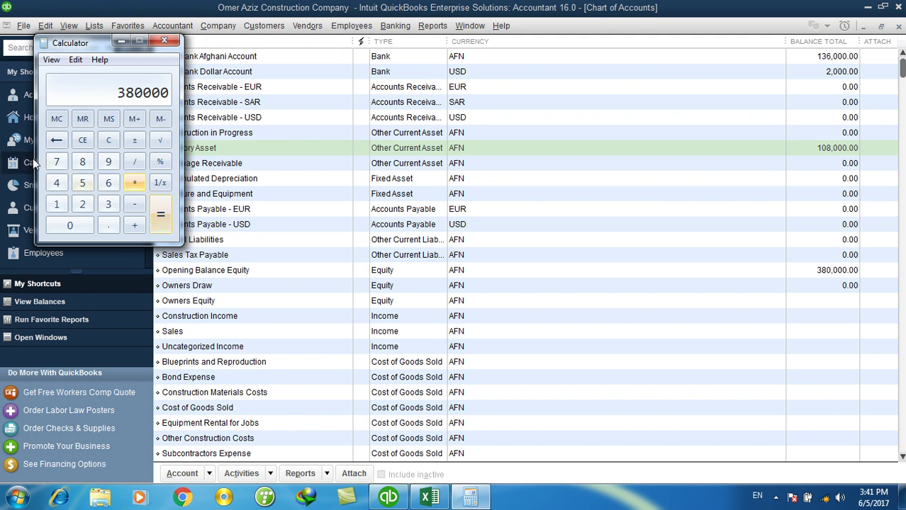
left_click(83, 145)
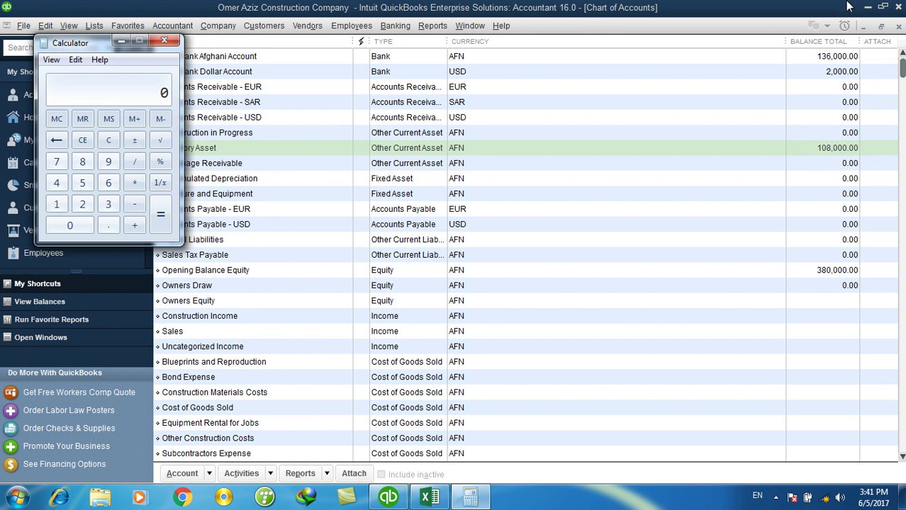
left_click(82, 204)
left_click(74, 219)
left_click(73, 221)
left_click(73, 221)
left_click(79, 222)
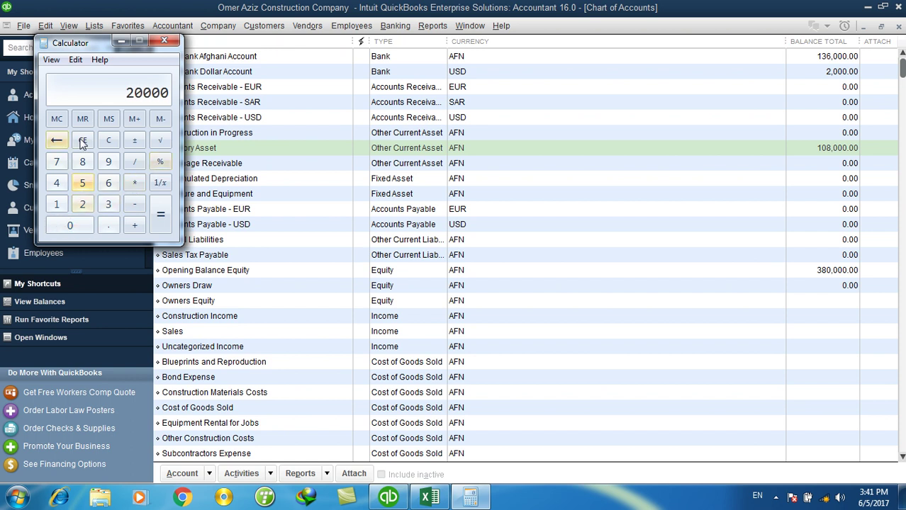
left_click(82, 140)
- Convert the dollar account's balance to Afghani by multiplying 2000 by the exchange rate of 68
left_click(82, 204)
left_click(78, 223)
left_click(78, 223)
left_click(79, 224)
left_click(135, 185)
left_click(108, 183)
left_click(85, 163)
left_click(152, 215)
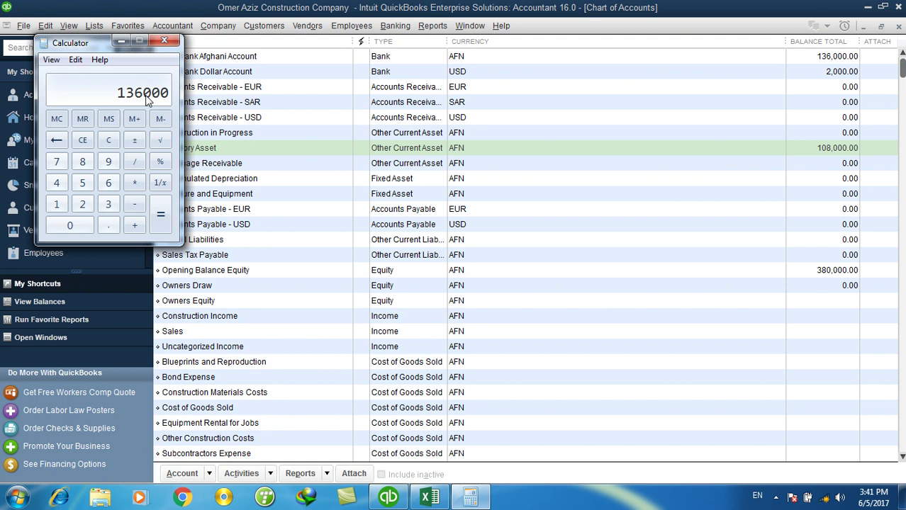
- Add the Afghani bank account's balance of 136000 to the converted dollar balance
left_click(135, 225)
left_click(57, 205)
left_click(109, 204)
left_click(109, 183)
left_click(78, 225)
left_click(78, 225)
left_click(78, 225)
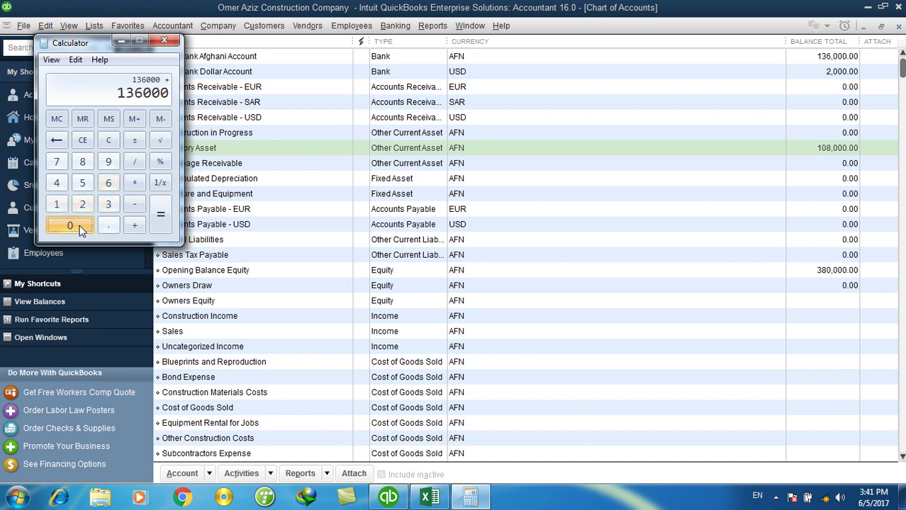
left_click(135, 225)
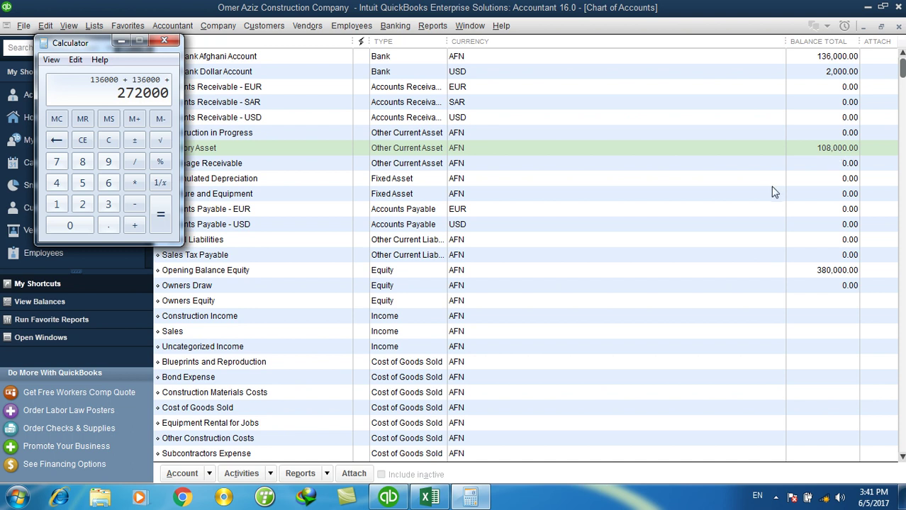
- Add 108000 for Inventory Asset to the running sum and compute the total
left_click(57, 205)
left_click(71, 225)
left_click(82, 161)
left_click(70, 225)
left_click(71, 225)
left_click(70, 226)
left_click(161, 214)
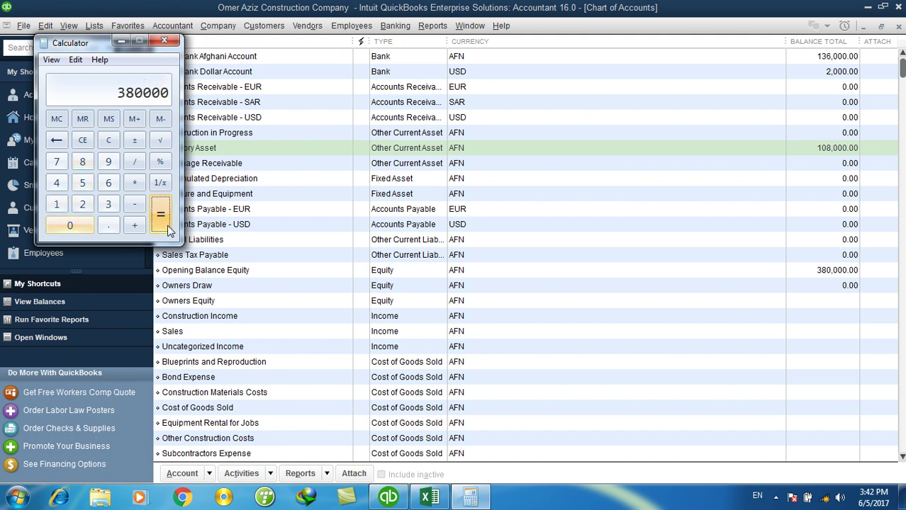
- Compare the calculated total with the Opening Balance Equity balance in the Chart of Accounts, and close Calculator
left_click(822, 277)
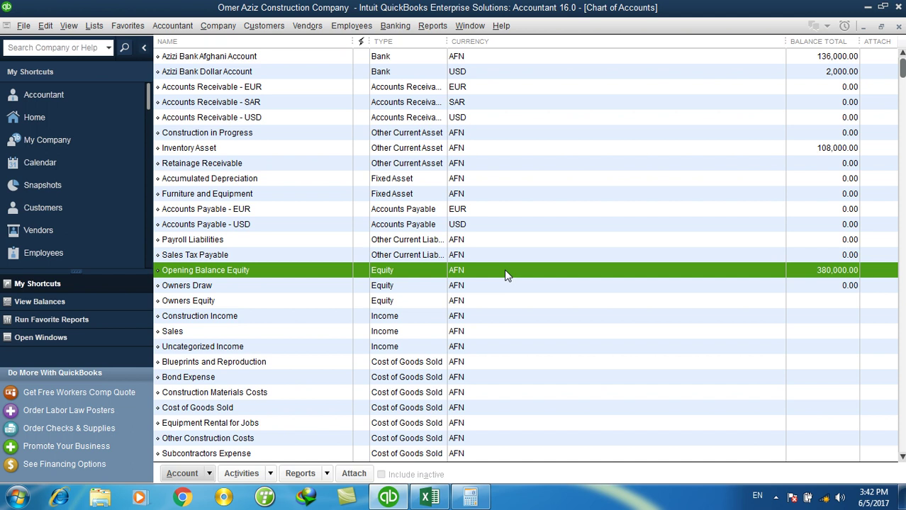
left_click(470, 497)
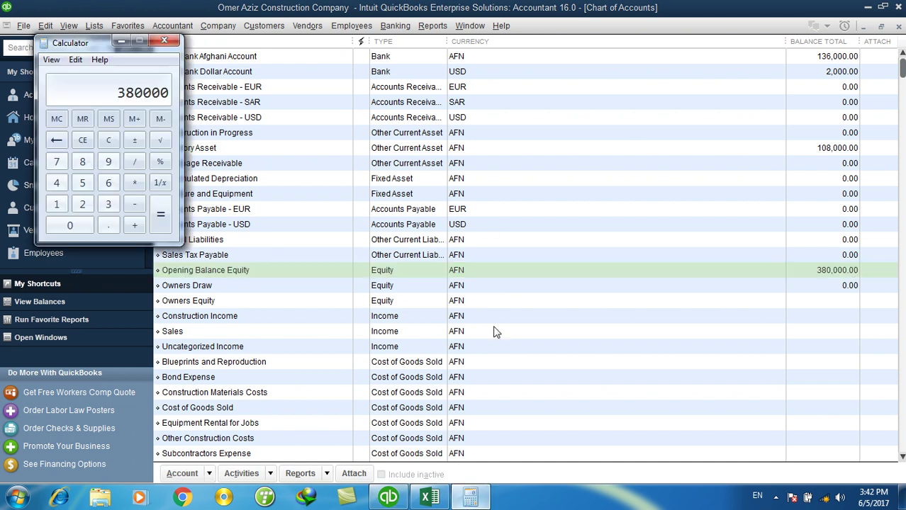
left_click(167, 41)
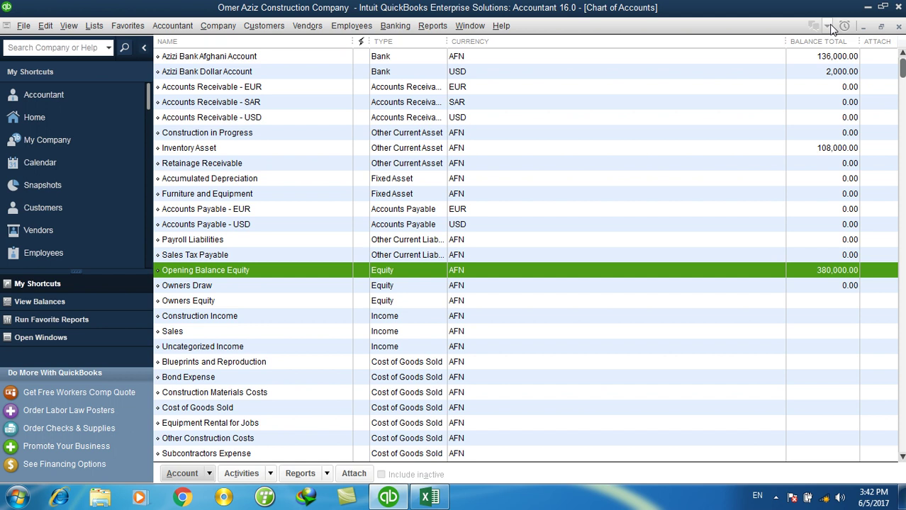
- Highlight the Azizi Bank Dollar Account, then open the Currency List and review the foreign currencies' exchange rates
left_click(851, 74)
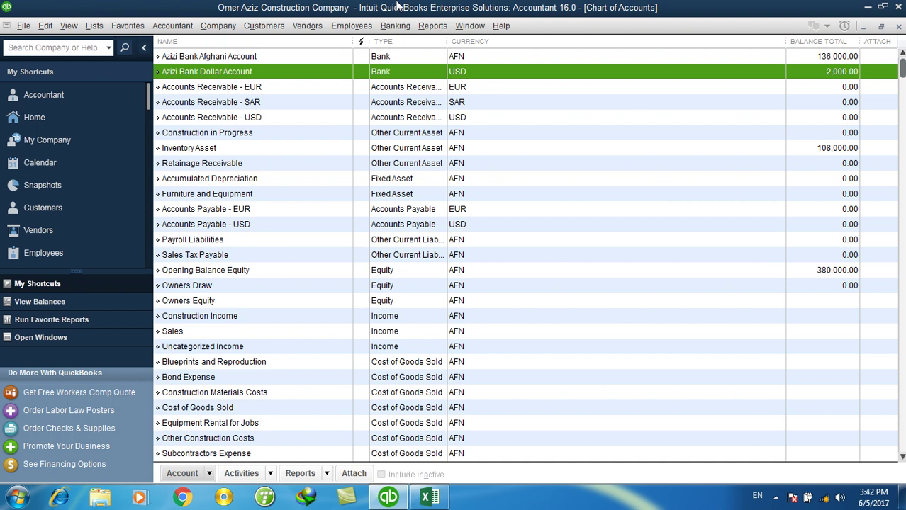
left_click(217, 26)
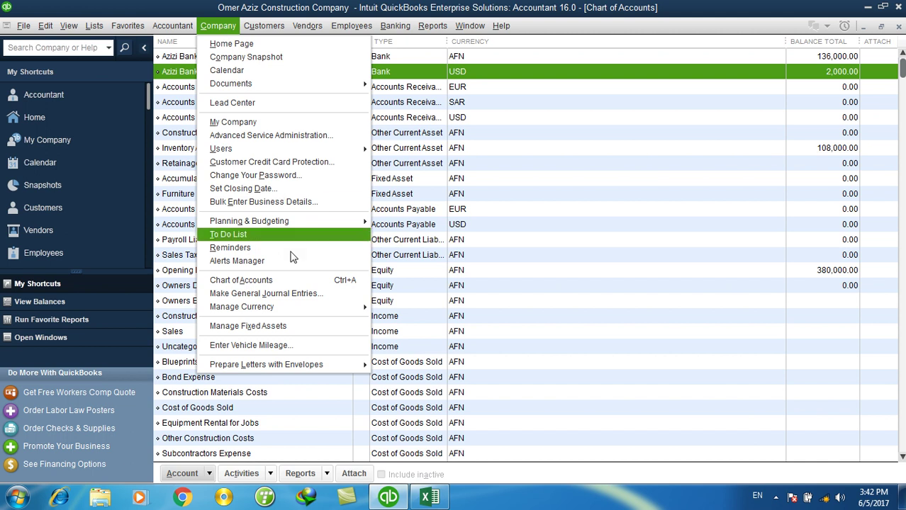
mouse_move(309, 307)
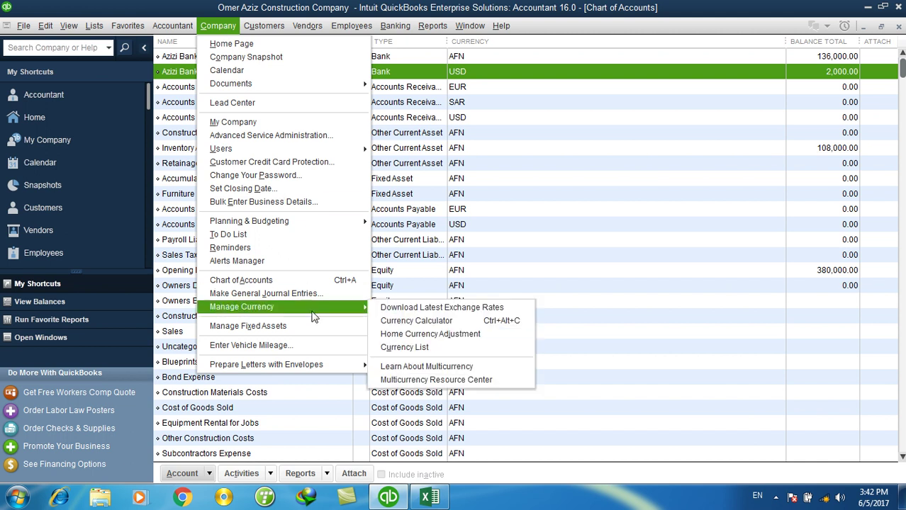
left_click(427, 348)
left_click(739, 110)
left_click(738, 118)
left_click(737, 150)
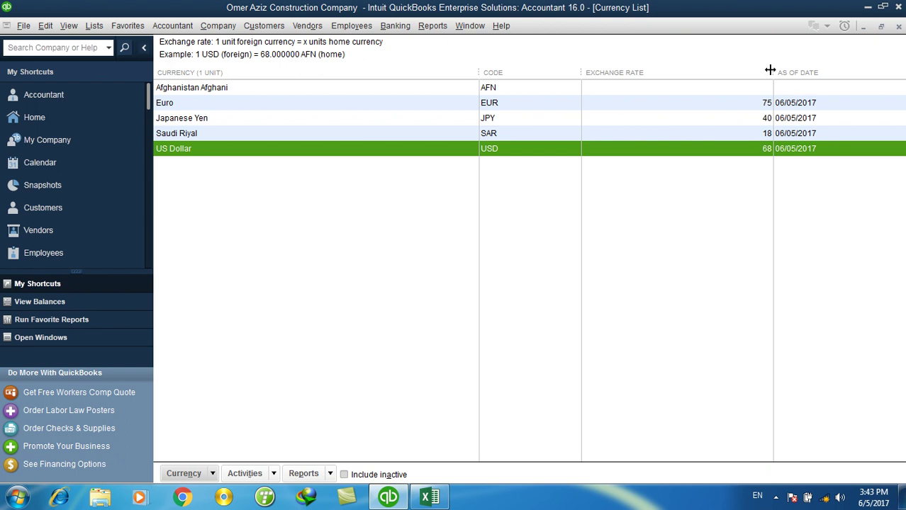
- Open the Euro currency to view its exchange rate entry for 06/05/2017, and close it without changes
left_click(733, 108)
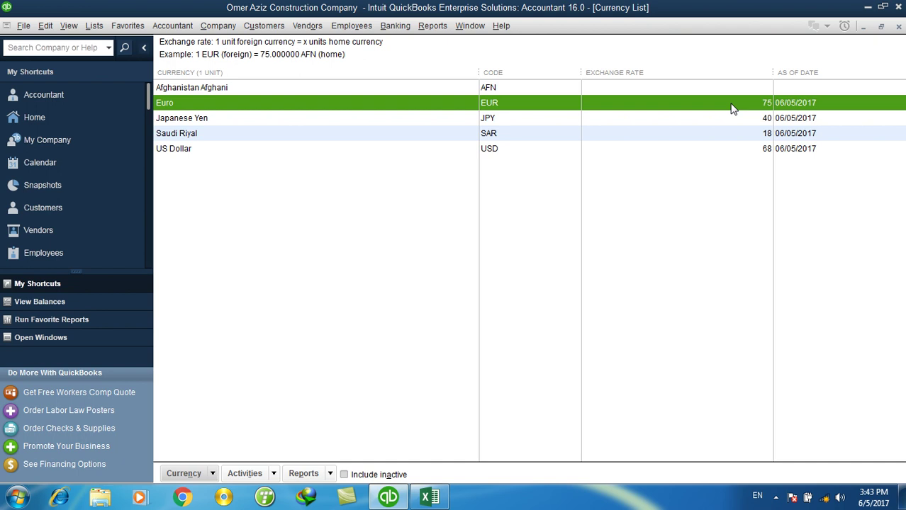
double_click(733, 108)
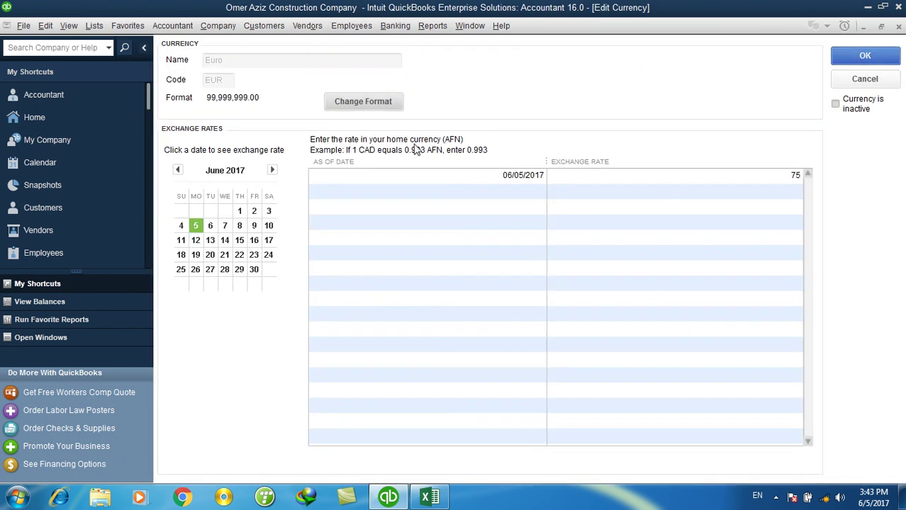
left_click(768, 173)
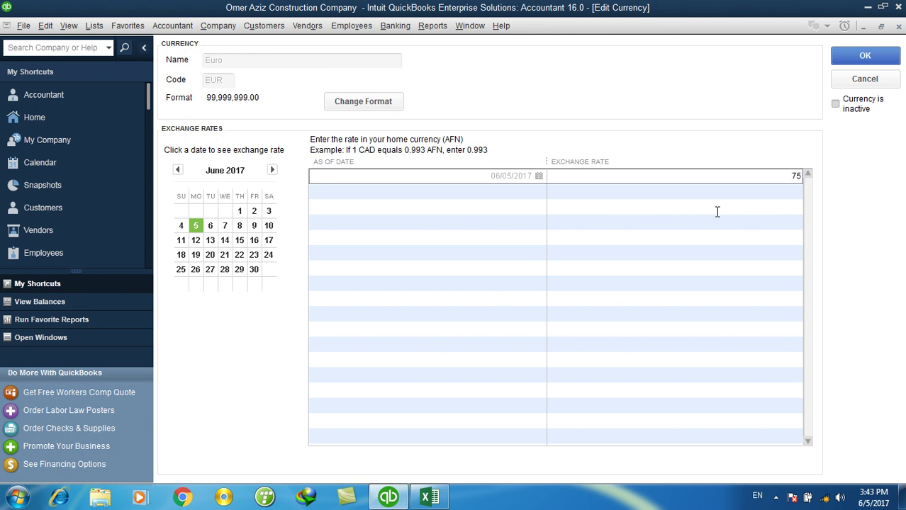
left_click(865, 79)
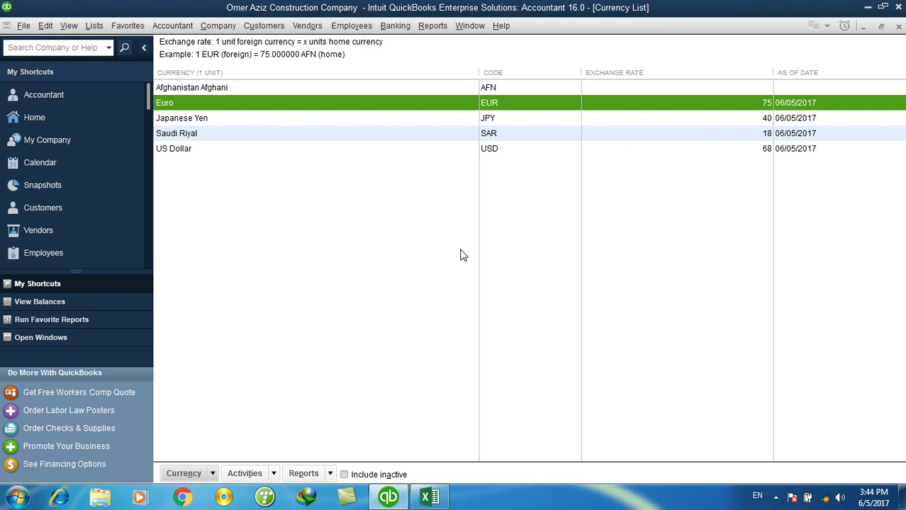
- Start a new purchase order and select the vendor whose currency is USD
left_click(308, 26)
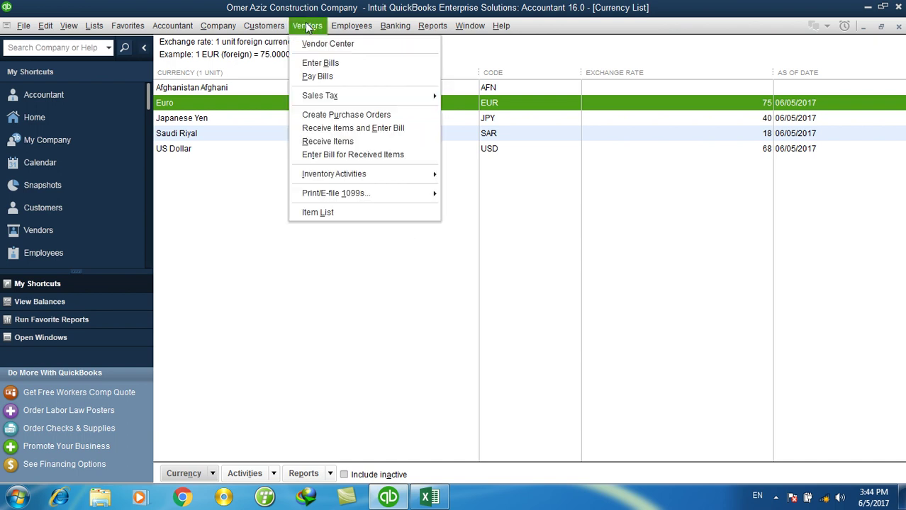
left_click(333, 115)
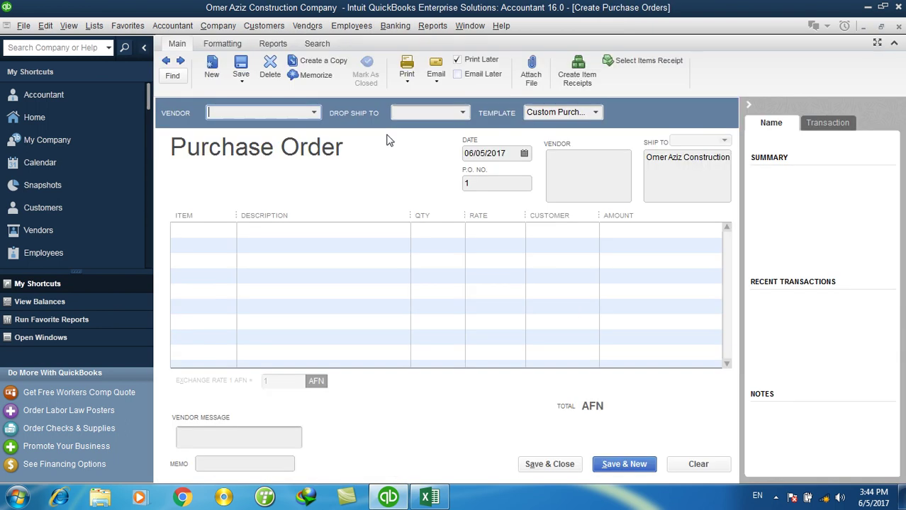
left_click(314, 113)
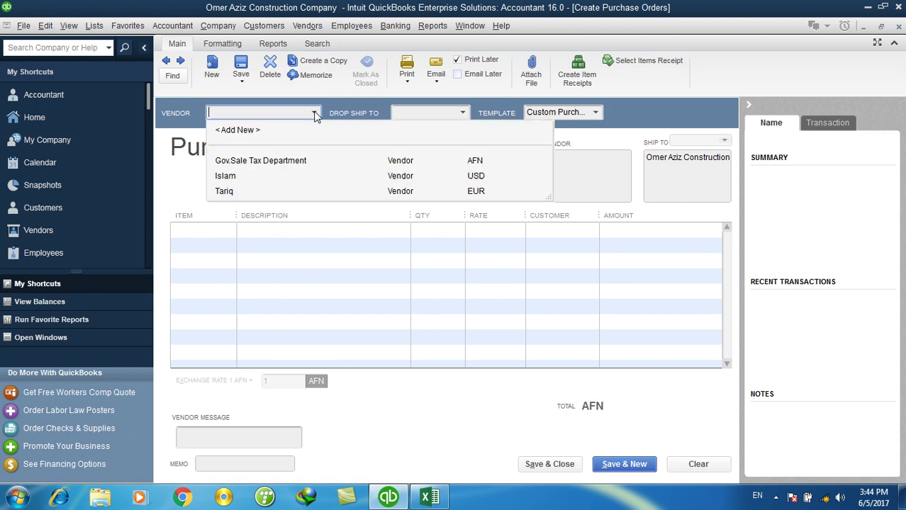
left_click(239, 180)
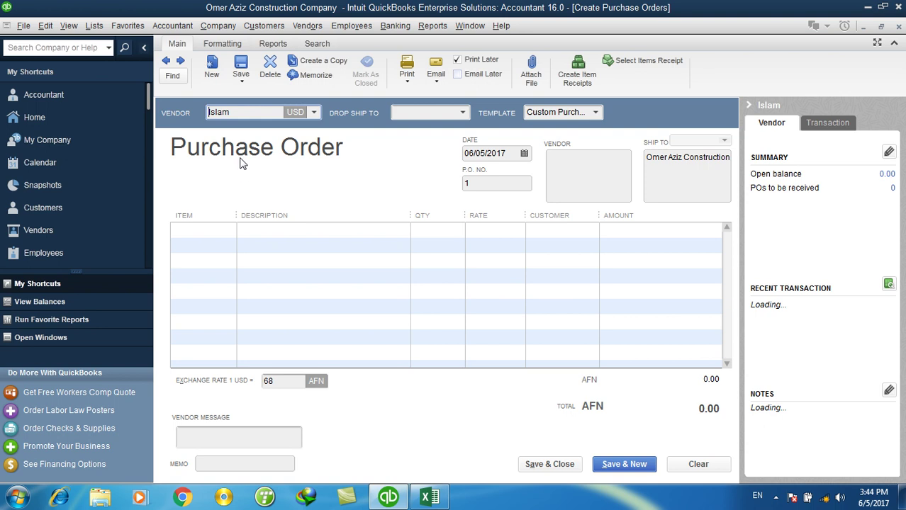
- Add the Samsung LCD item to the first line of the purchase order with a quantity of 10
left_click(230, 233)
left_click(231, 233)
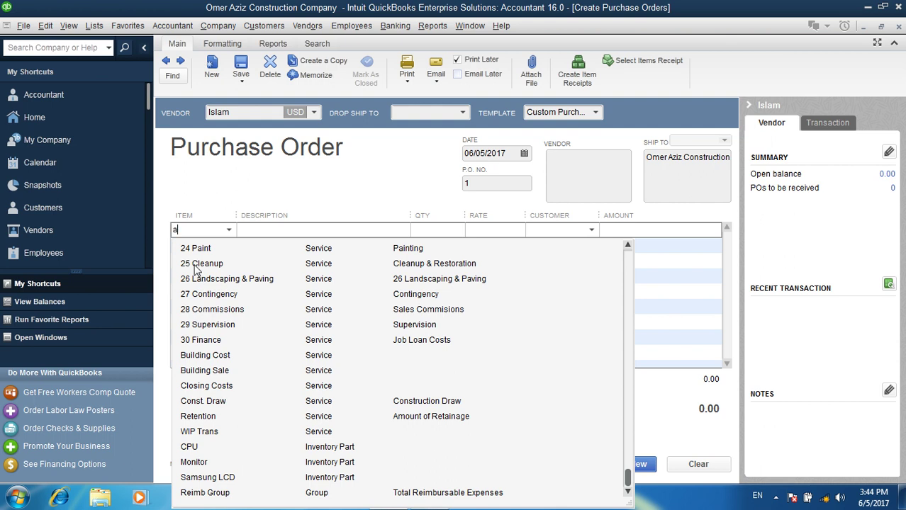
type("sung LCD")
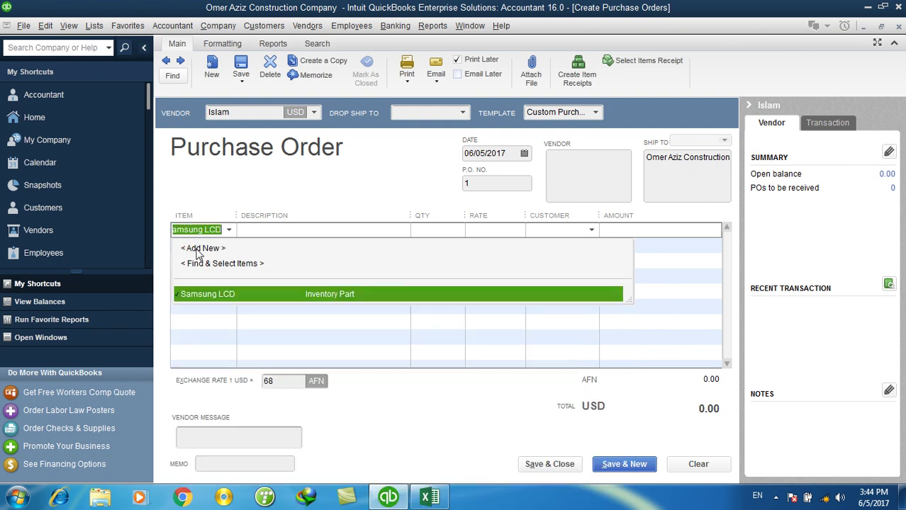
left_click(278, 294)
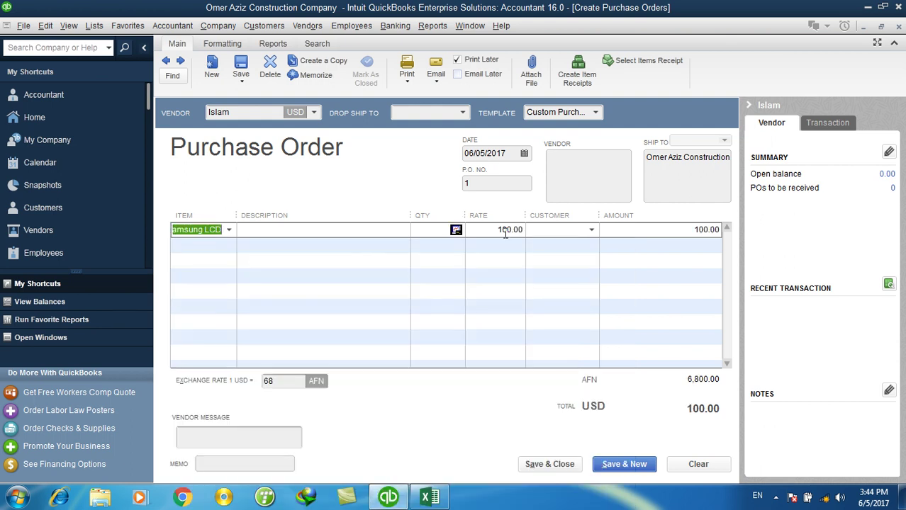
left_click(429, 228)
type("10")
key("Tab")
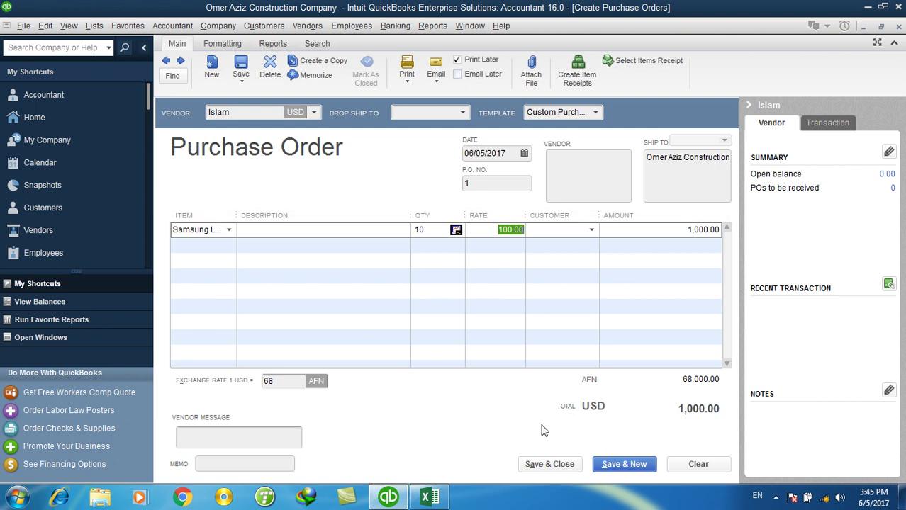
- Save and close the purchase order, and close the Currency List and the Chart of Accounts
left_click(557, 470)
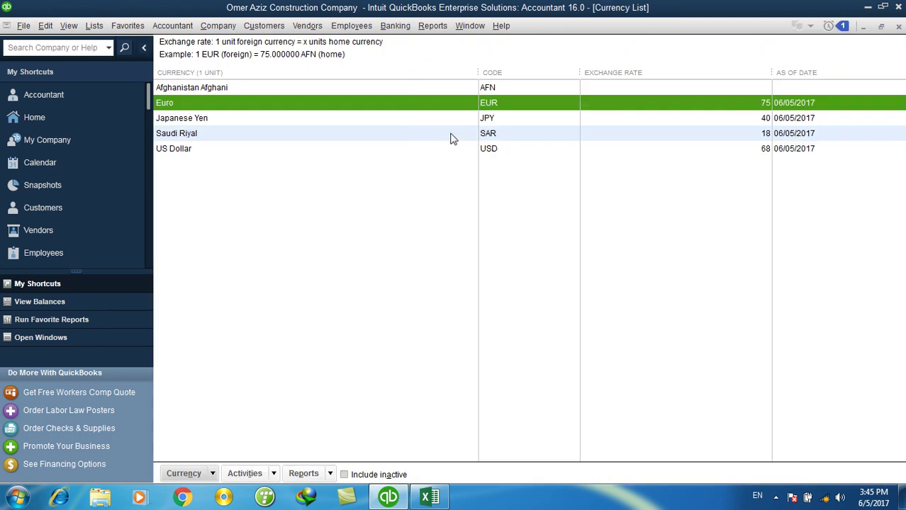
left_click(898, 27)
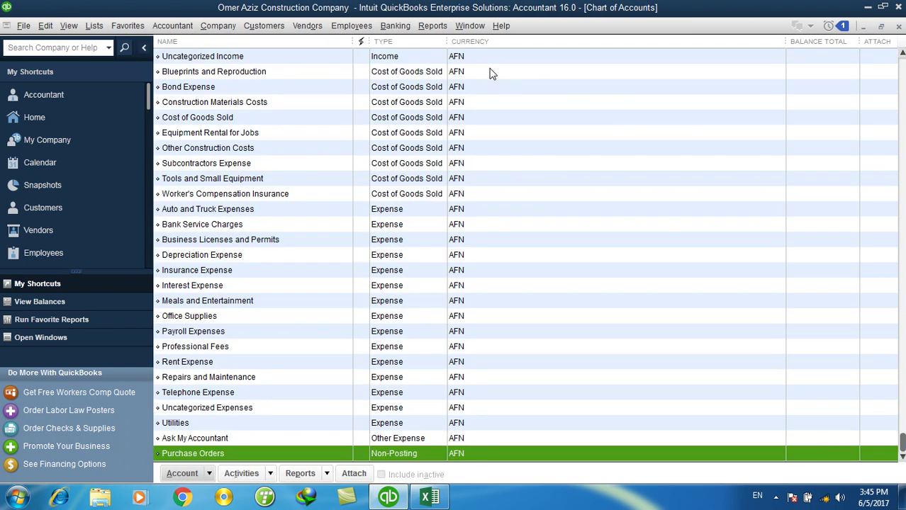
left_click(898, 27)
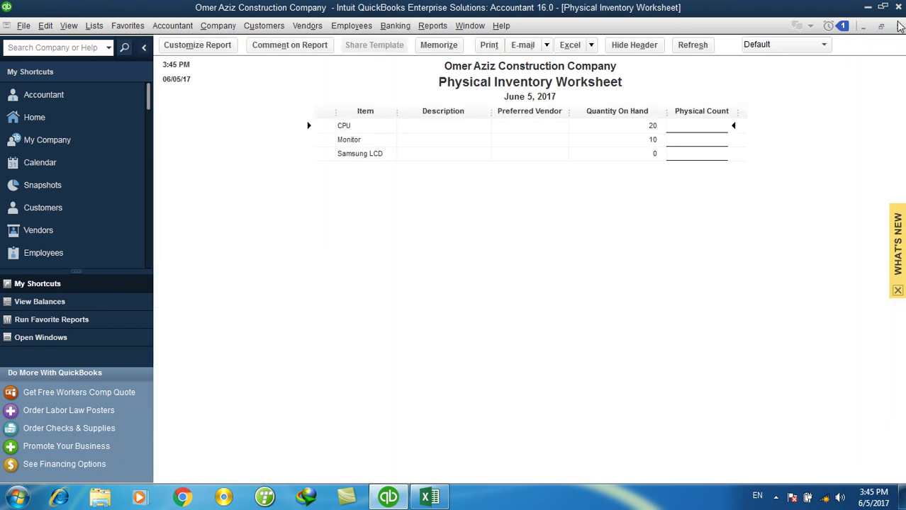
- Receive the Samsung LCD items and enter the USD vendor's bill against purchase order 1, saving and closing the bill
left_click(387, 28)
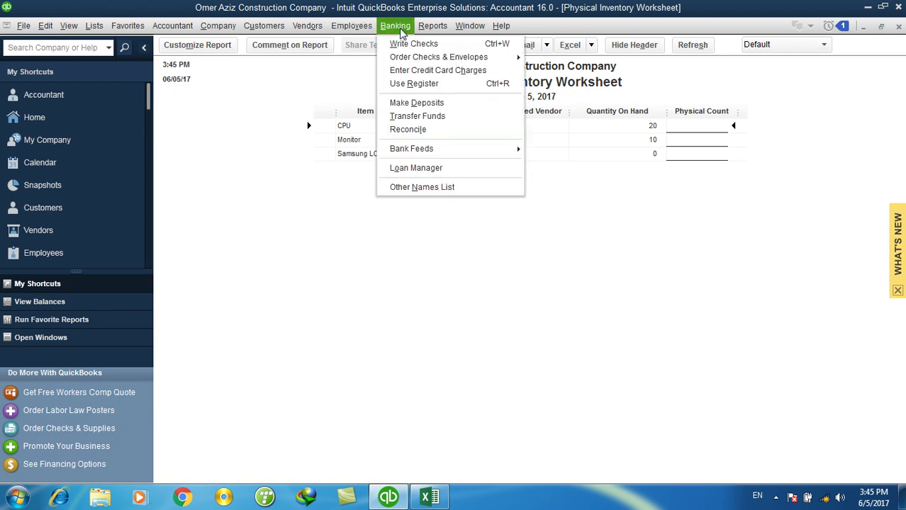
mouse_move(311, 32)
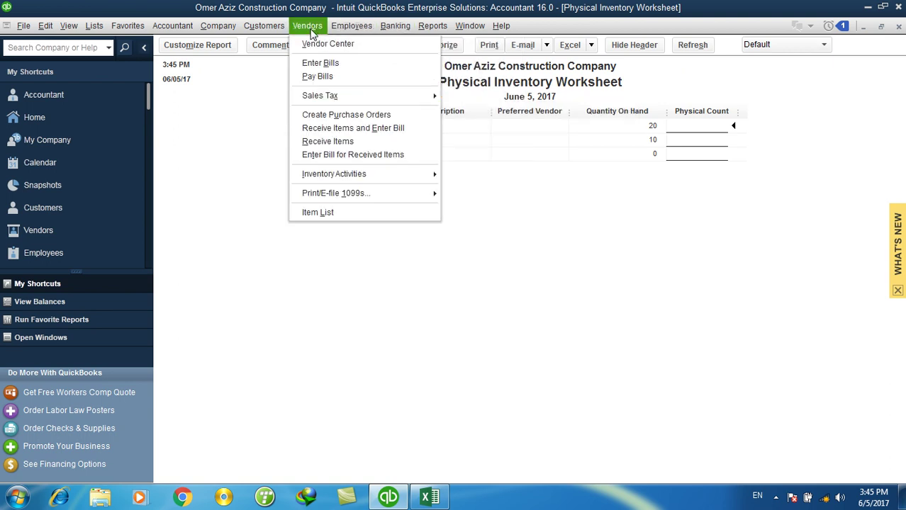
left_click(344, 131)
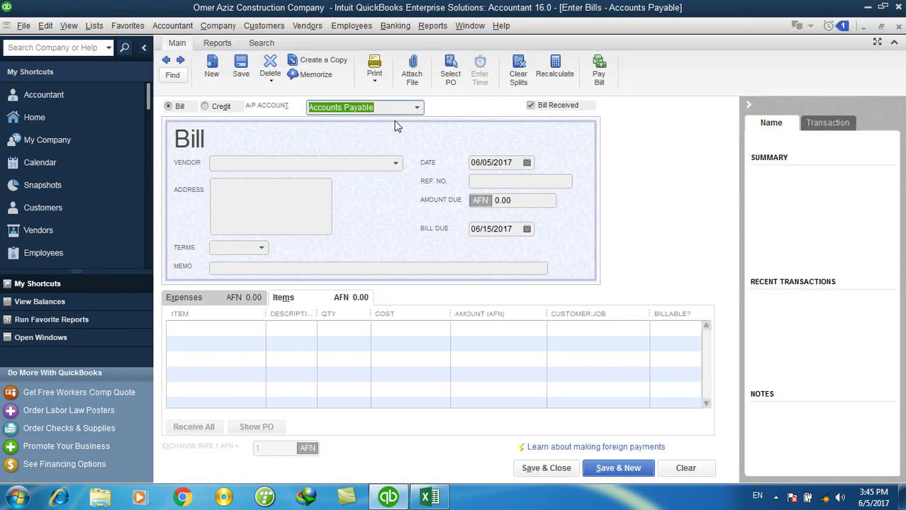
left_click(397, 163)
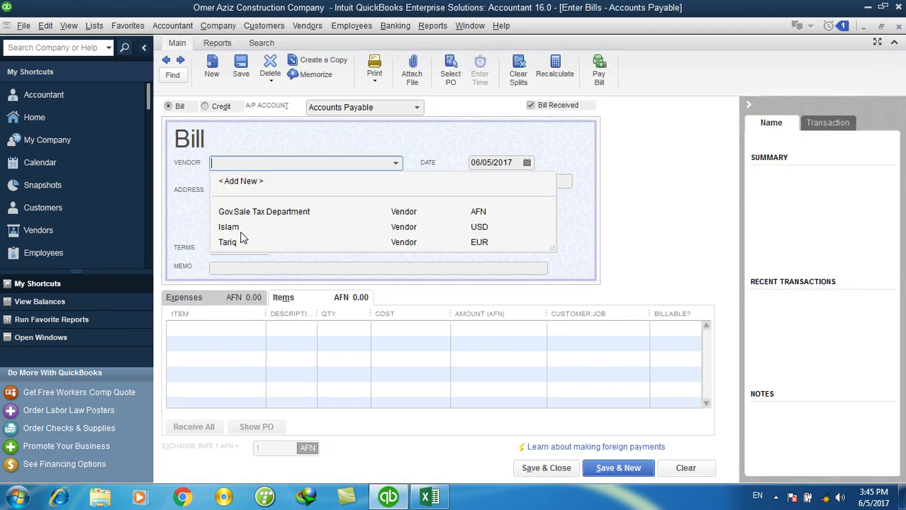
left_click(241, 227)
left_click(429, 177)
left_click(368, 148)
left_click(535, 108)
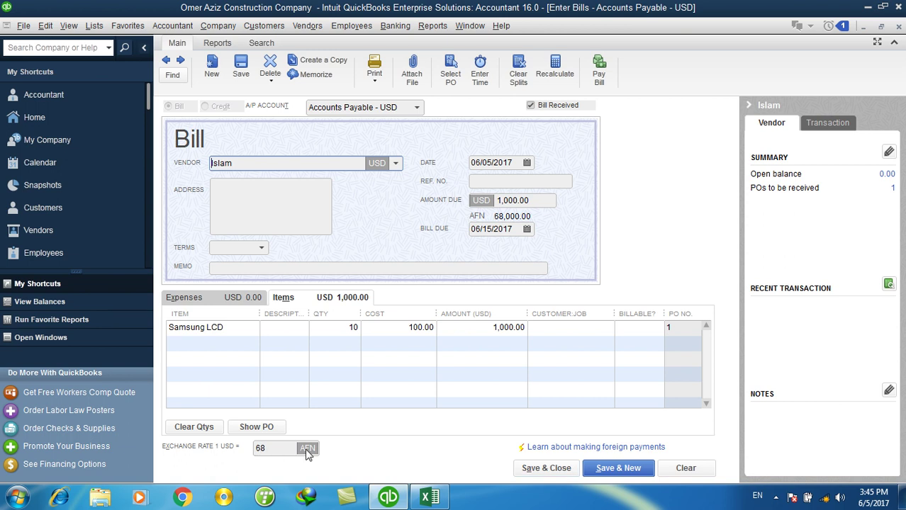
left_click(531, 470)
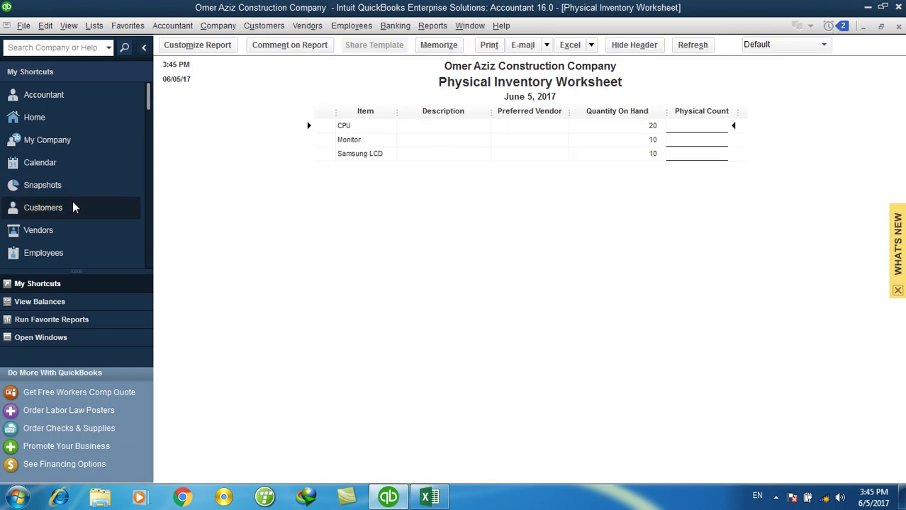
- Check the Accounts Payable - USD balance in the Company Snapshot, and close the snapshot and the Physical Inventory Worksheet
left_click(50, 190)
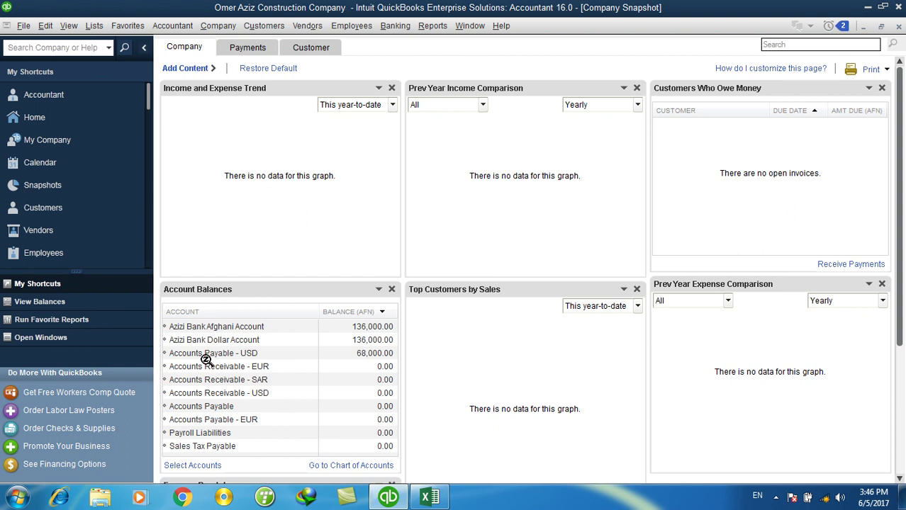
left_click(229, 356)
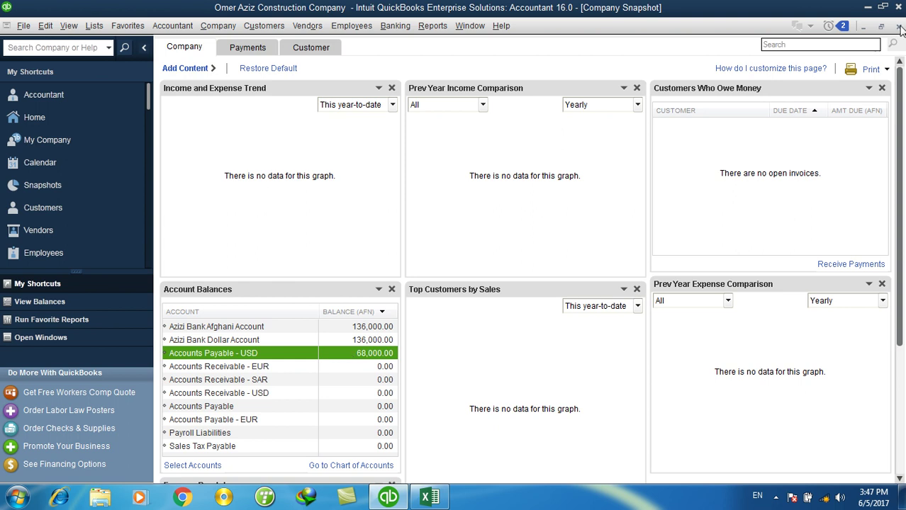
left_click(899, 26)
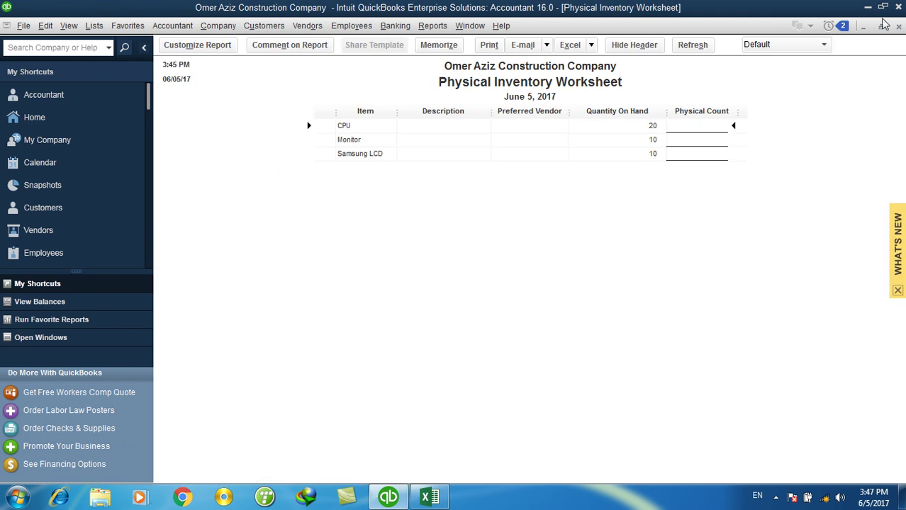
left_click(899, 27)
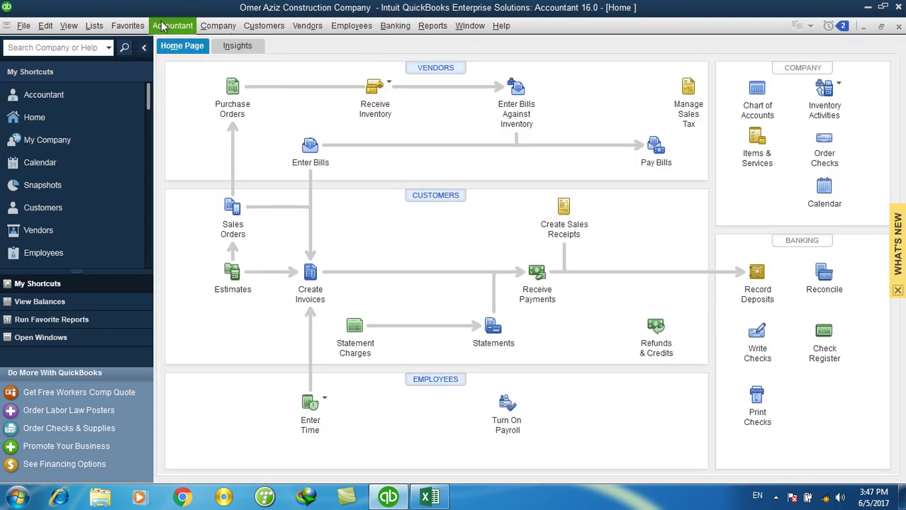
- Set the US Dollar exchange rate for 06/05/2017 to 70 in the Currency List, save it and close the list
left_click(224, 26)
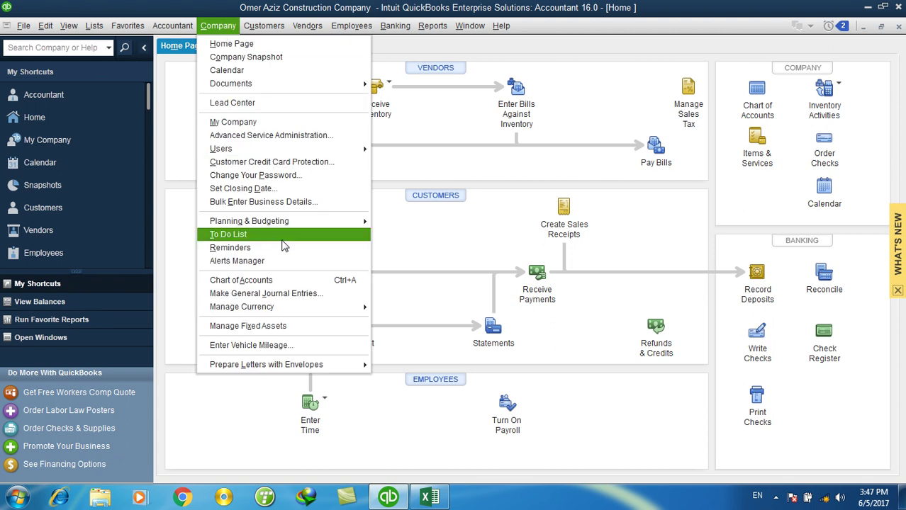
mouse_move(340, 306)
left_click(447, 347)
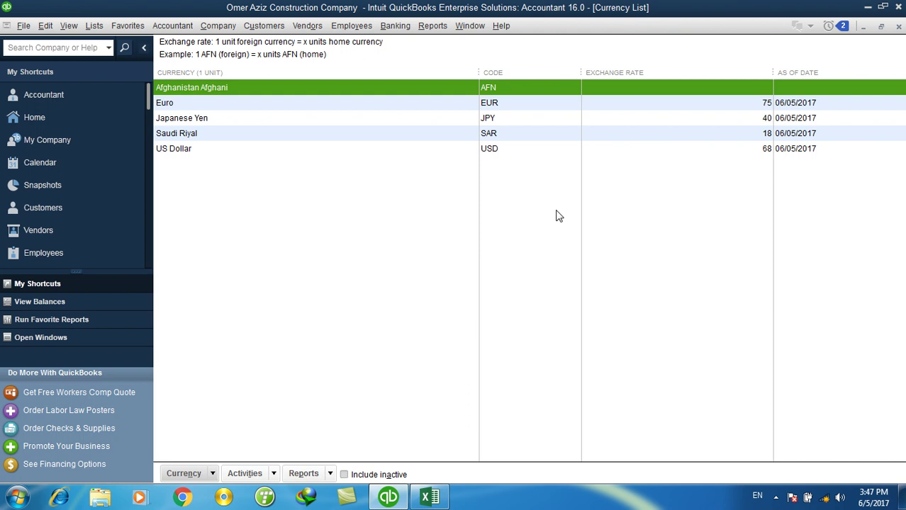
left_click(729, 107)
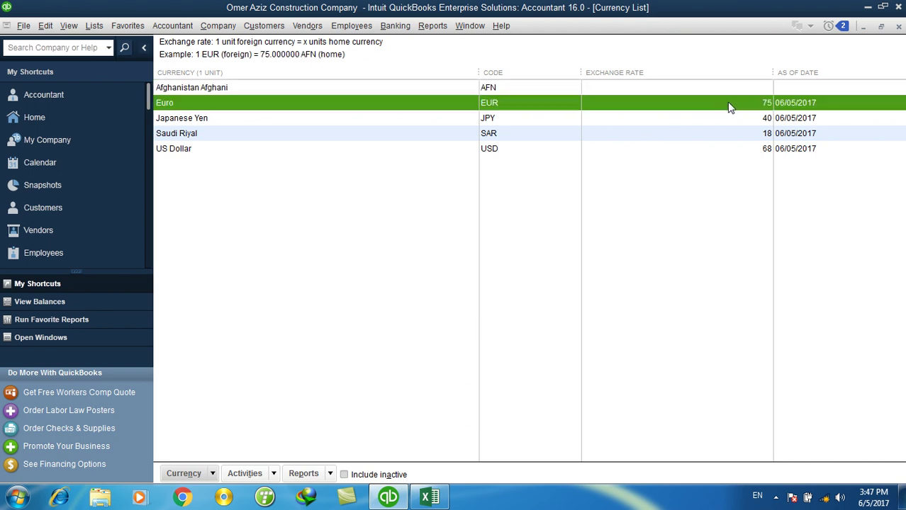
left_click(704, 156)
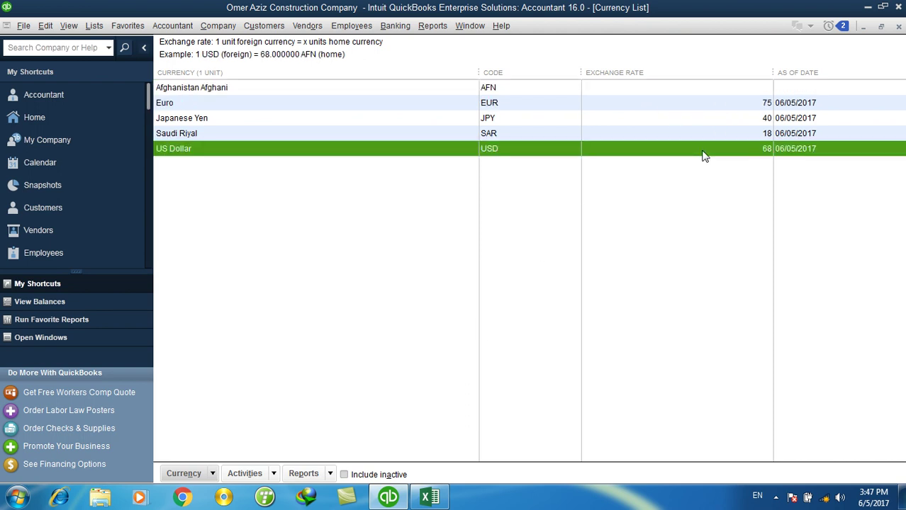
double_click(704, 156)
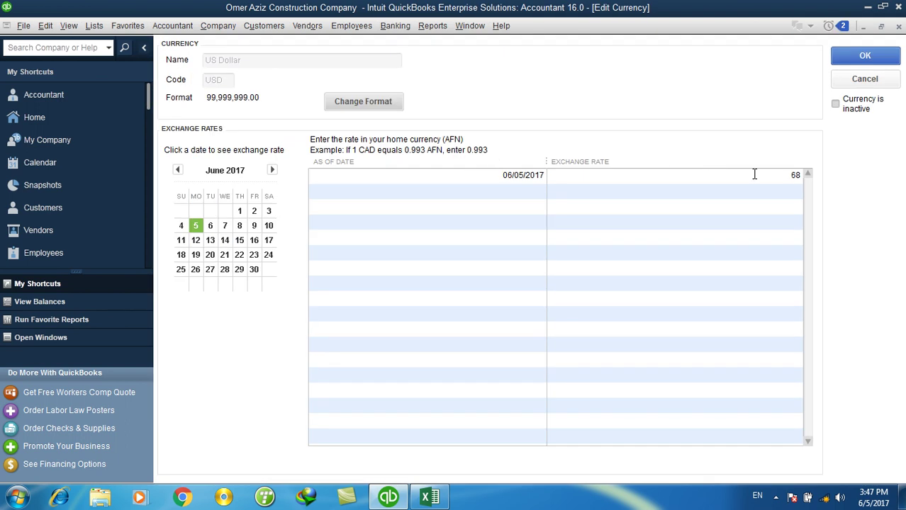
left_click(793, 177)
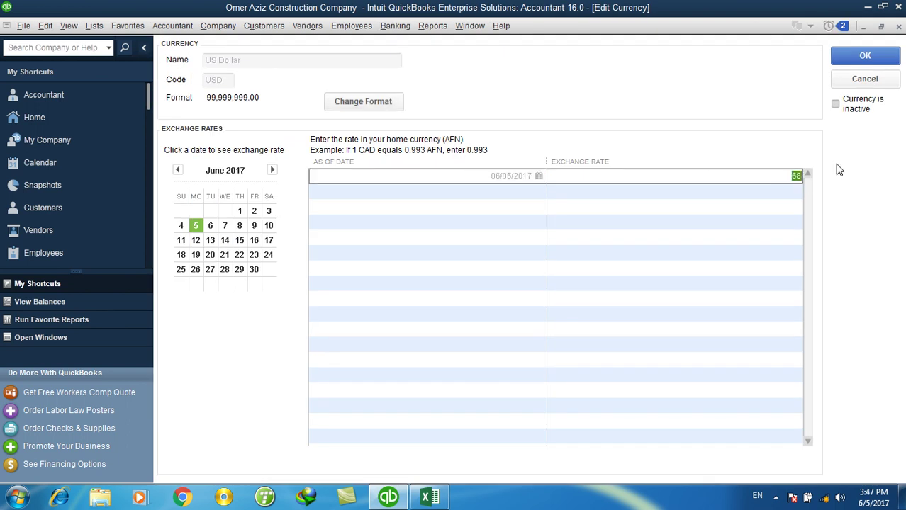
type("70")
left_click(784, 193)
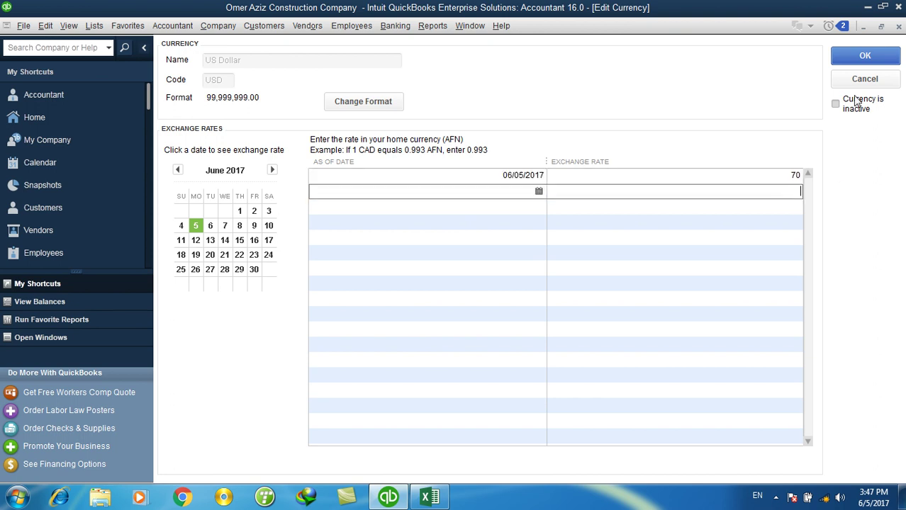
left_click(866, 56)
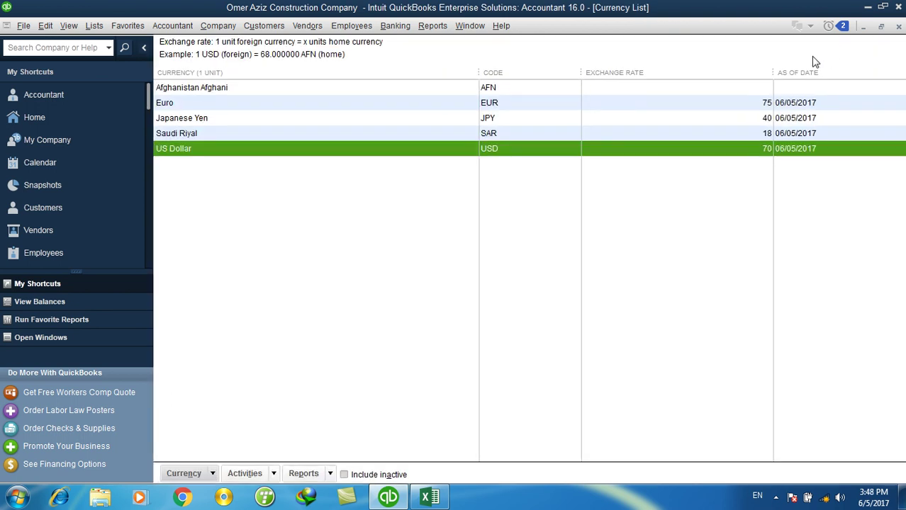
left_click(897, 29)
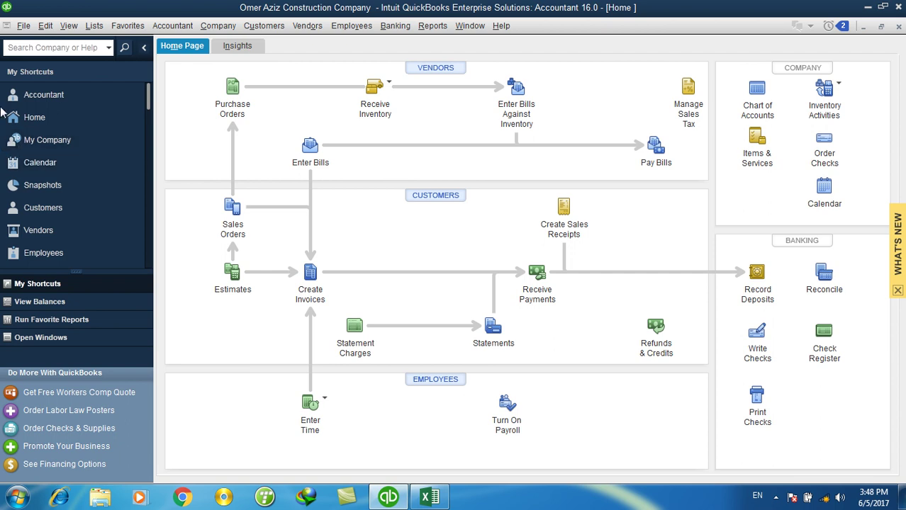
left_click(323, 31)
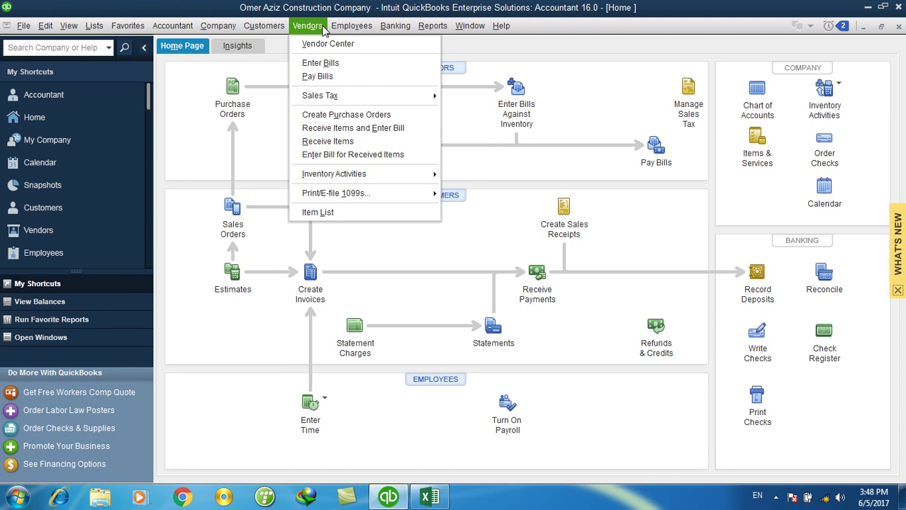
left_click(317, 76)
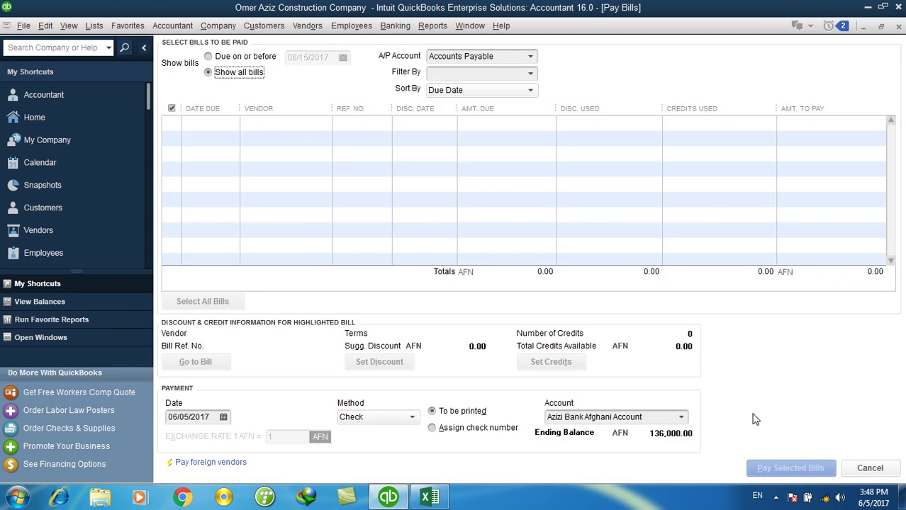
left_click(866, 466)
- View the quantities on hand in the Physical Inventory Worksheet, and close the report
left_click(320, 26)
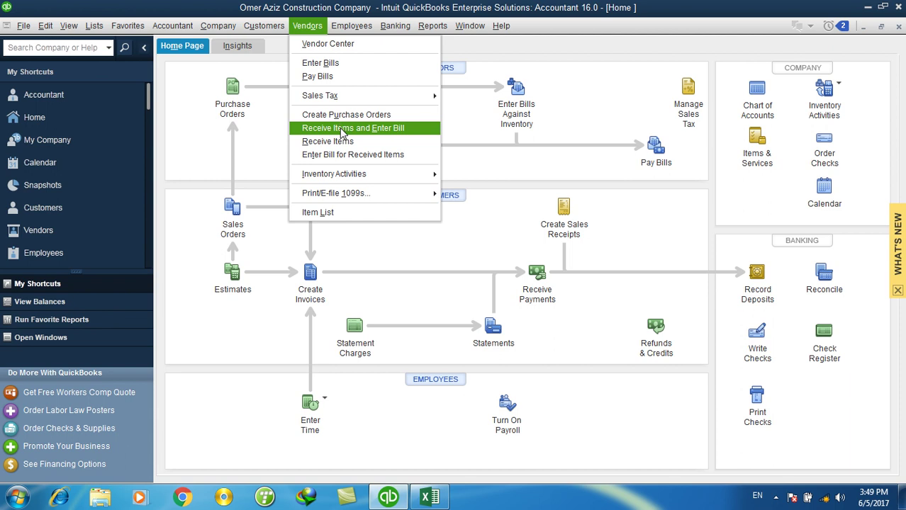
mouse_move(362, 174)
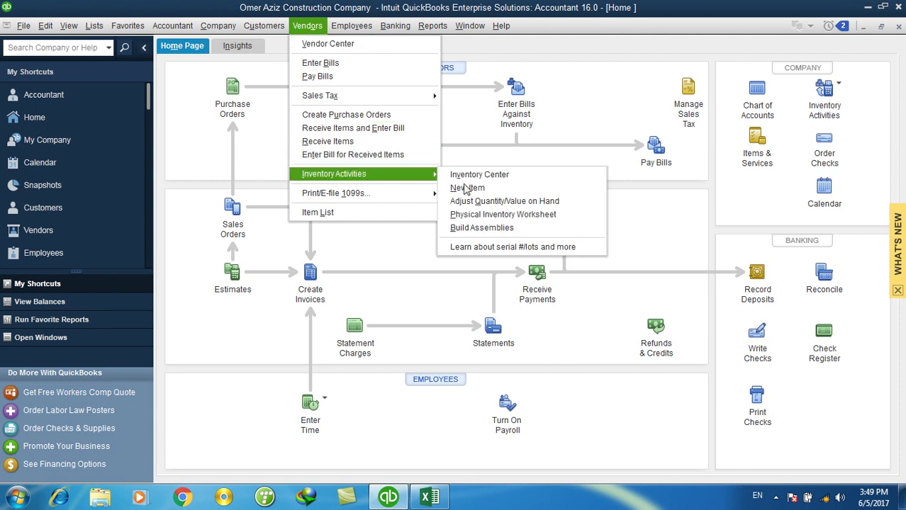
left_click(503, 215)
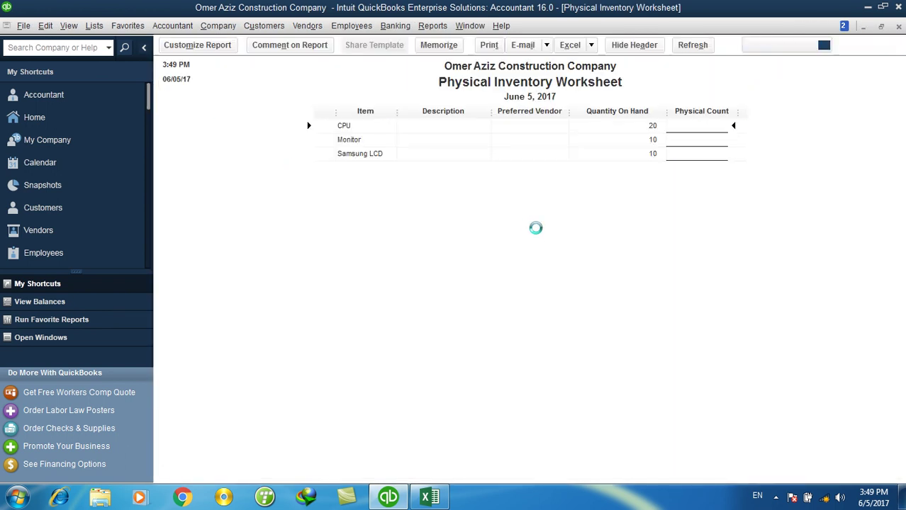
left_click(899, 26)
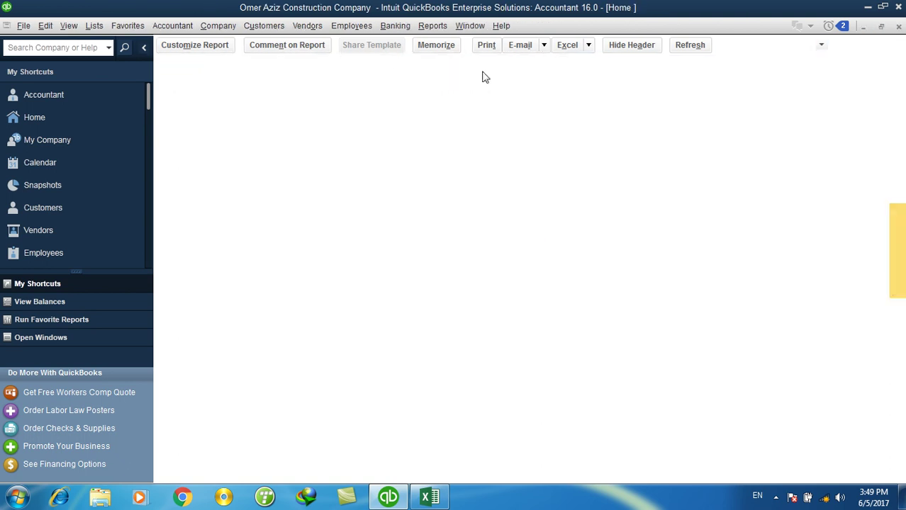
- Pay the USD vendor's bill due 06/15/2017 under Accounts Payable - USD, and close the payment summary
left_click(310, 29)
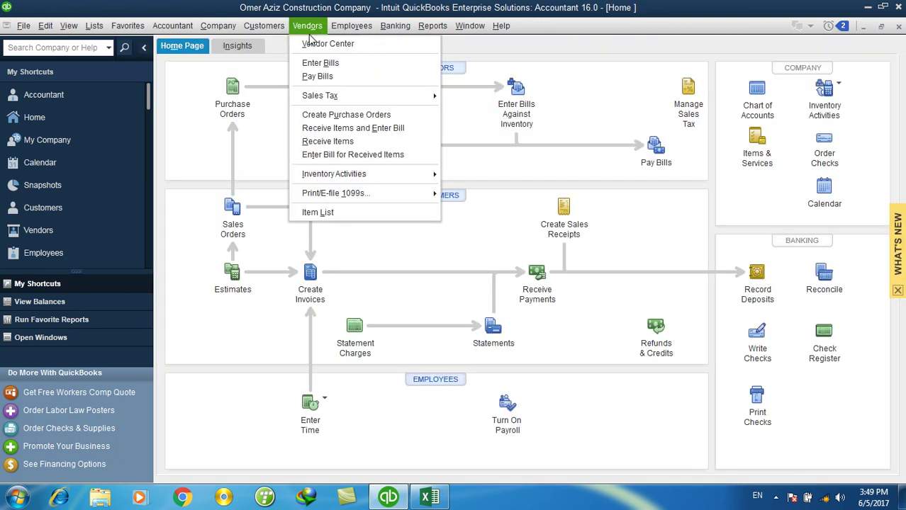
left_click(318, 76)
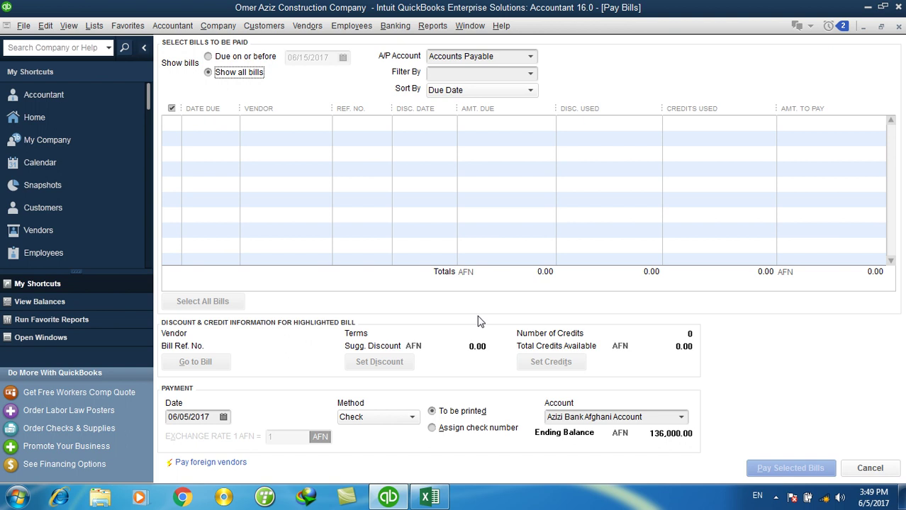
left_click(532, 58)
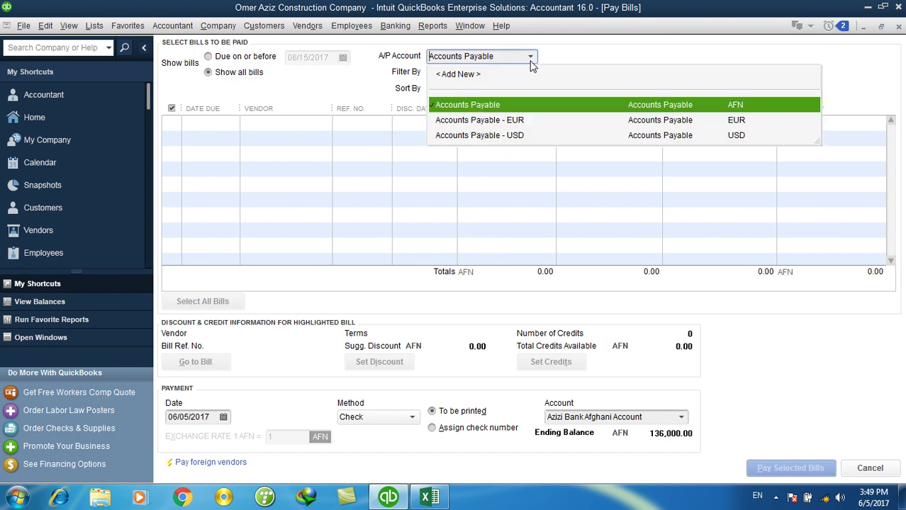
left_click(512, 135)
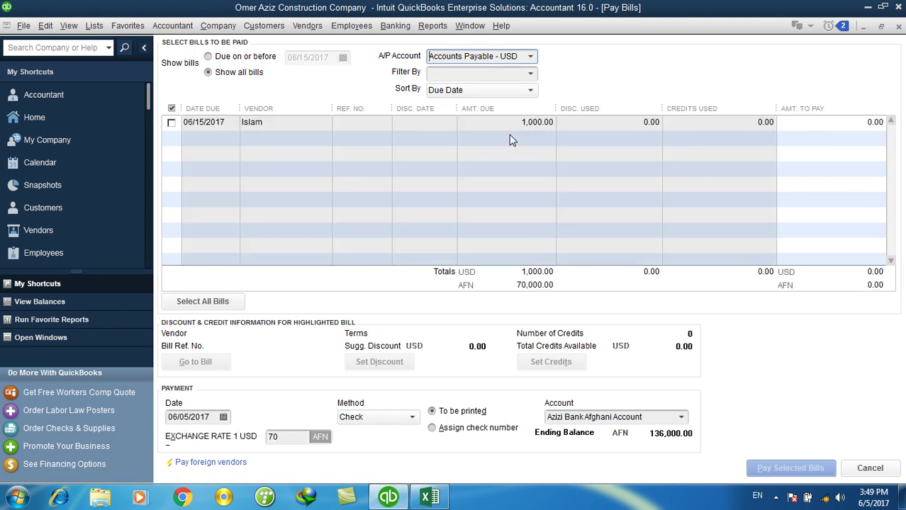
left_click(170, 123)
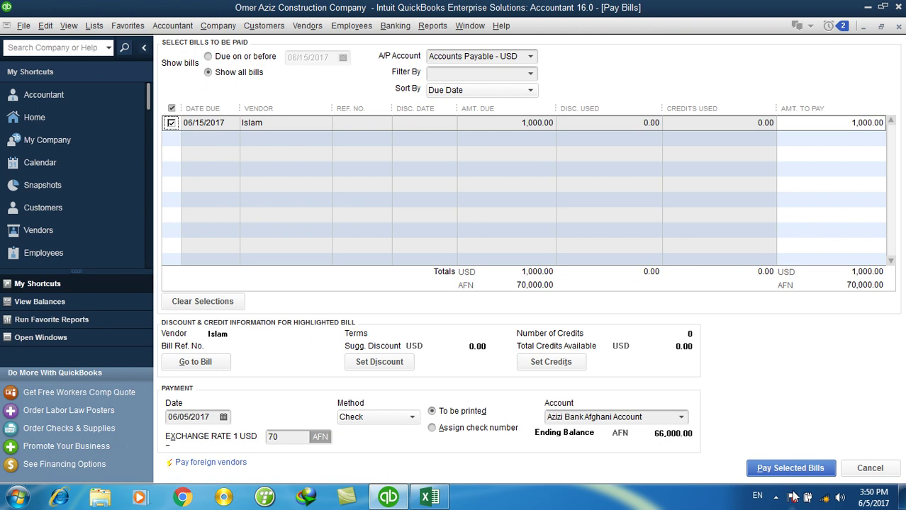
left_click(785, 462)
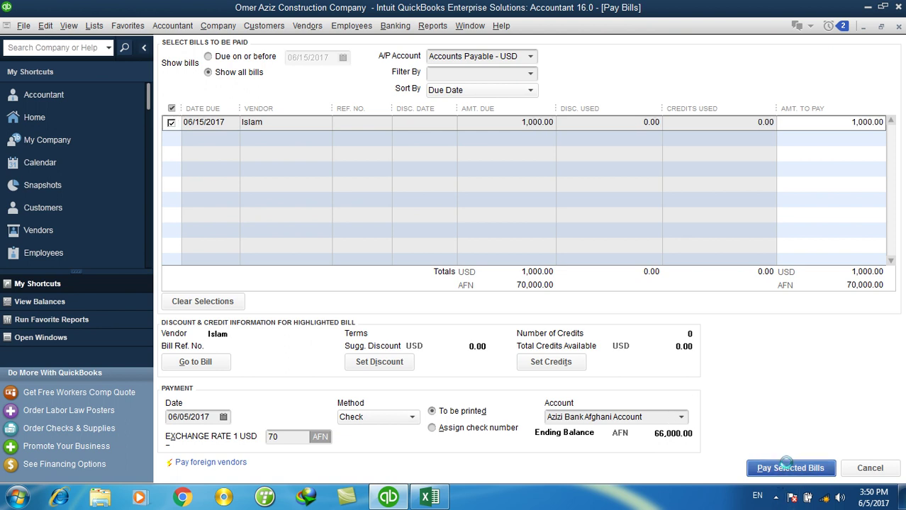
left_click(453, 366)
- View the Trial Balance for all dates, and close the report without memorizing it
left_click(424, 28)
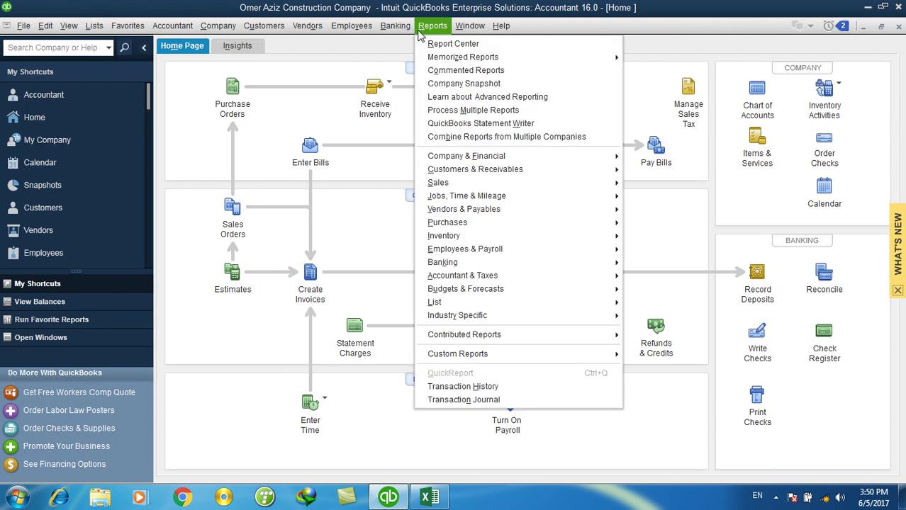
mouse_move(496, 275)
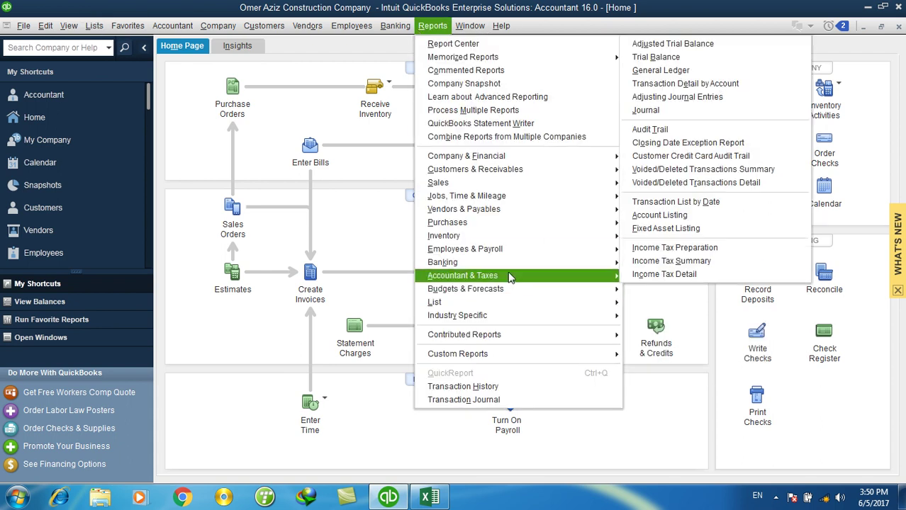
left_click(653, 59)
type("a")
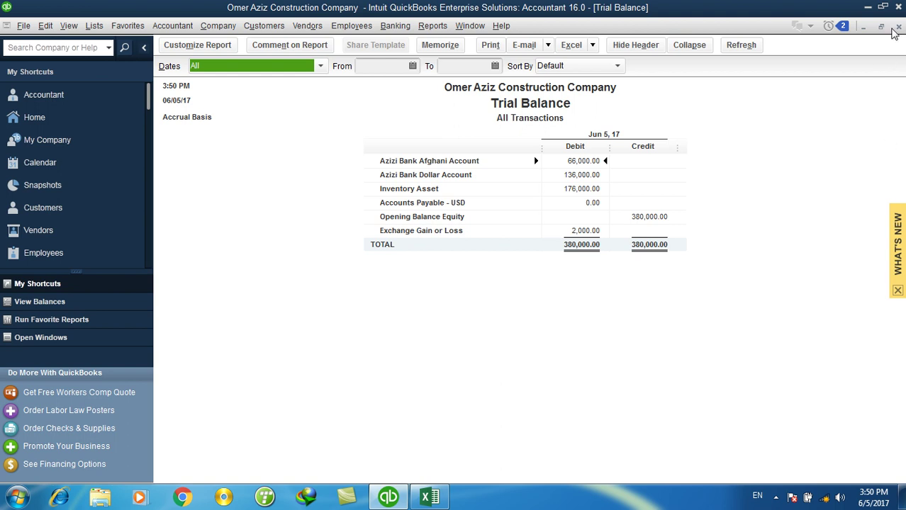
left_click(898, 27)
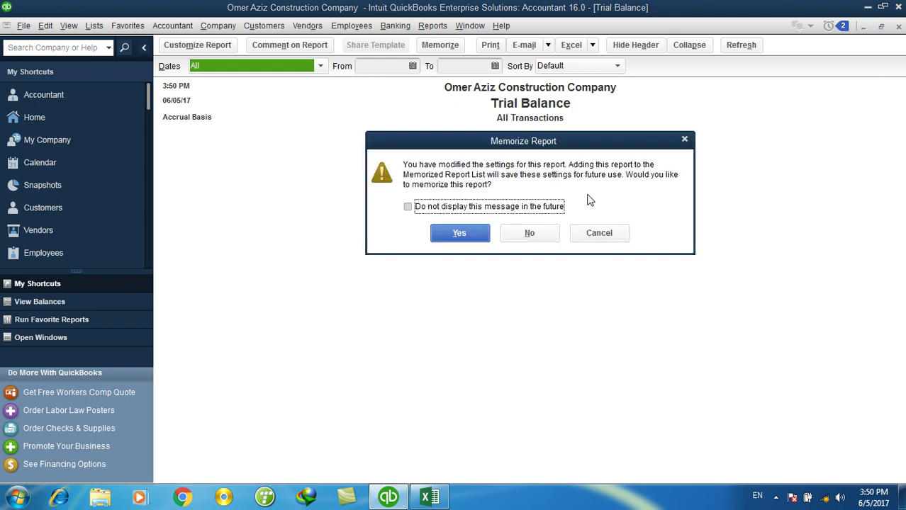
left_click(512, 234)
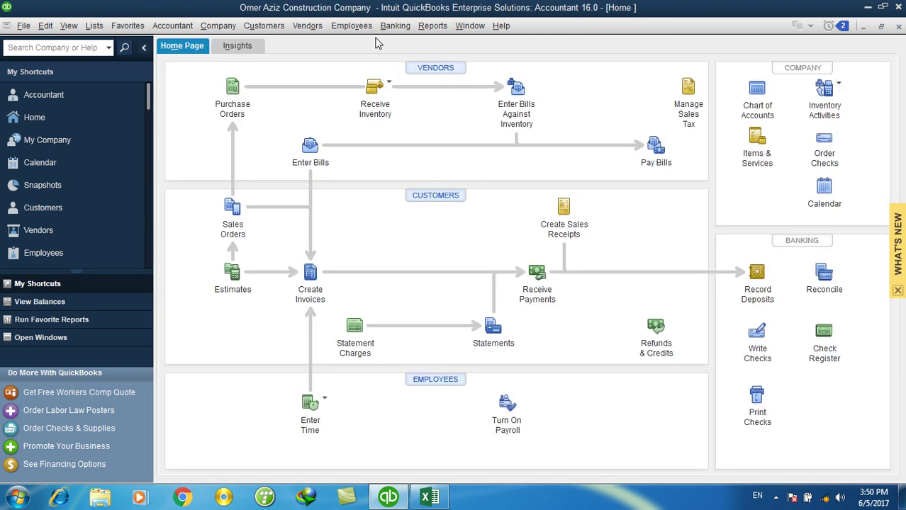
- Start a new purchase order and choose the USD vendor for it
left_click(307, 25)
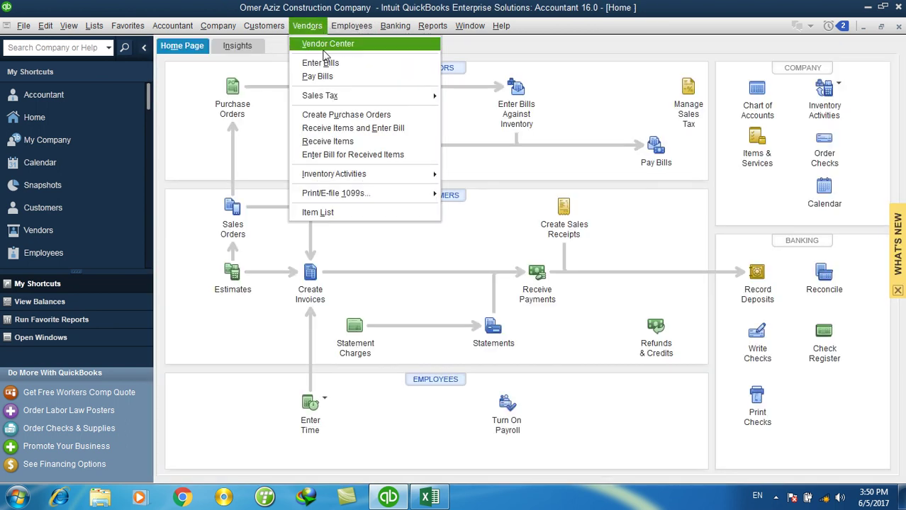
left_click(336, 117)
left_click(315, 113)
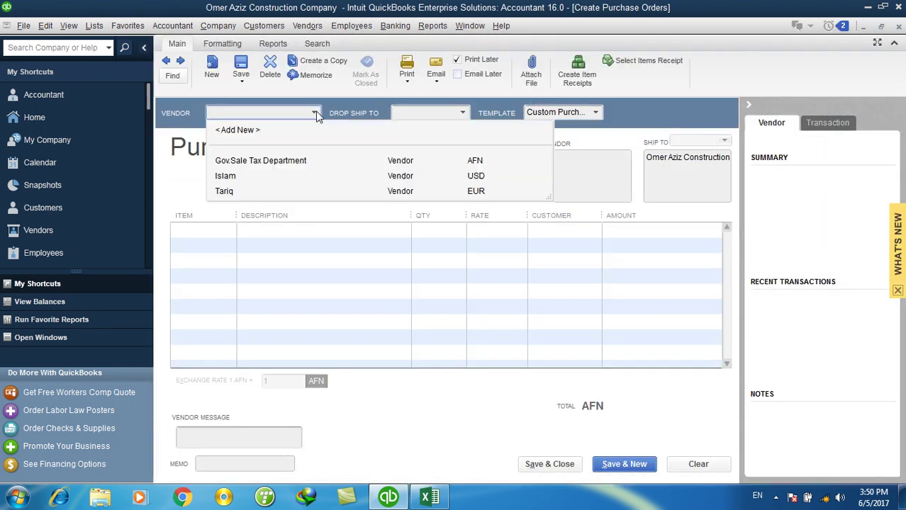
left_click(241, 191)
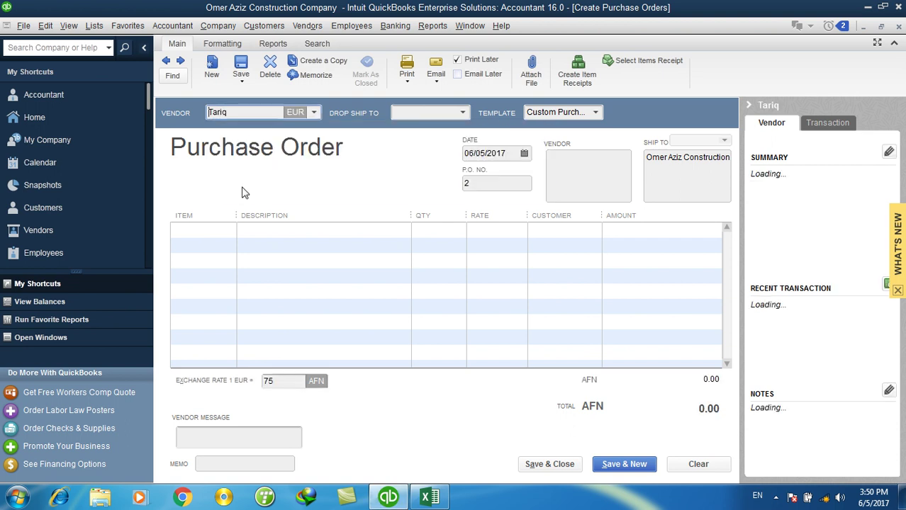
left_click(314, 114)
left_click(234, 170)
- Add Samsung LCD with a quantity of 10 to the purchase order, and save and close it
left_click(233, 231)
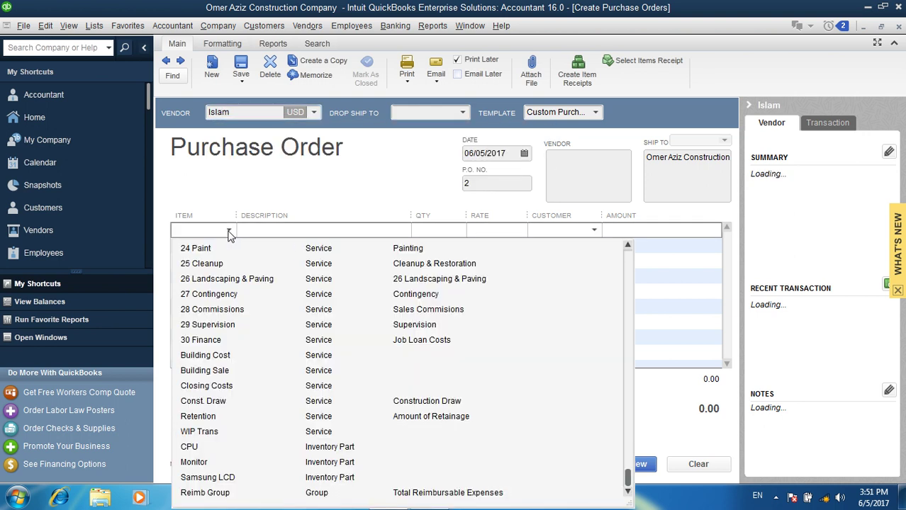
type("s")
left_click(270, 294)
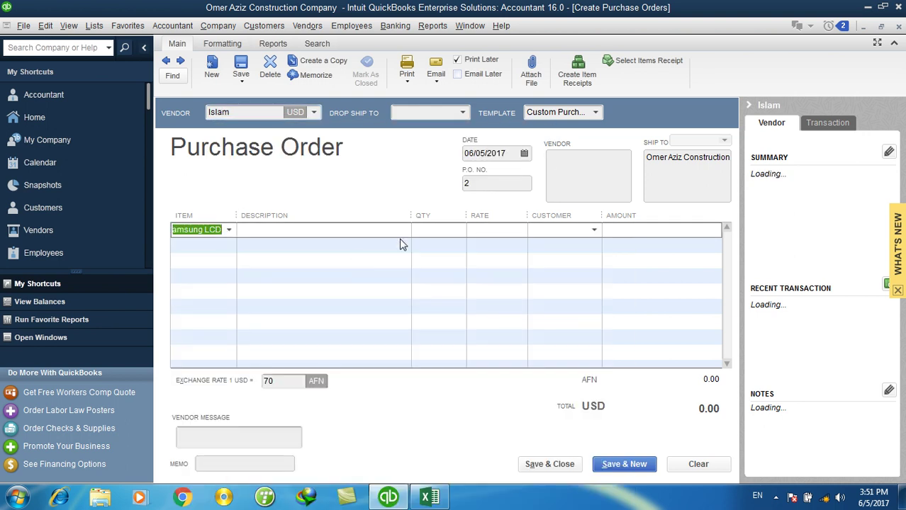
left_click(429, 229)
type("10")
key("Tab")
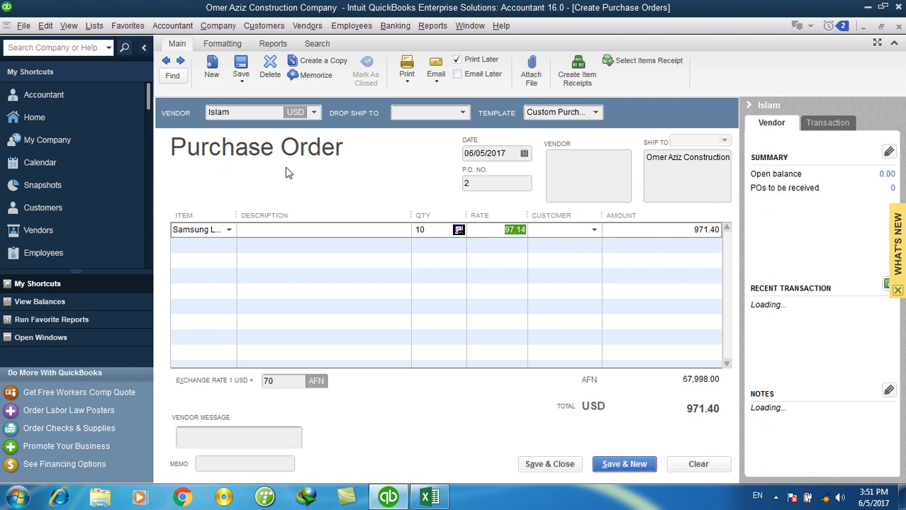
left_click(496, 231)
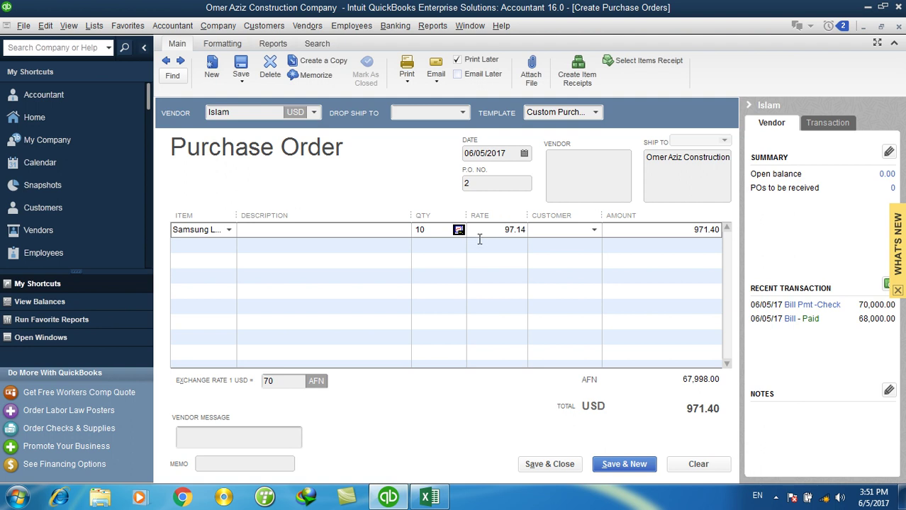
left_click_drag(508, 229, 528, 229)
left_click(564, 235)
left_click(549, 465)
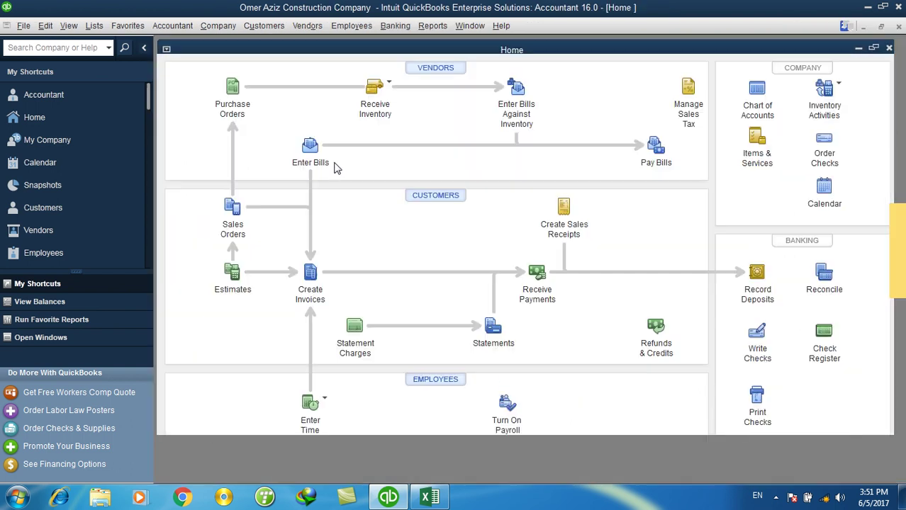
- Receive the Samsung LCD items with a bill from the USD vendor against purchase order 2, and save and close the bill
left_click(307, 26)
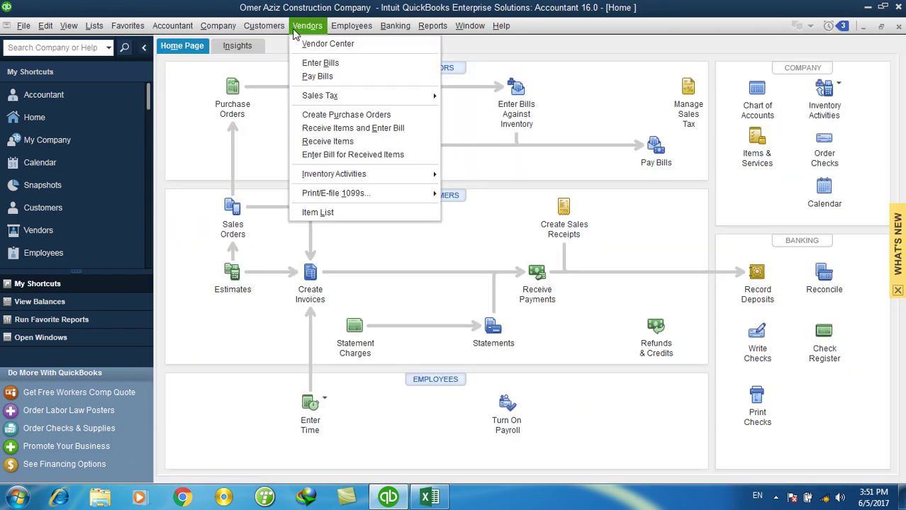
left_click(345, 128)
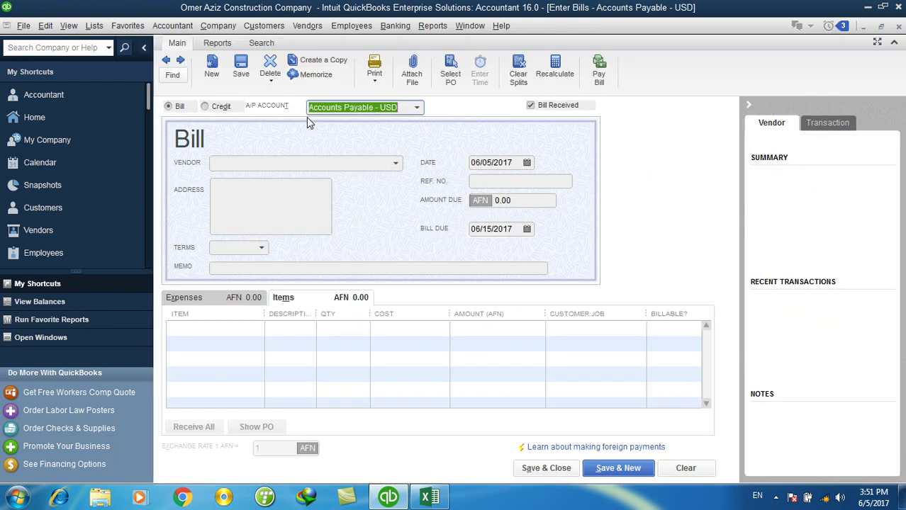
left_click(418, 108)
left_click(418, 108)
left_click(392, 163)
left_click(263, 234)
left_click(429, 174)
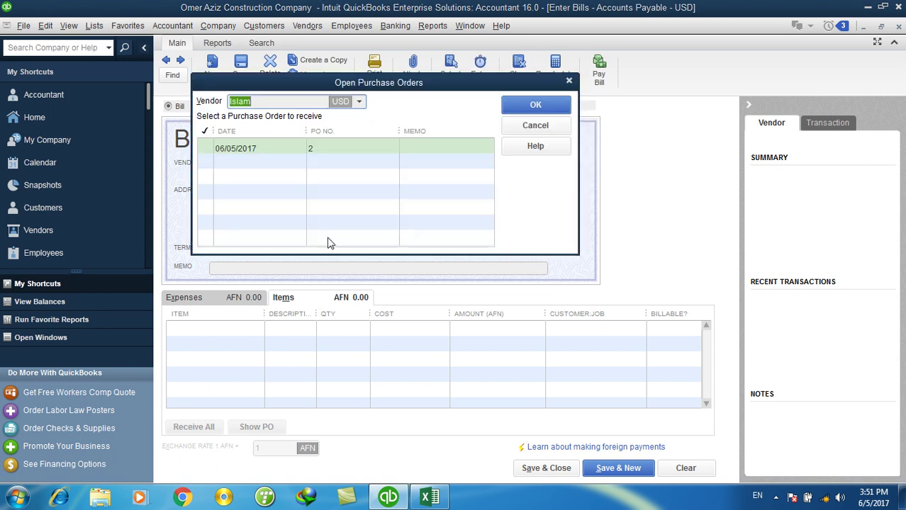
left_click(219, 150)
left_click(537, 106)
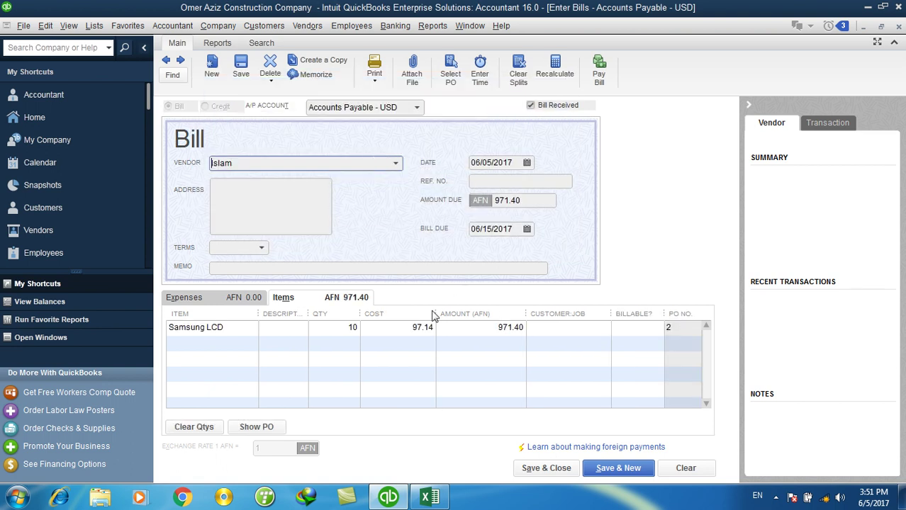
left_click(546, 468)
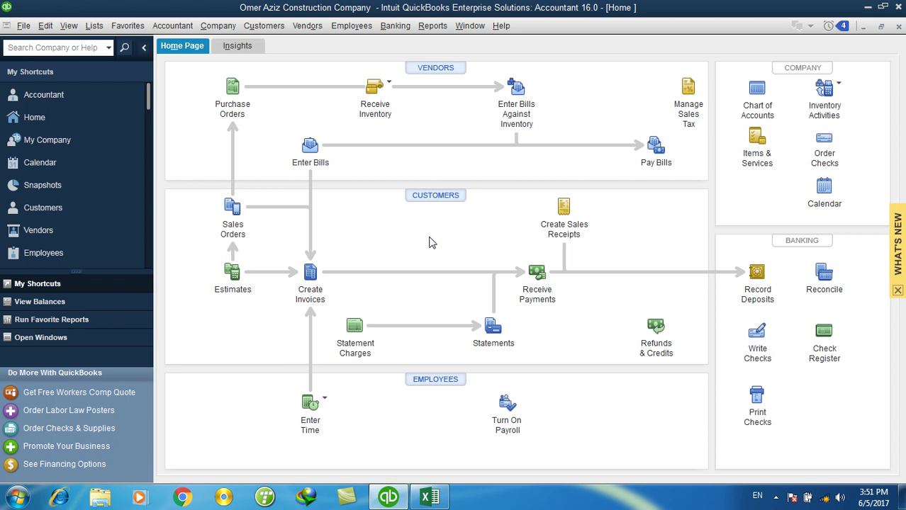
- Set the US Dollar exchange rate for 06/05/2017 to 68 in the Currency List, save it and close the list
left_click(317, 27)
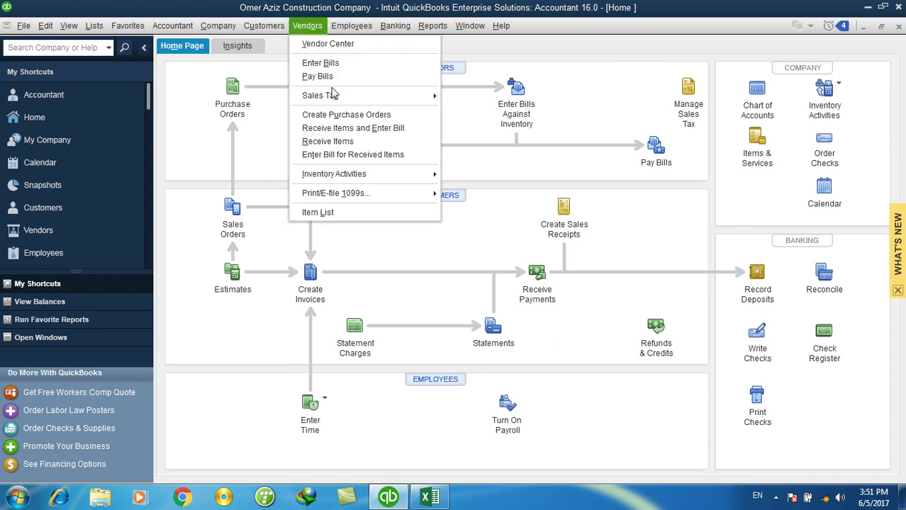
mouse_move(113, 29)
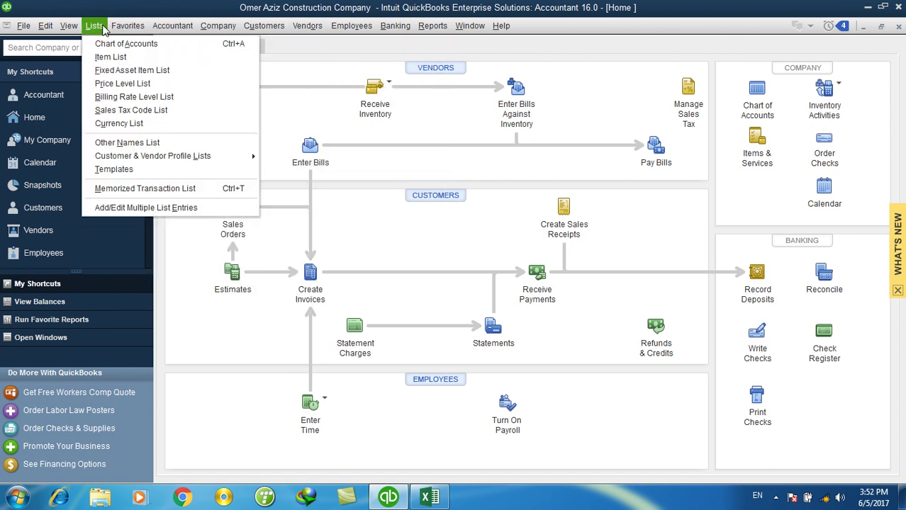
mouse_move(214, 28)
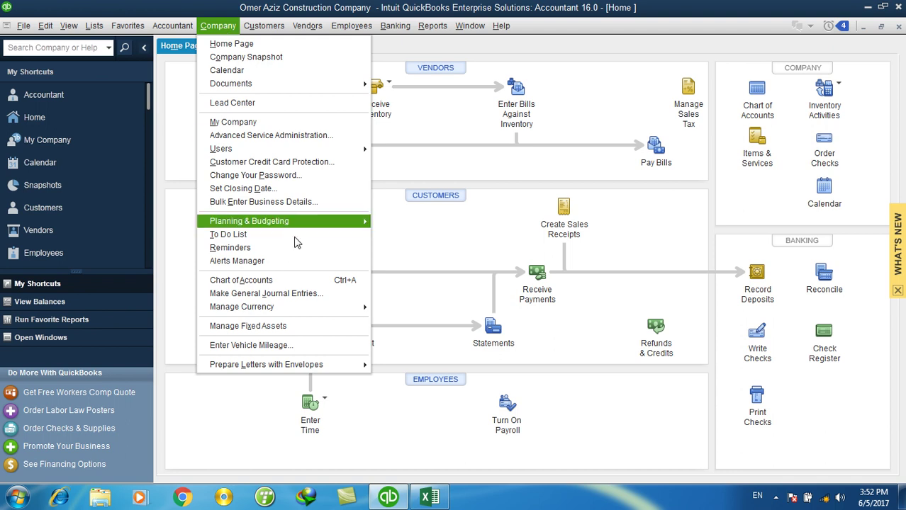
mouse_move(346, 311)
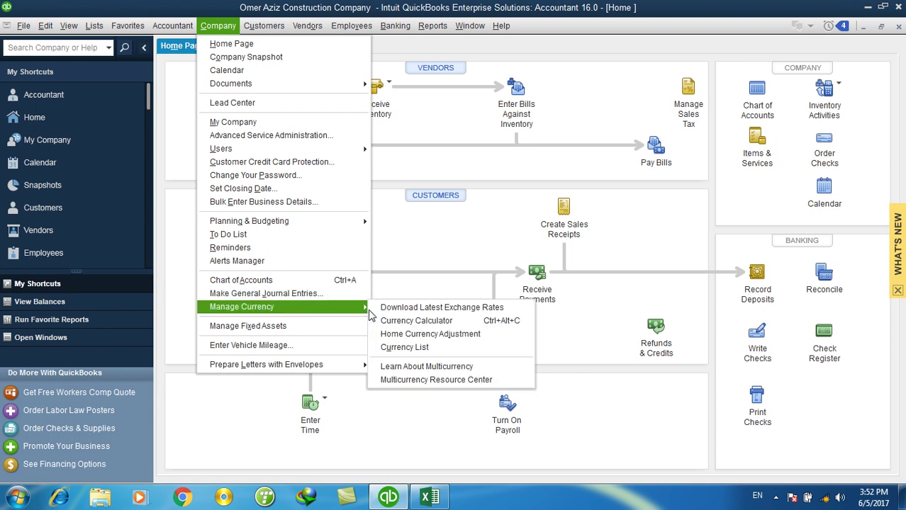
left_click(423, 348)
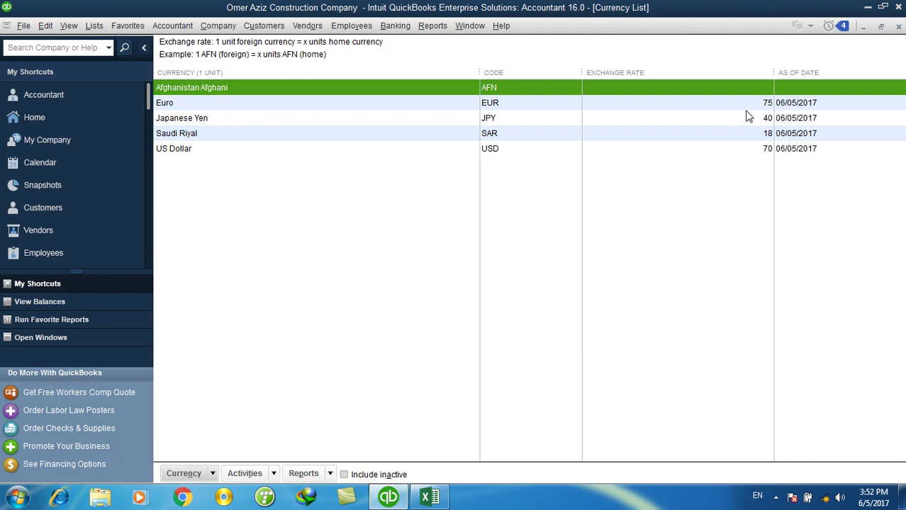
double_click(741, 150)
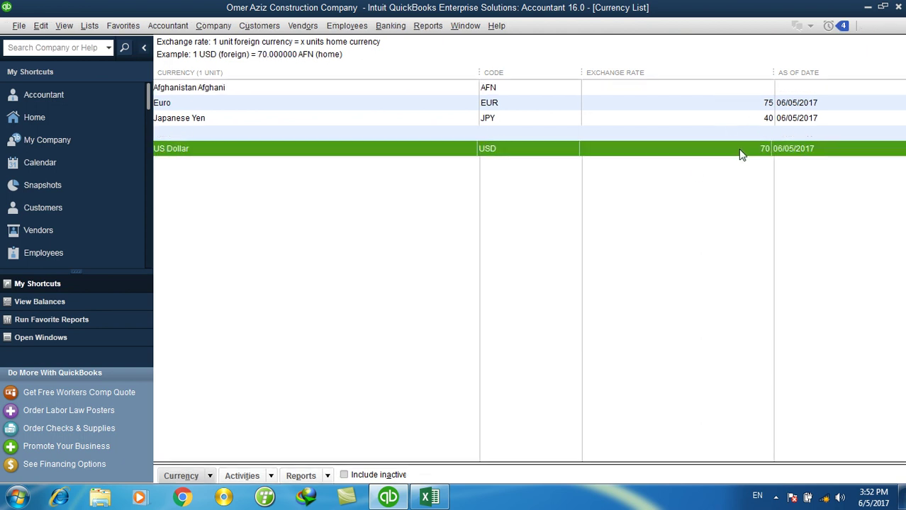
left_click(750, 178)
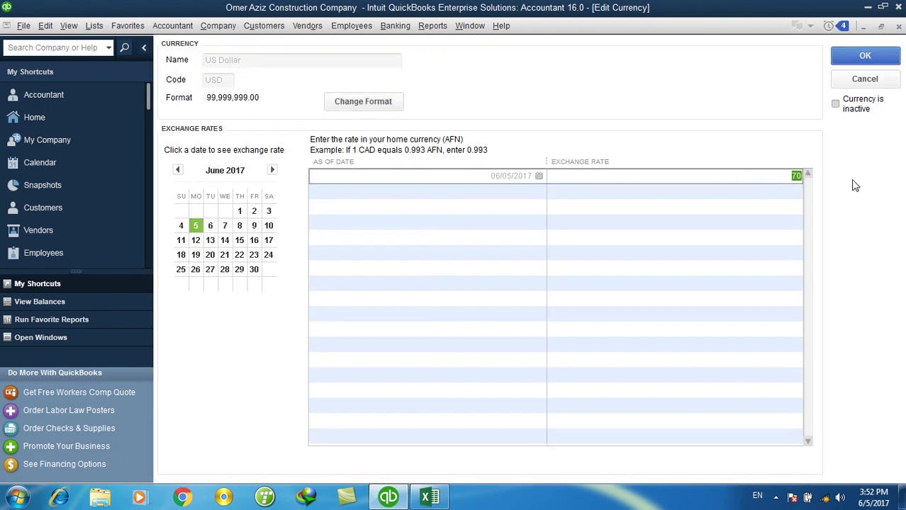
type("68")
left_click(538, 194)
left_click(863, 55)
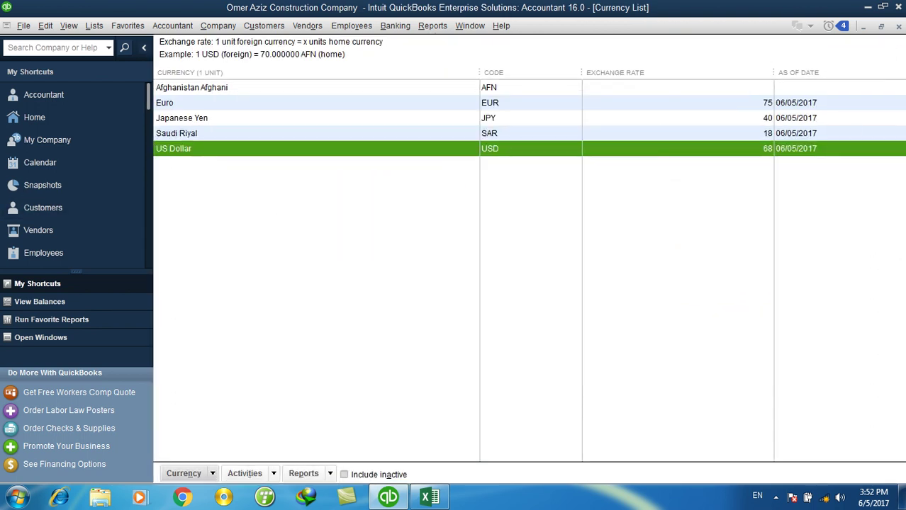
left_click(898, 27)
- Pay the USD vendor's outstanding bill from Accounts Payable - USD by check from the Azizi Bank Afghani Account, and finish the payment summary
left_click(361, 28)
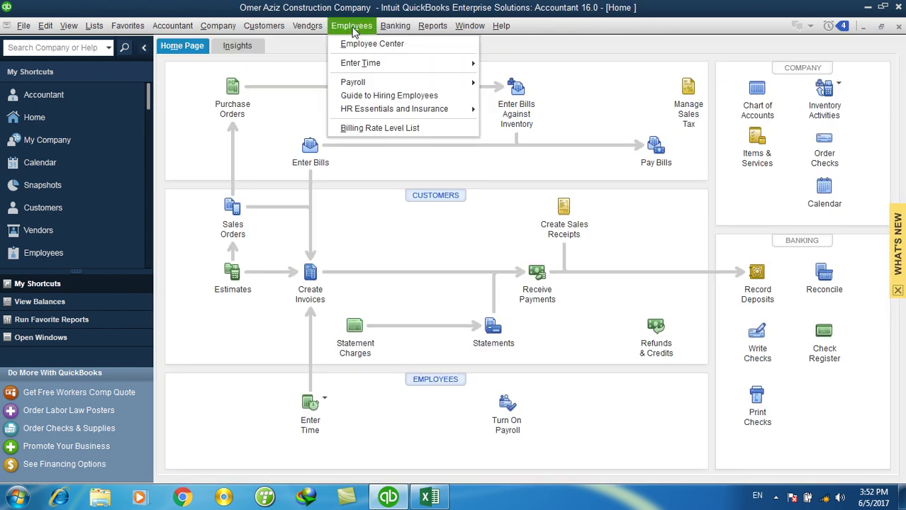
mouse_move(316, 27)
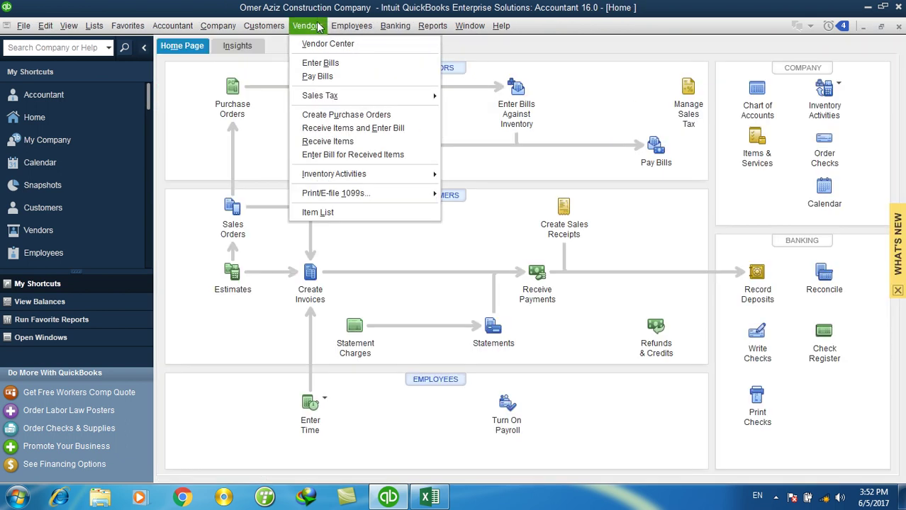
left_click(317, 76)
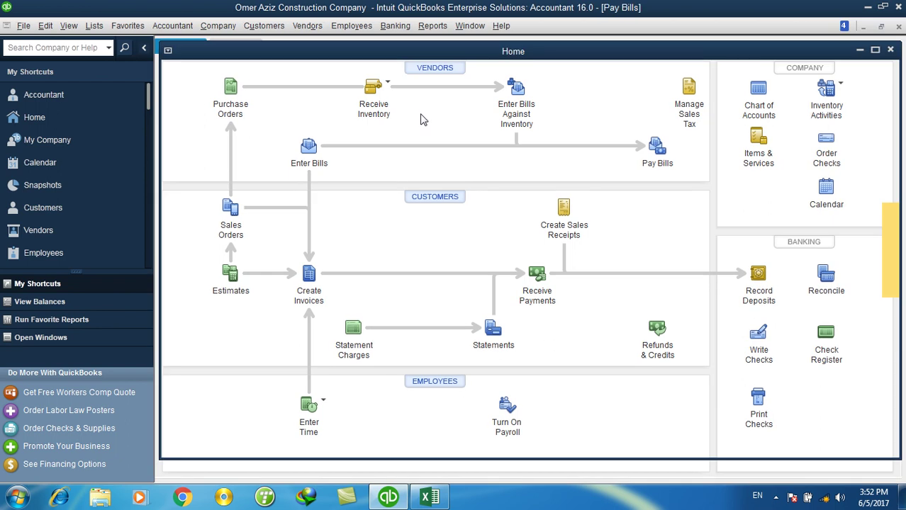
left_click(531, 59)
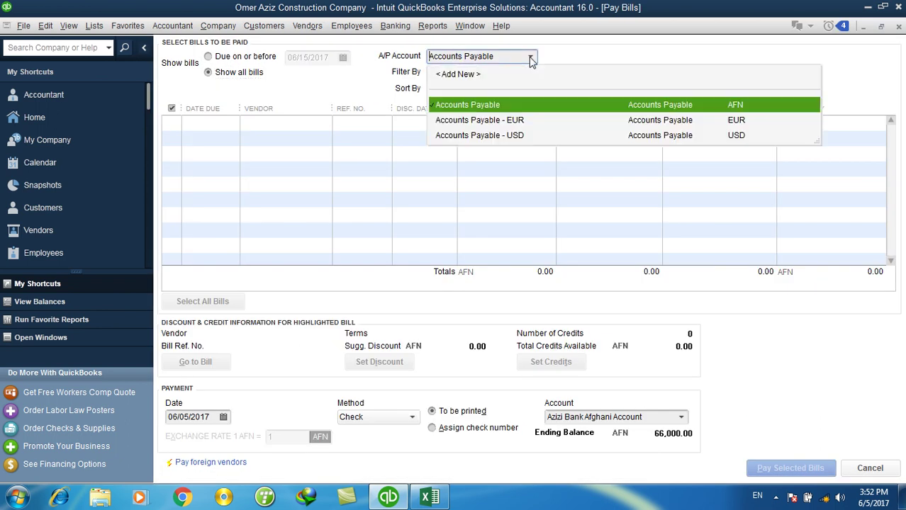
left_click(483, 135)
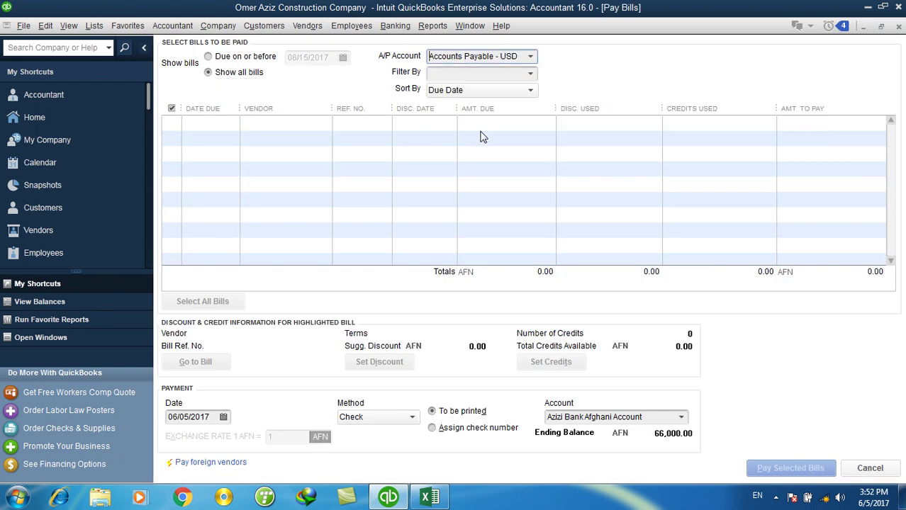
left_click(170, 123)
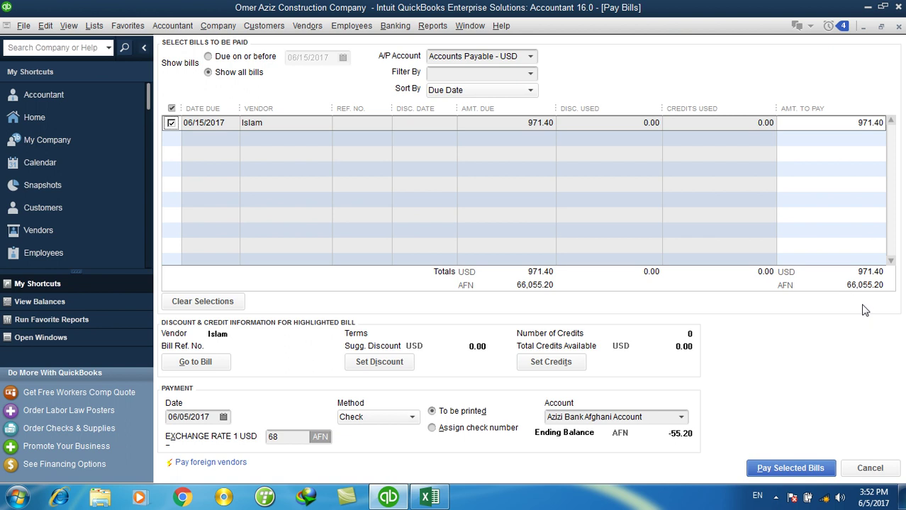
left_click(773, 468)
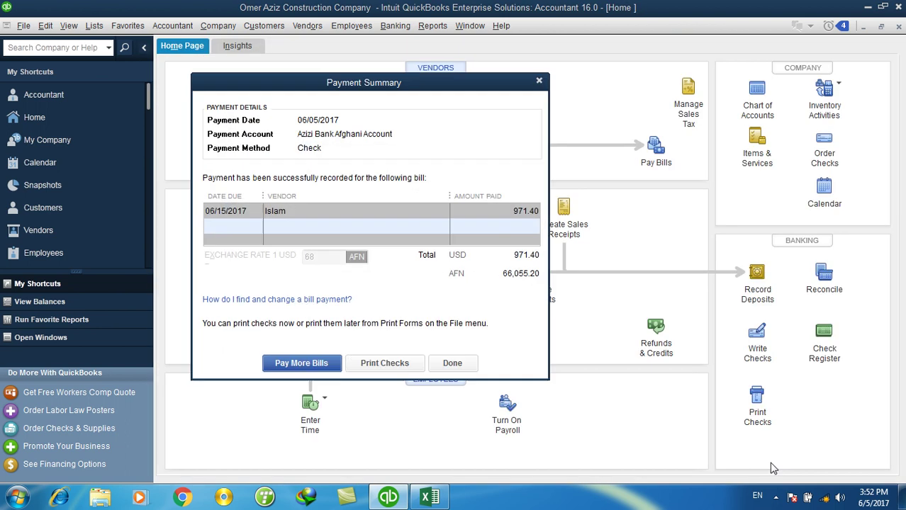
left_click(451, 363)
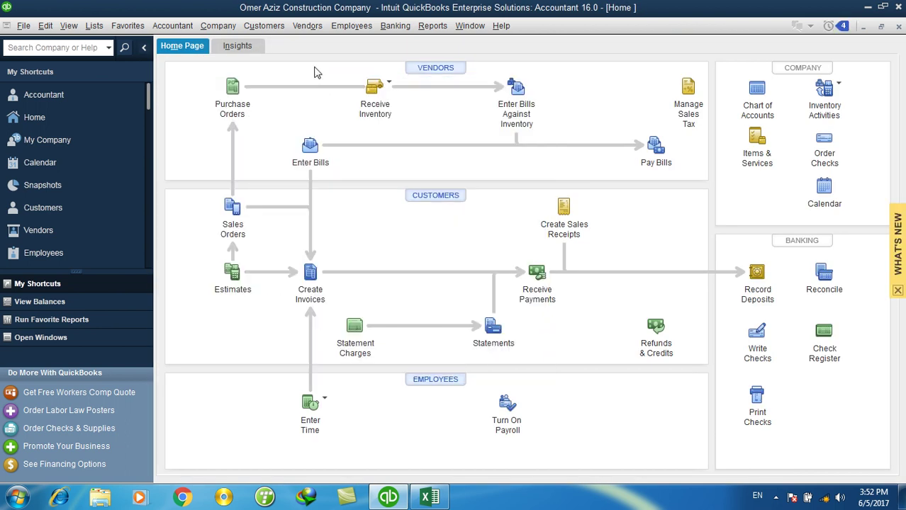
- Open the Trial Balance for all dates and review the transactions behind the Azizi Bank Afghani Account balance
left_click(433, 25)
mouse_move(516, 277)
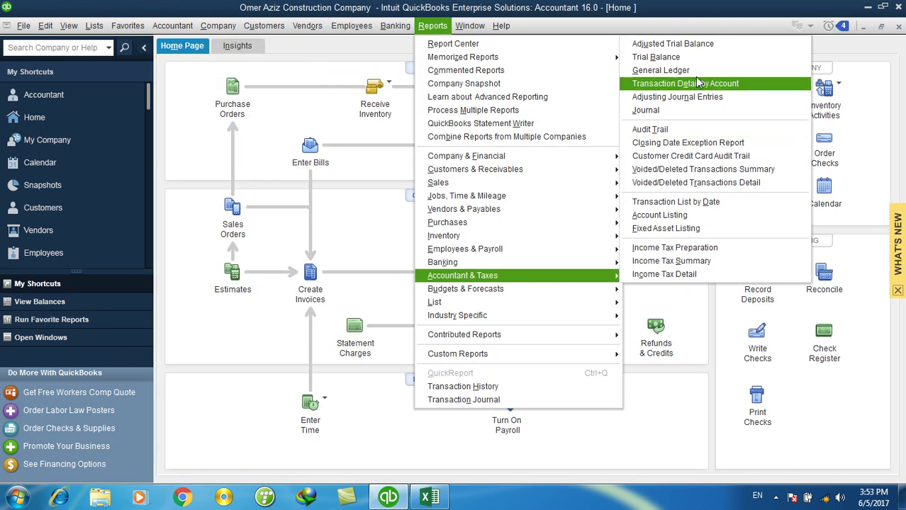
left_click(656, 57)
type("a")
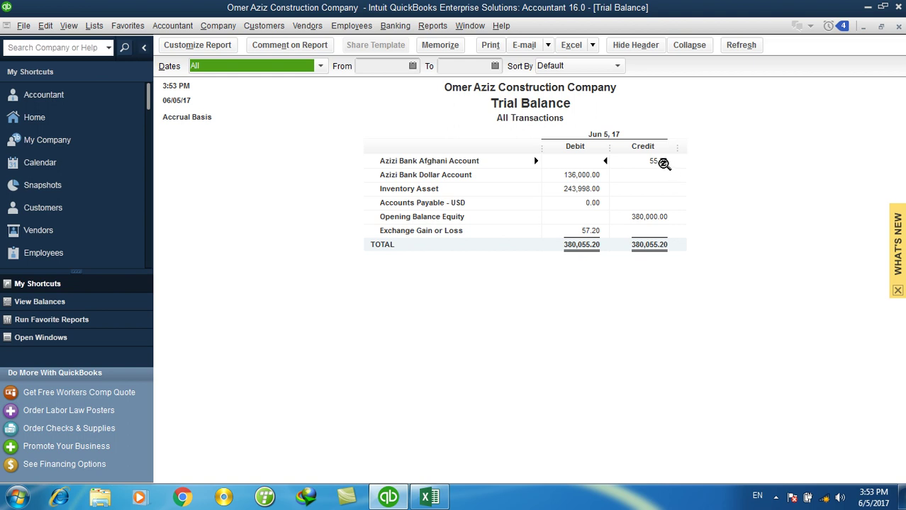
double_click(665, 164)
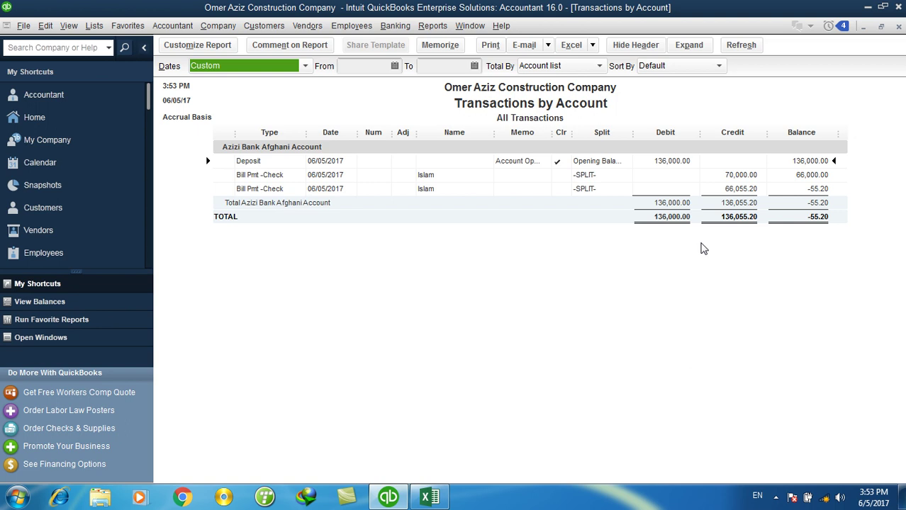
left_click(899, 26)
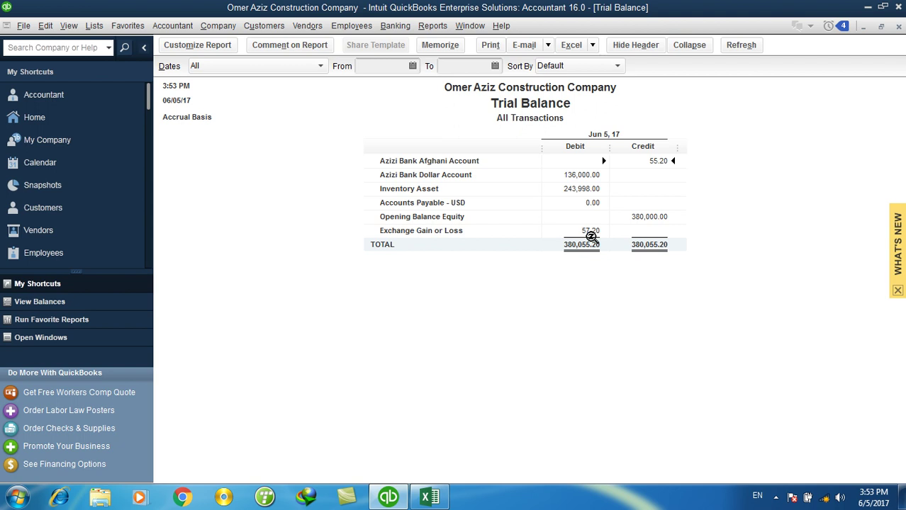
- Review the Exchange Gain or Loss transactions, and close the Trial Balance without memorizing it, suppressing that prompt in future
left_click(591, 236)
left_click(670, 162)
double_click(588, 233)
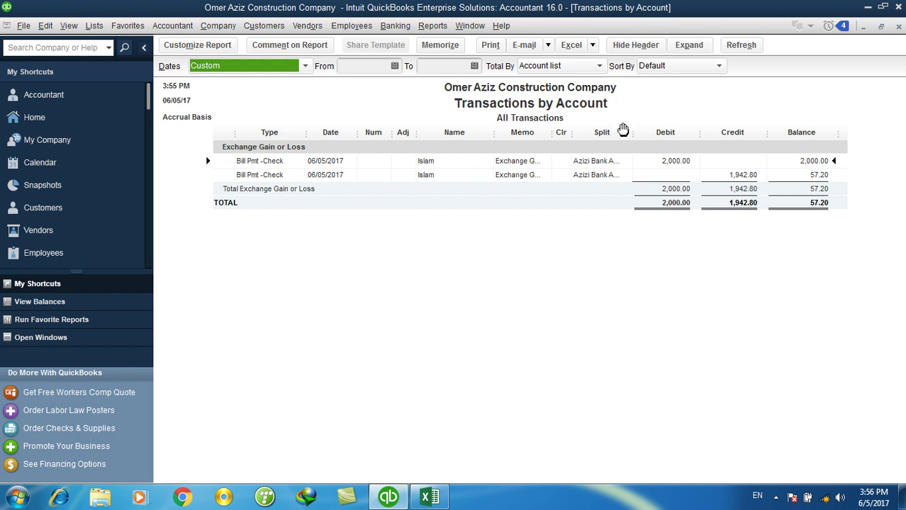
left_click(899, 26)
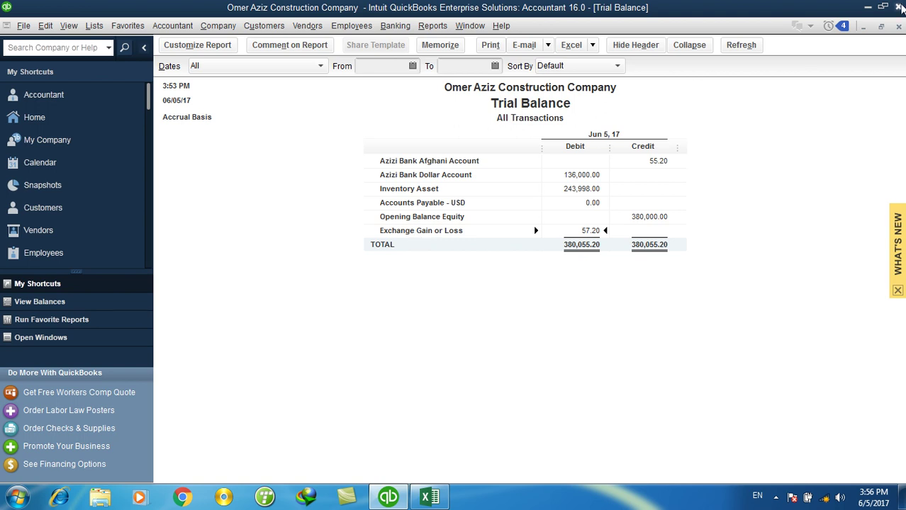
left_click(898, 27)
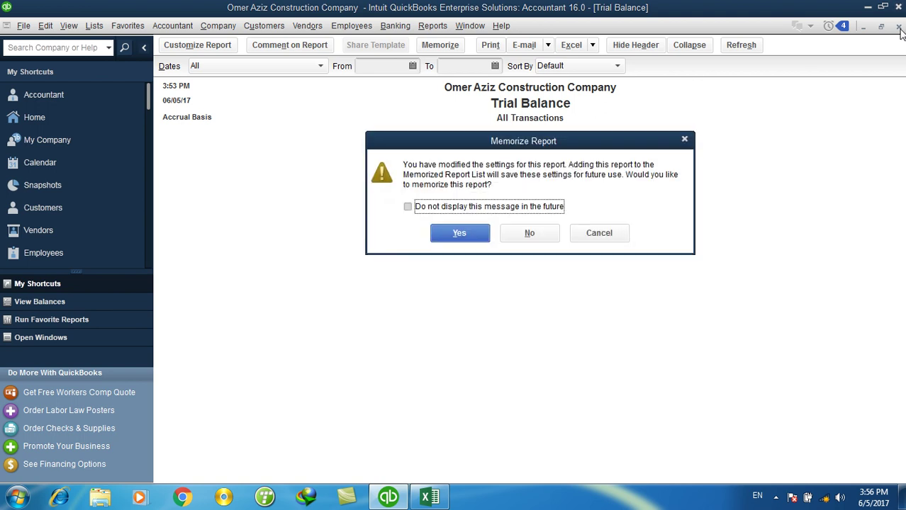
left_click(509, 207)
left_click(528, 232)
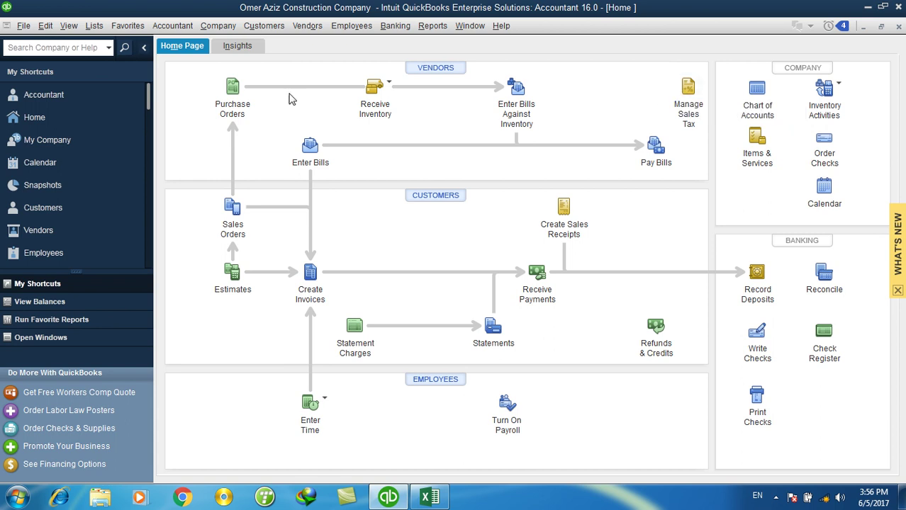
- Start a new invoice and choose the USD customer for it
left_click(257, 28)
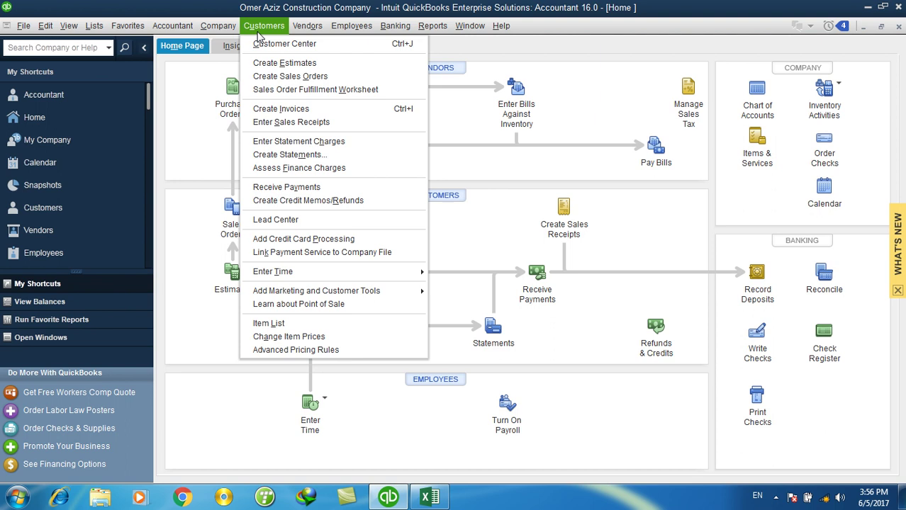
left_click(275, 108)
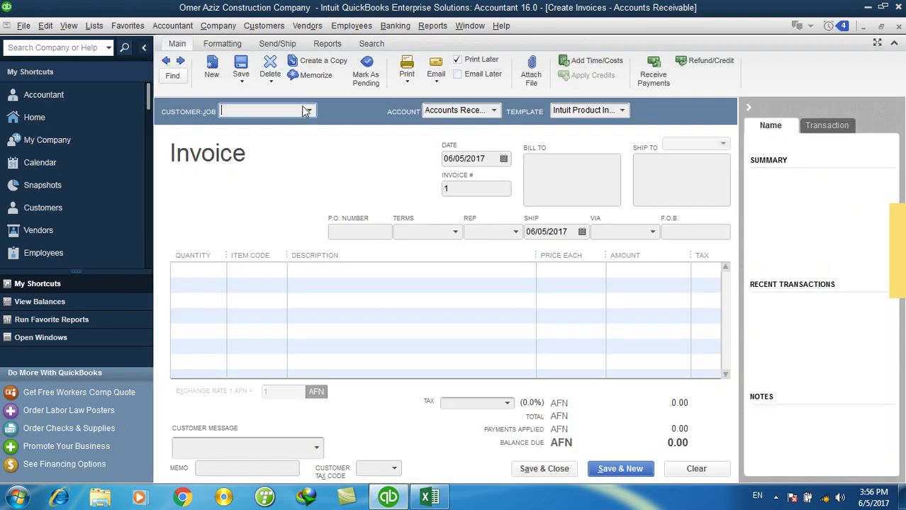
left_click(309, 111)
left_click(255, 161)
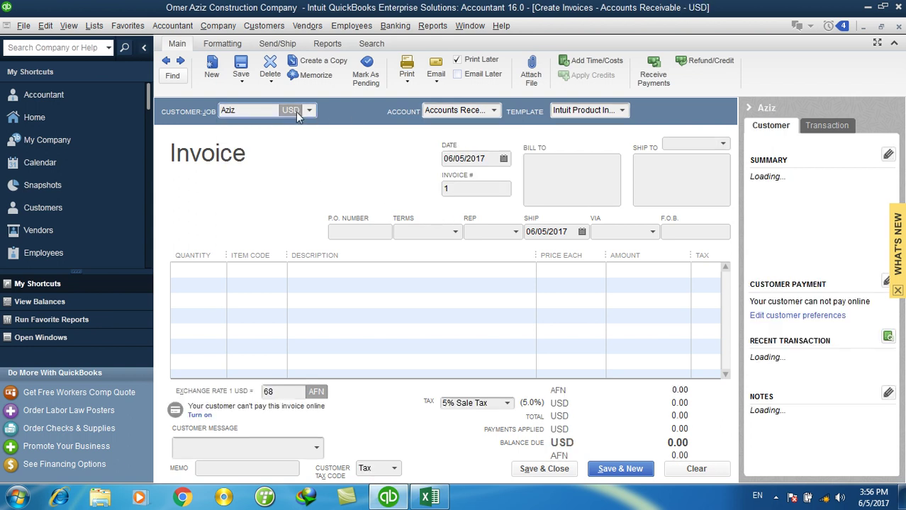
- Add Samsung LCD with a quantity of 20 to the invoice, declining to sort the item lines
left_click(261, 256)
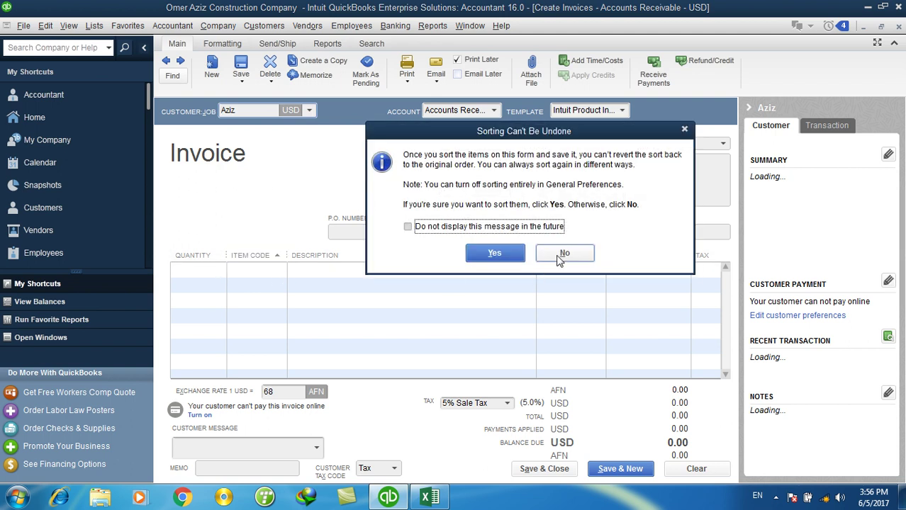
left_click(562, 248)
left_click(281, 271)
left_click(281, 270)
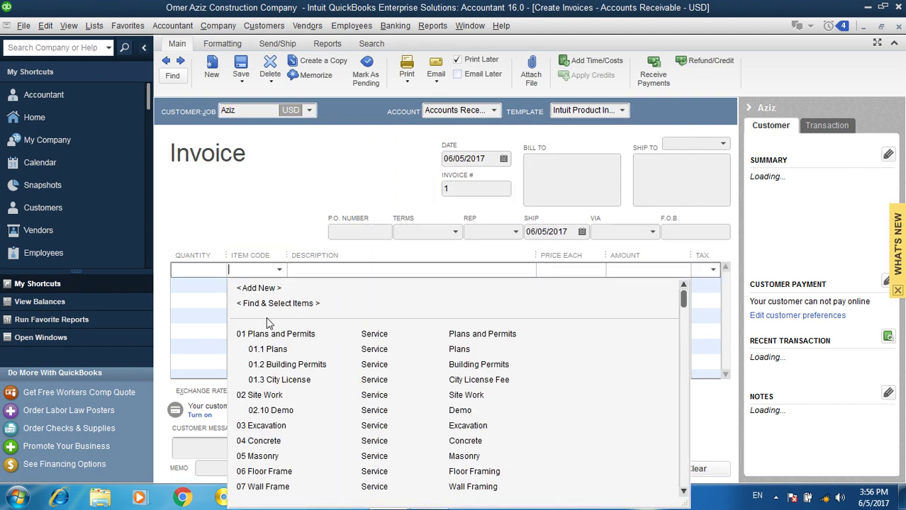
scroll(281, 334, "down", 5)
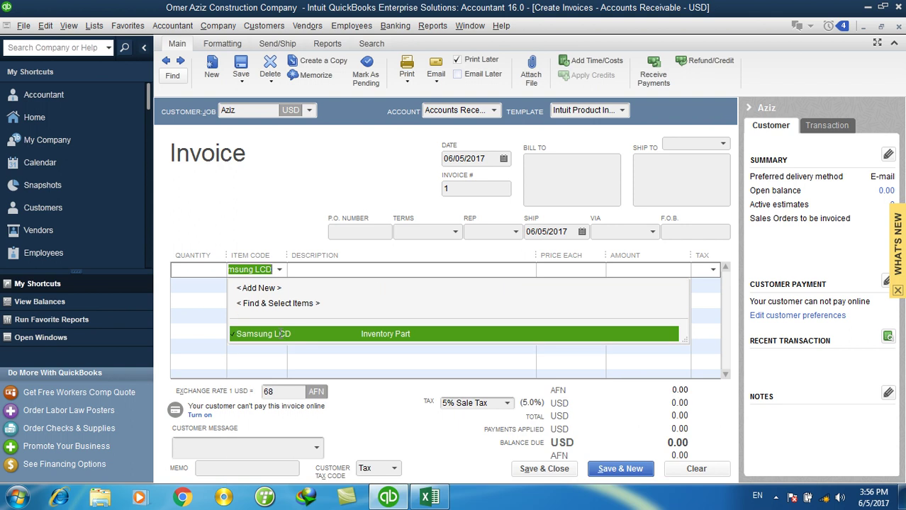
left_click(283, 330)
left_click(193, 269)
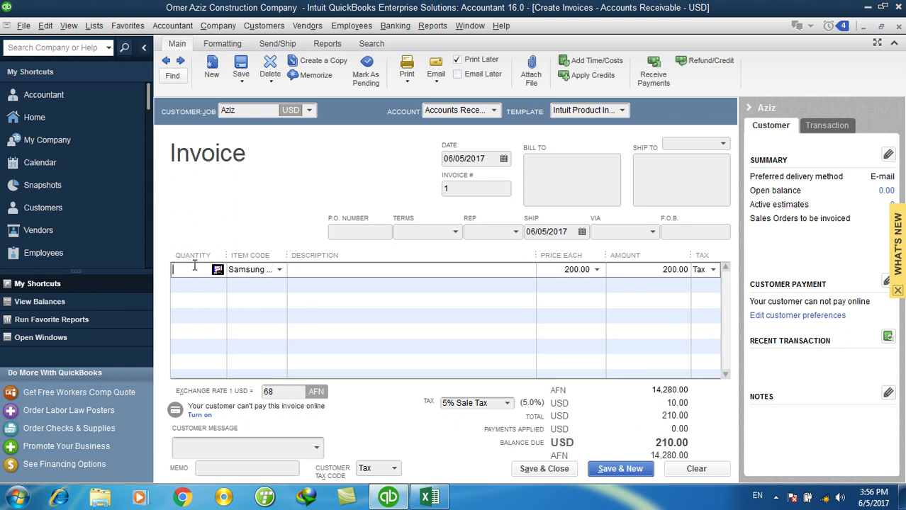
type("20")
key("Tab")
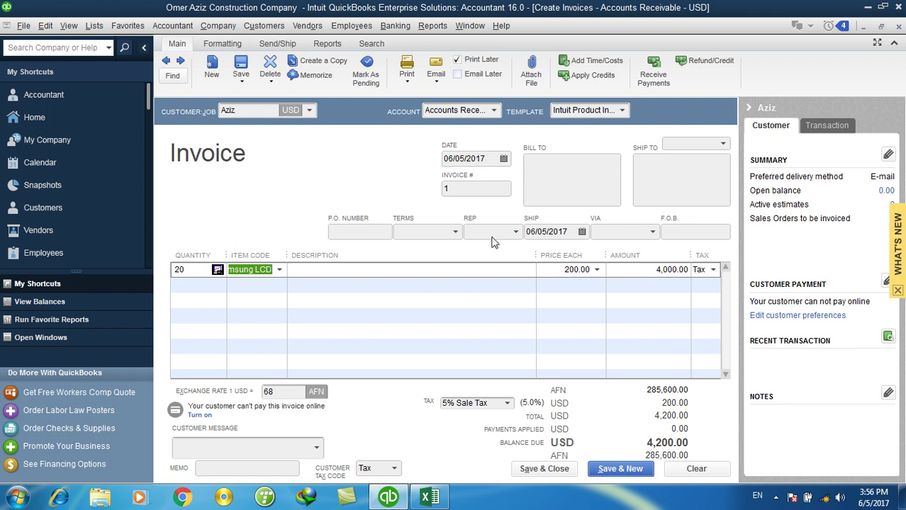
- Check the Samsung LCD sales price in the Item List, and close the list
left_click(95, 27)
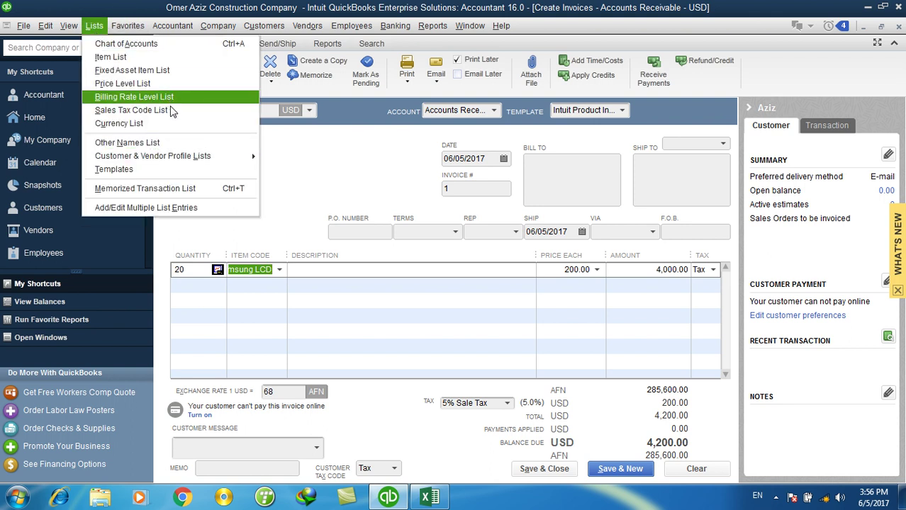
left_click(110, 56)
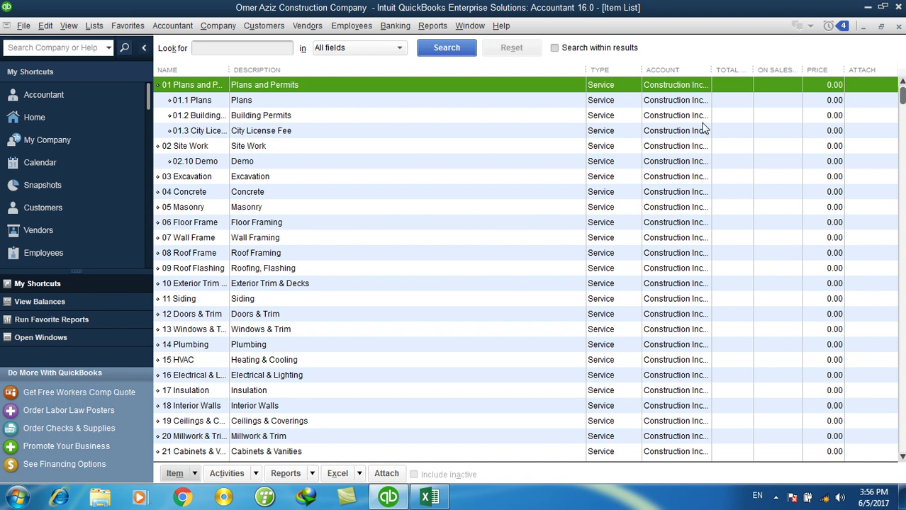
key("s")
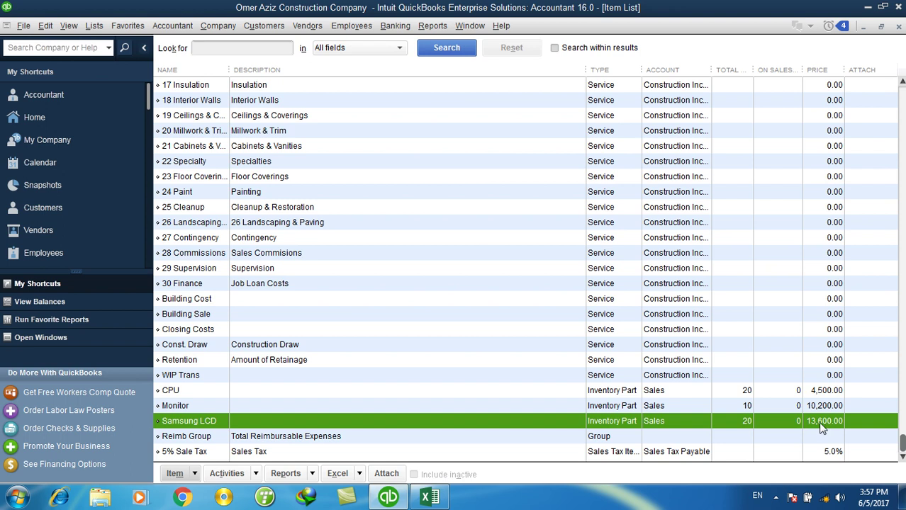
left_click(899, 27)
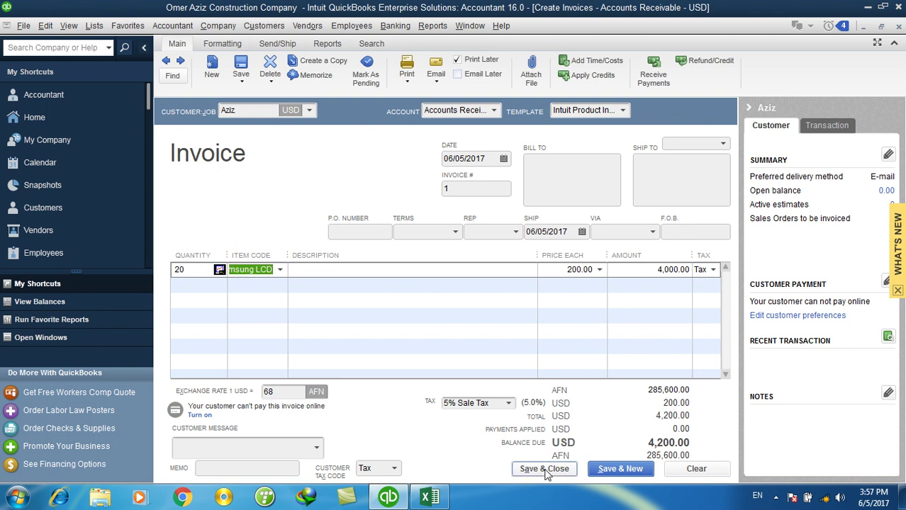
- Keep 5% Sale Tax as the invoice's tax item and set the Samsung LCD line to Non-Taxable Sales
left_click(509, 404)
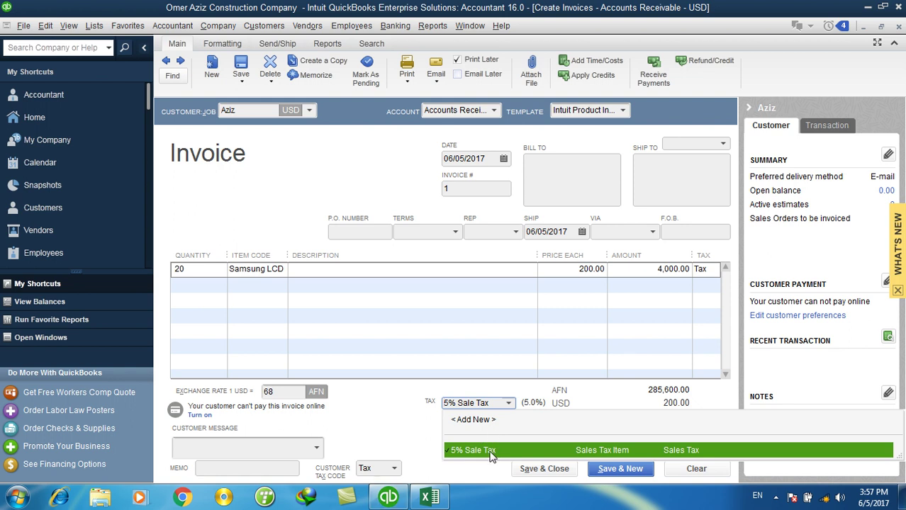
left_click(493, 453)
left_click(706, 275)
left_click(714, 270)
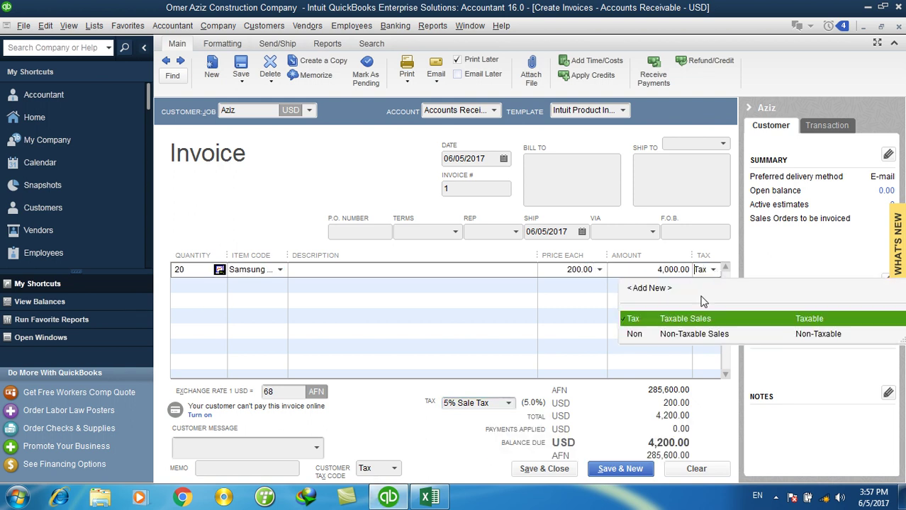
left_click(680, 331)
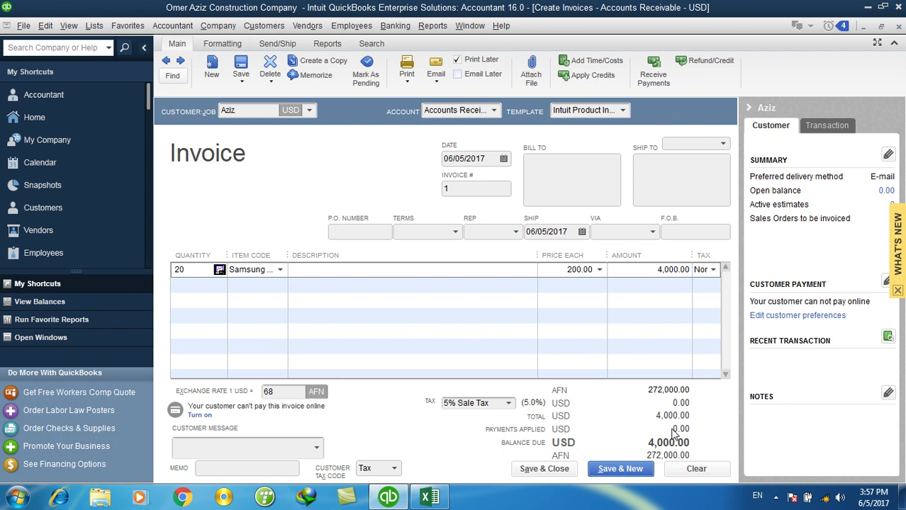
- Open Calculator, multiply 4000 by 68 to check the invoice's home currency amount, and close it
key("super+r")
type("calc")
key("Return")
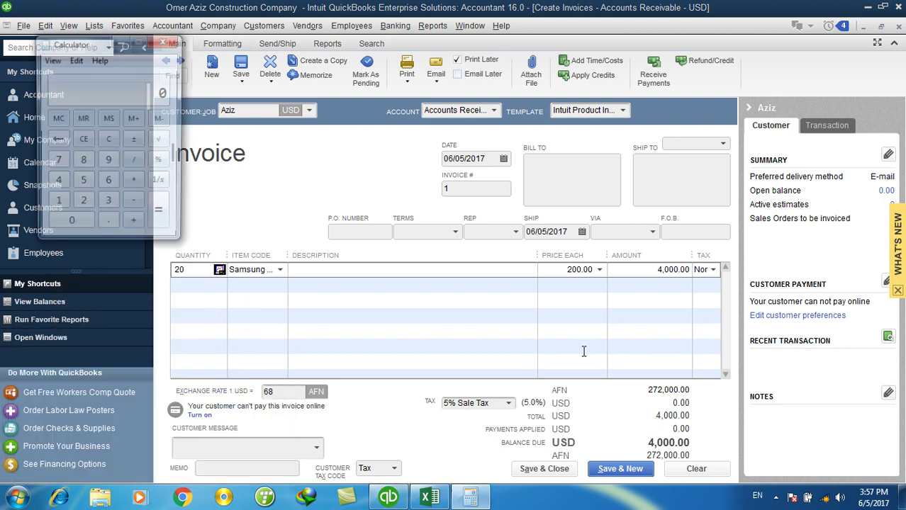
left_click(56, 182)
double_click(69, 225)
left_click(69, 226)
left_click(135, 183)
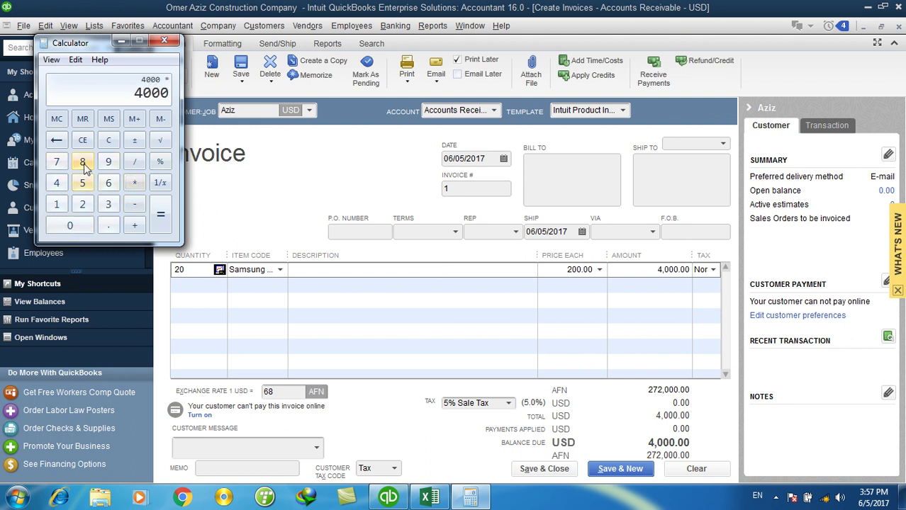
left_click(108, 183)
left_click(82, 162)
left_click(160, 214)
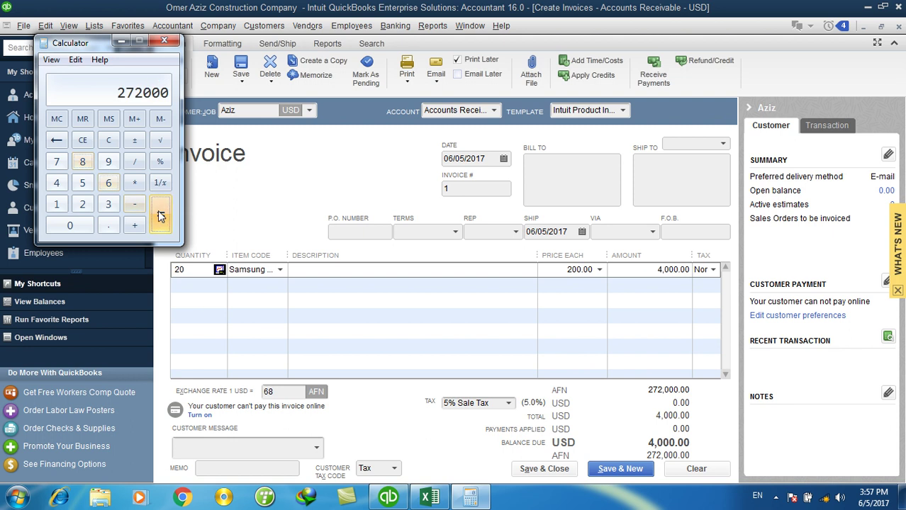
left_click(164, 40)
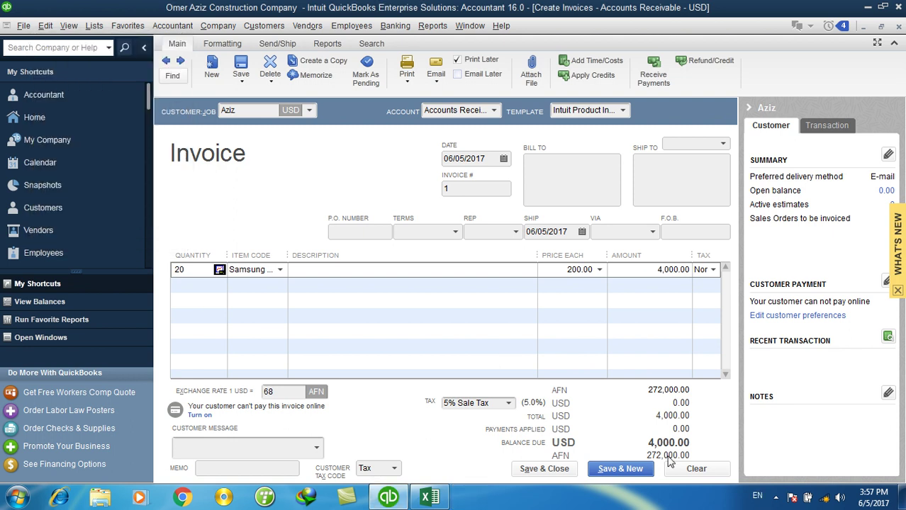
- Try exchange rates of 67 and 65 AFN per USD on the invoice to compare the home currency totals
left_click(550, 469)
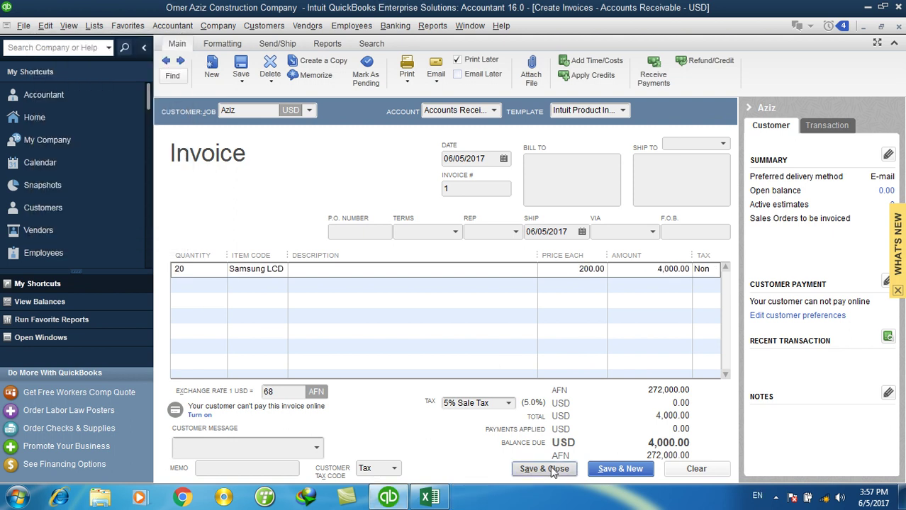
left_click(282, 394)
left_click_drag(295, 391, 266, 392)
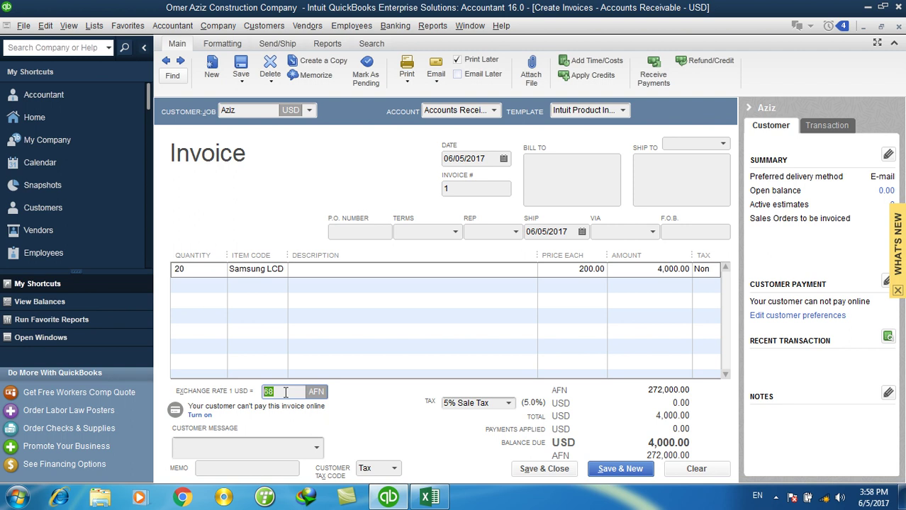
type("67")
left_click(604, 357)
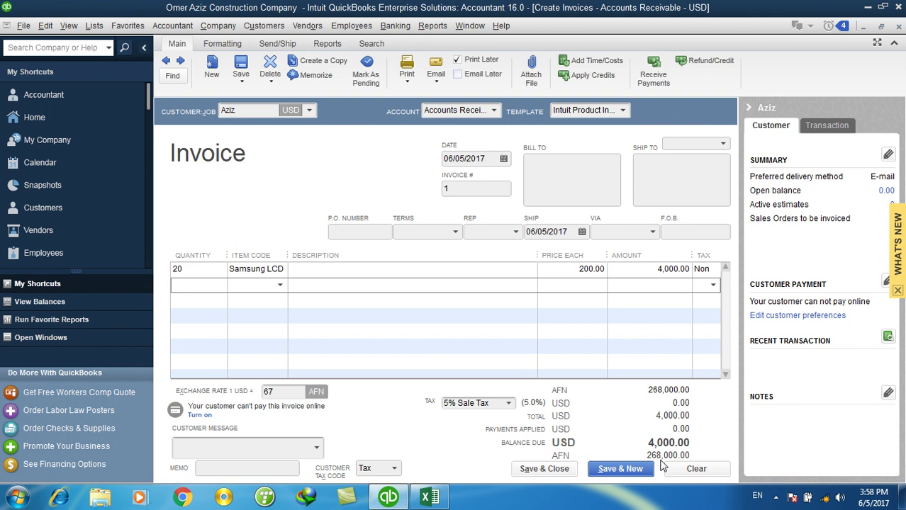
left_click(284, 391)
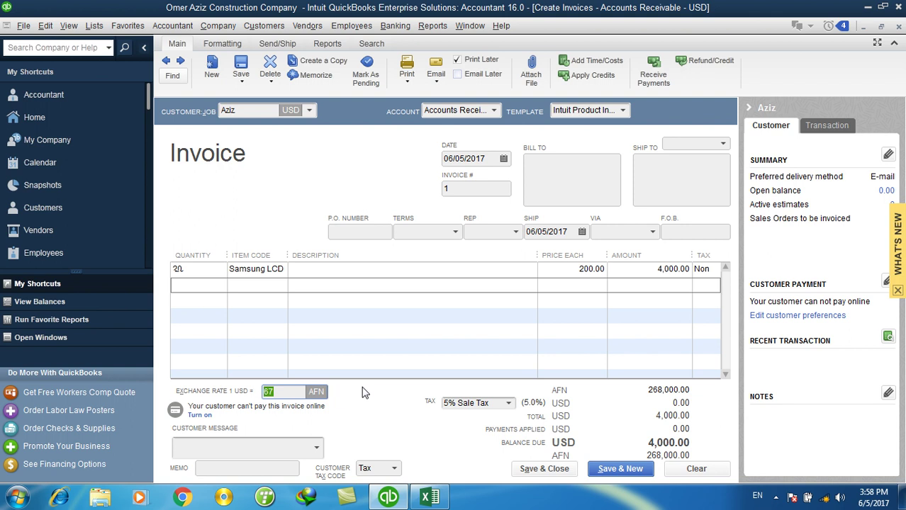
type("65")
key("Tab")
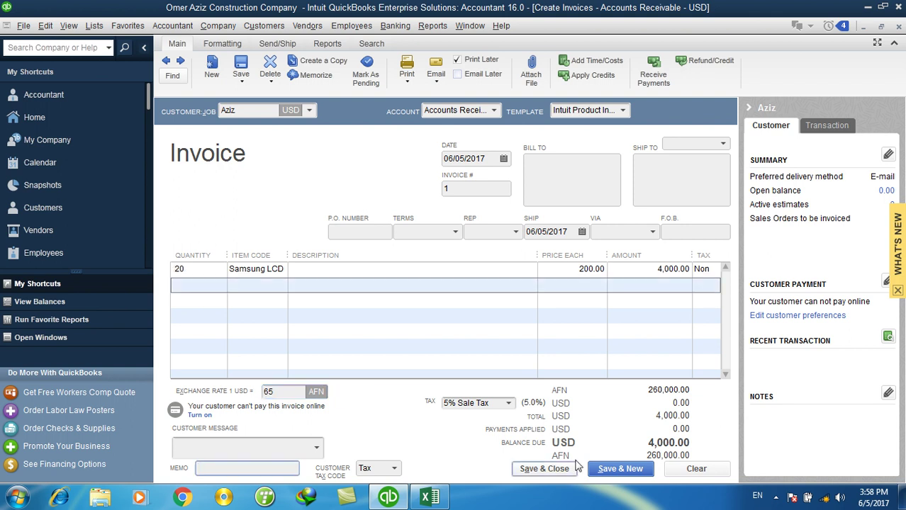
- Try an exchange rate of 70 AFN per USD on the invoice
left_click(282, 392)
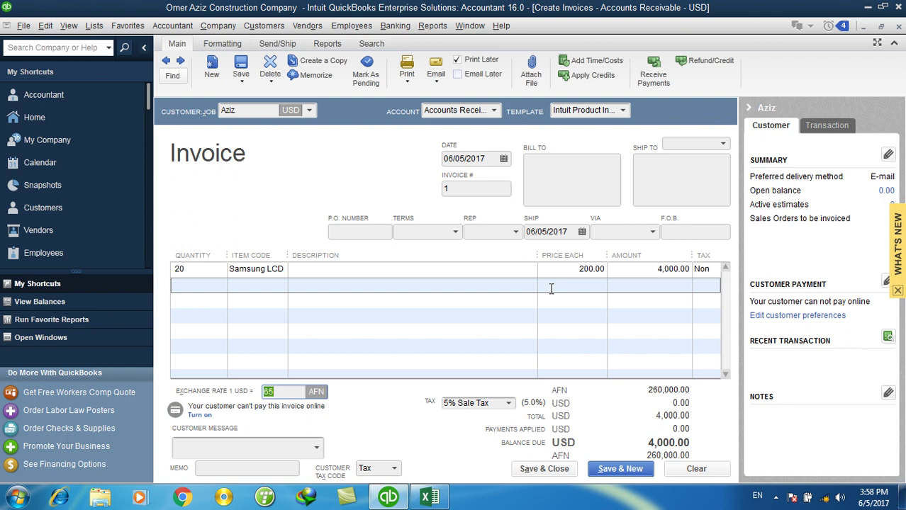
left_click(563, 270)
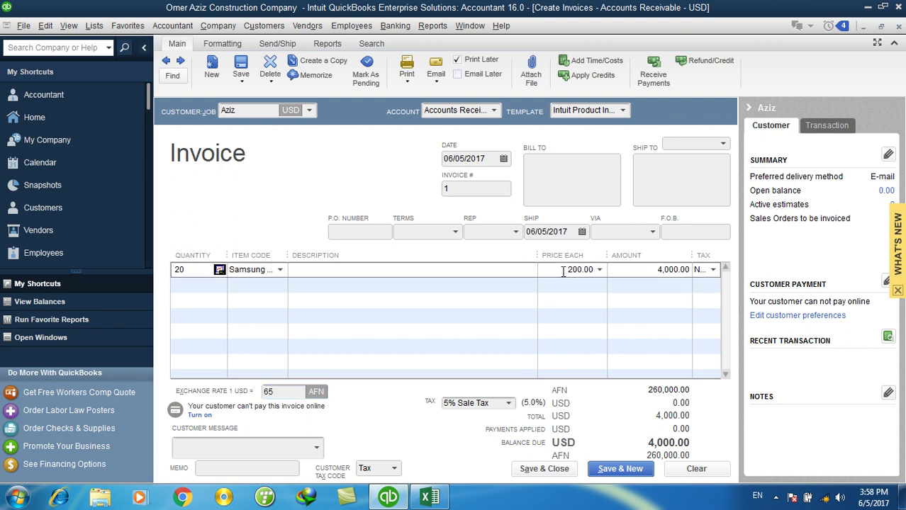
left_click(277, 394)
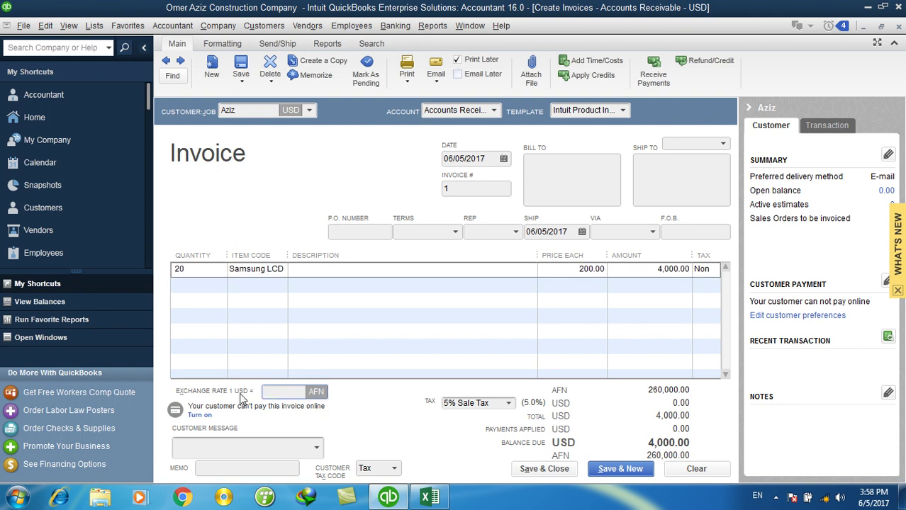
type("70")
key("Tab")
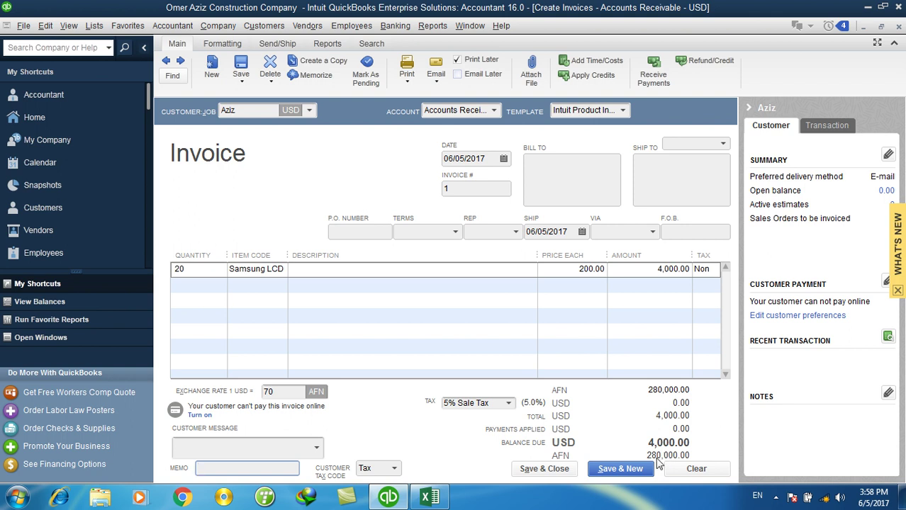
- Set the invoice's exchange rate back to 68, and save and close the invoice
left_click(285, 395)
type("68")
key("Tab")
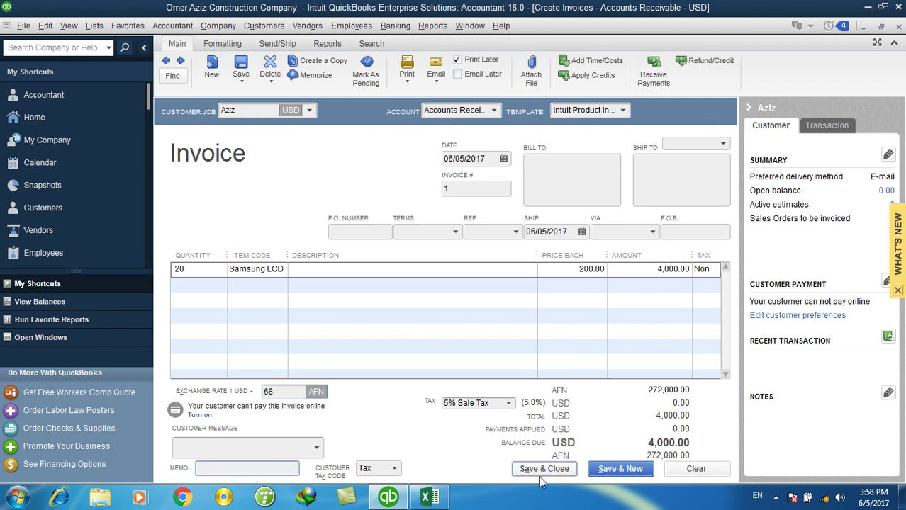
left_click(276, 395)
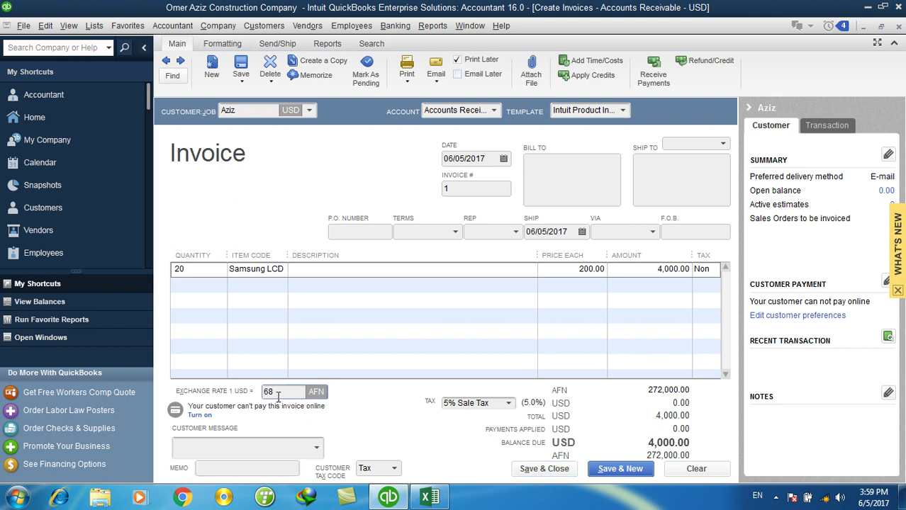
left_click(517, 469)
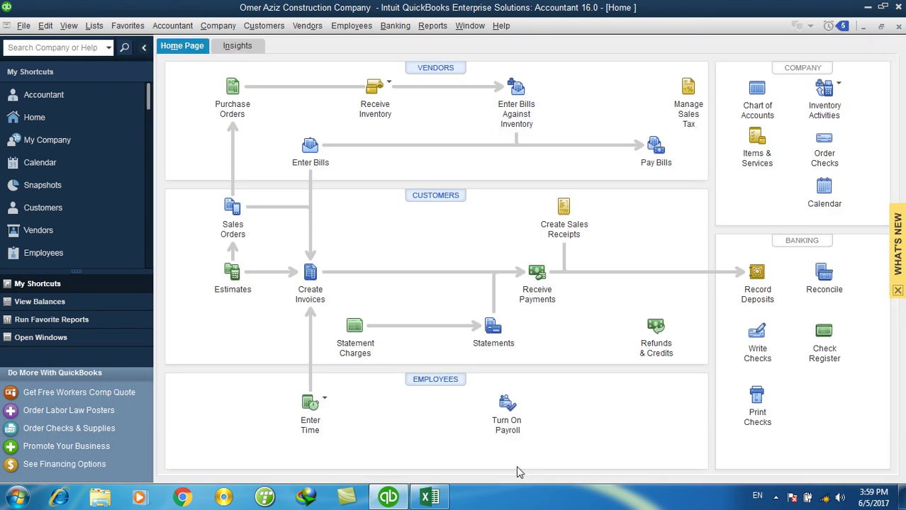
- Check the US Dollar exchange rate in the Currency List, and close the list
left_click(218, 25)
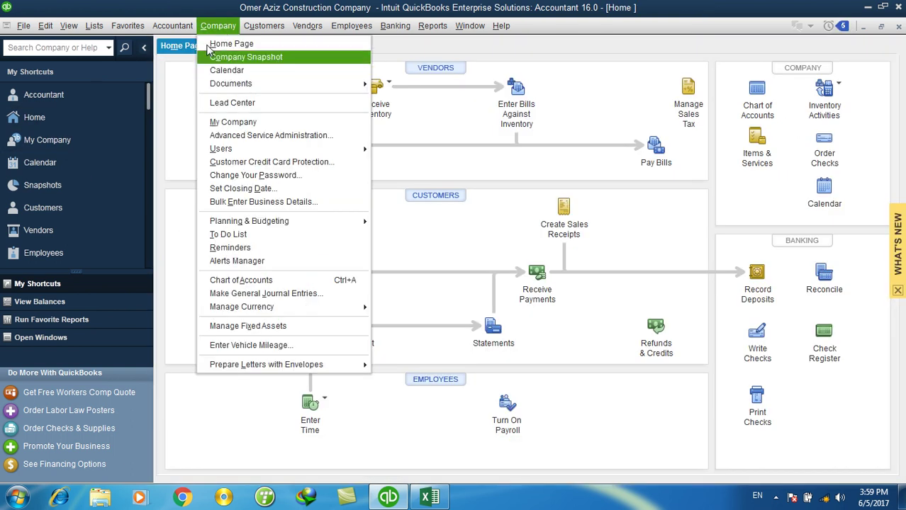
mouse_move(284, 307)
left_click(383, 332)
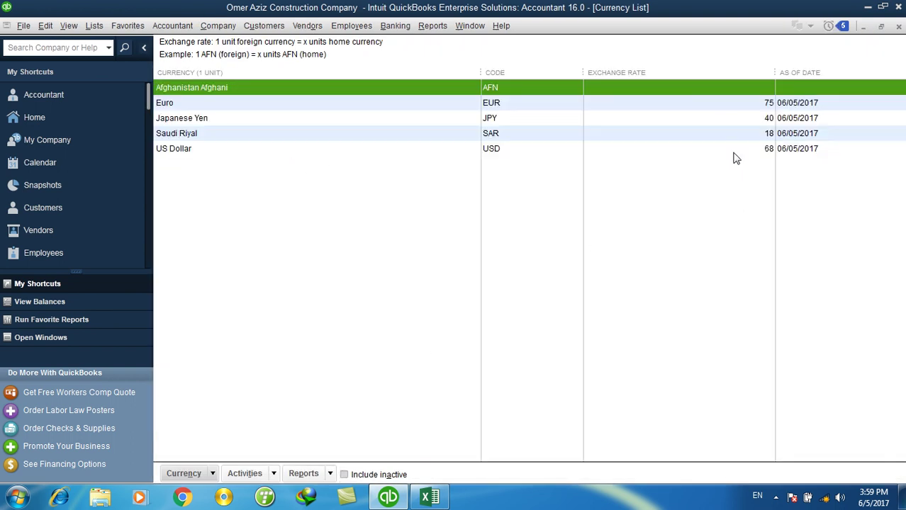
left_click(731, 150)
left_click(899, 27)
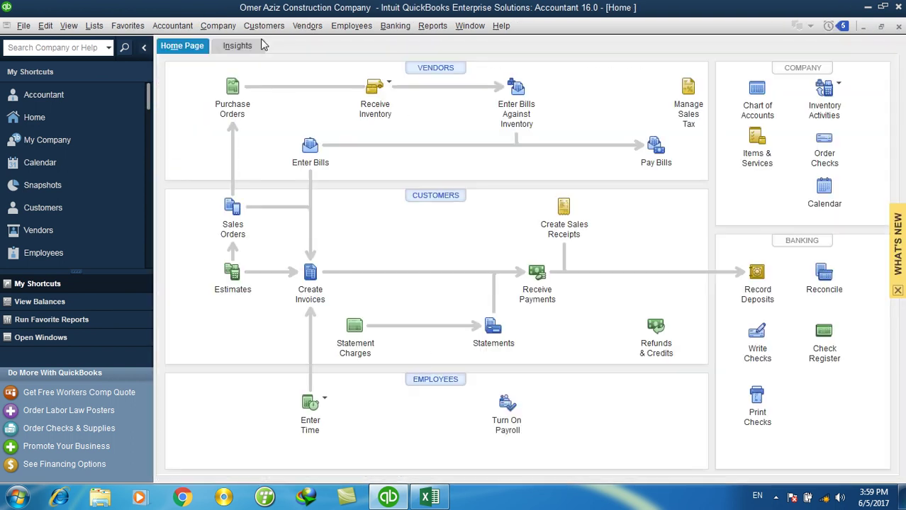
- Create a new invoice for the same USD customer
left_click(257, 28)
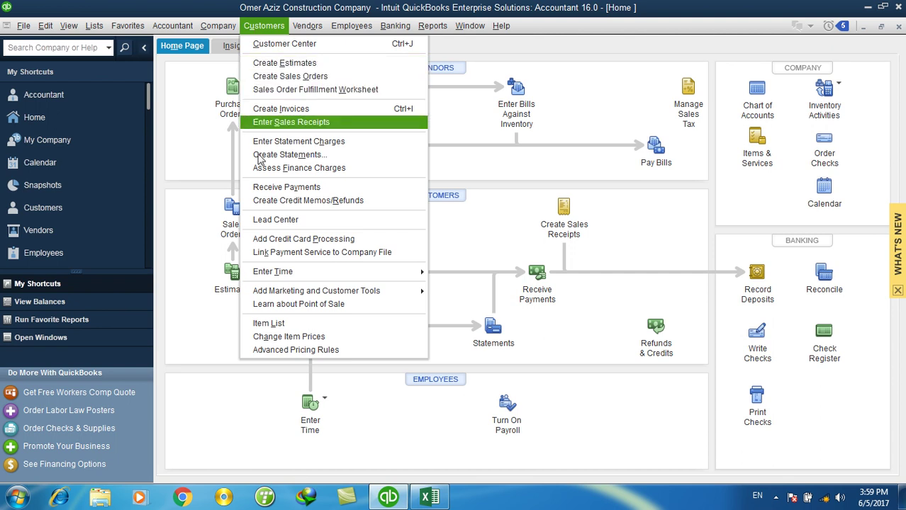
left_click(282, 109)
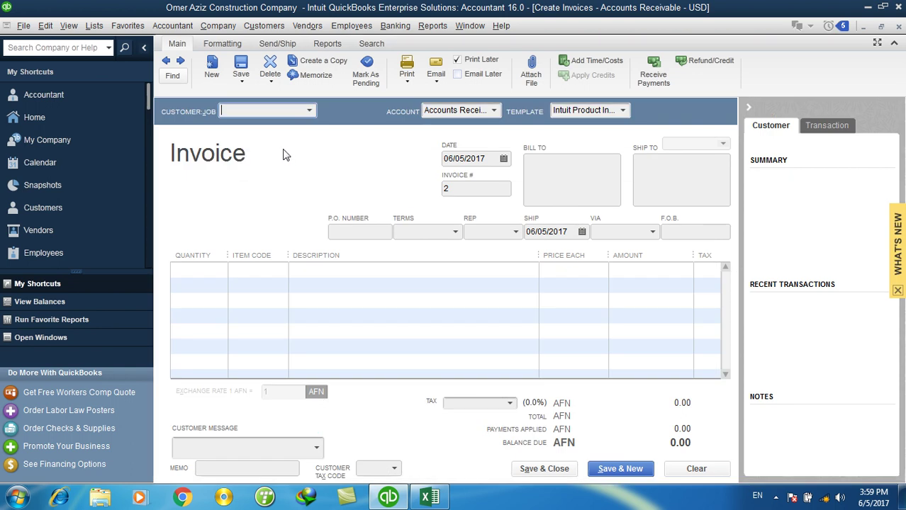
left_click(309, 110)
left_click(252, 160)
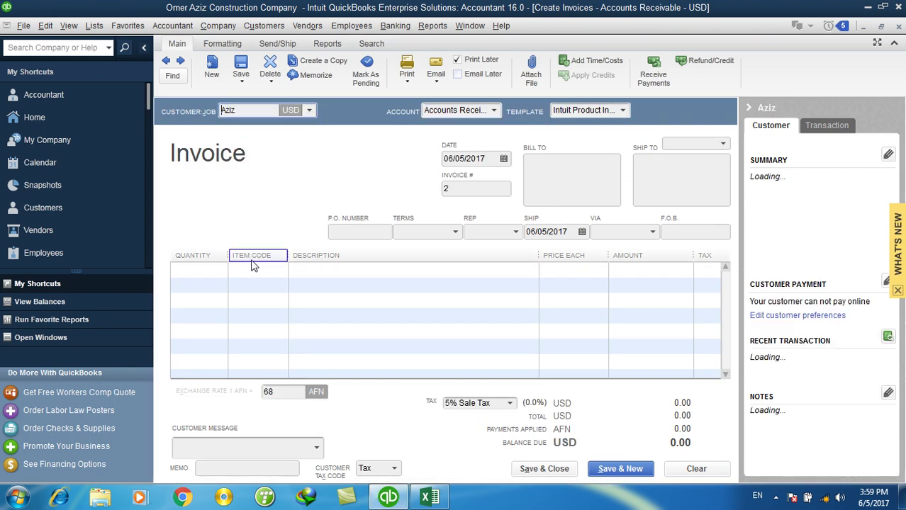
- Select Samsung LCD as the item on the invoice's first line, dismissing the stock and order tracking notices
left_click(281, 271)
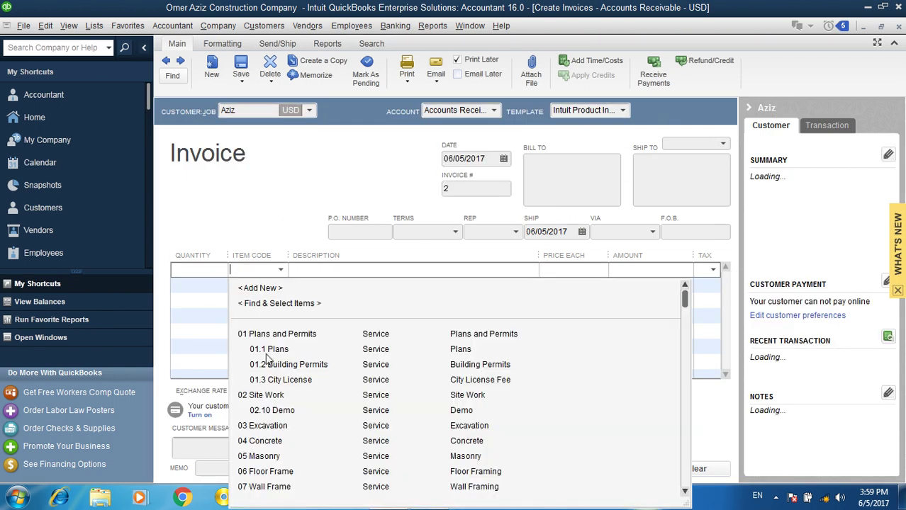
type("s")
left_click(259, 331)
left_click(365, 238)
left_click(529, 260)
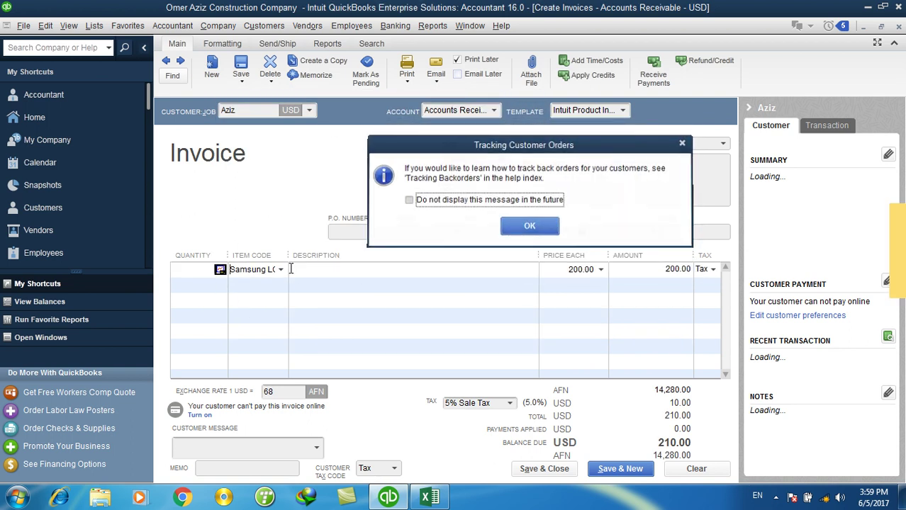
key("Return")
- Replace the first line's item with Monitor and set its quantity to 10
type("m")
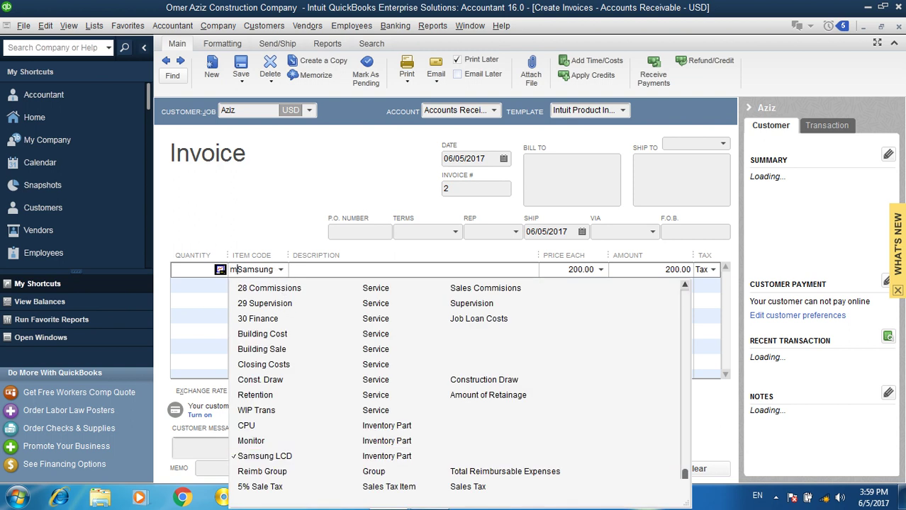
key("Delete")
key("Delete")
key("Delete")
key("Delete")
key("Delete")
key("Delete")
key("Delete")
key("Delete")
type("onitor")
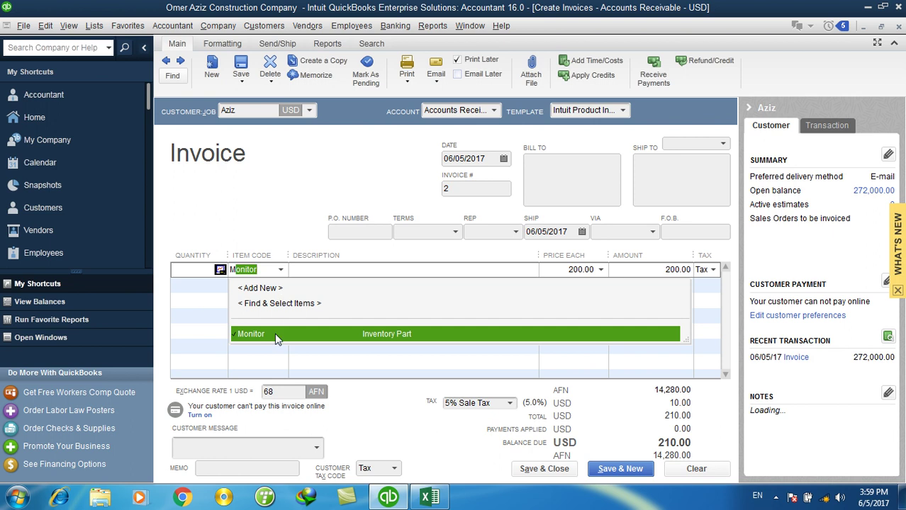
left_click(277, 327)
left_click(202, 273)
type("10")
key("Tab")
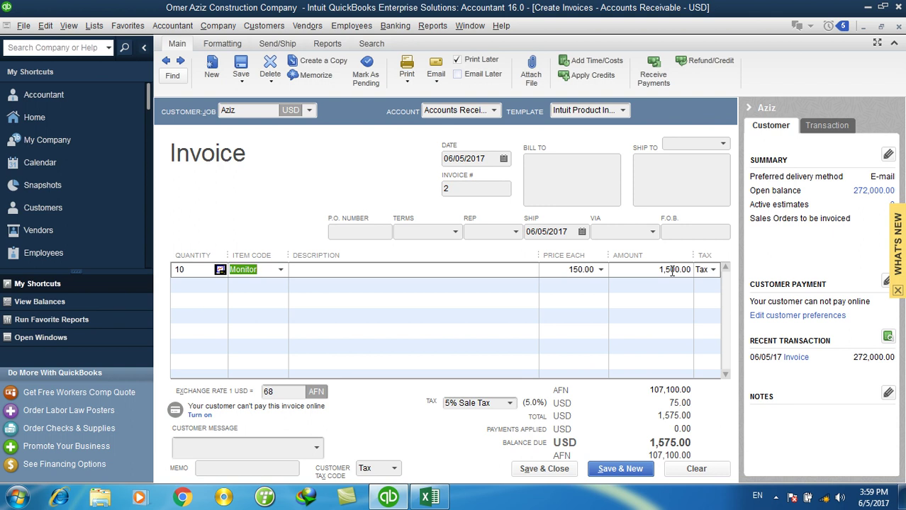
- Set the second invoice's exchange rate to 70 AFN per USD
left_click(278, 392)
type("70")
key("Tab")
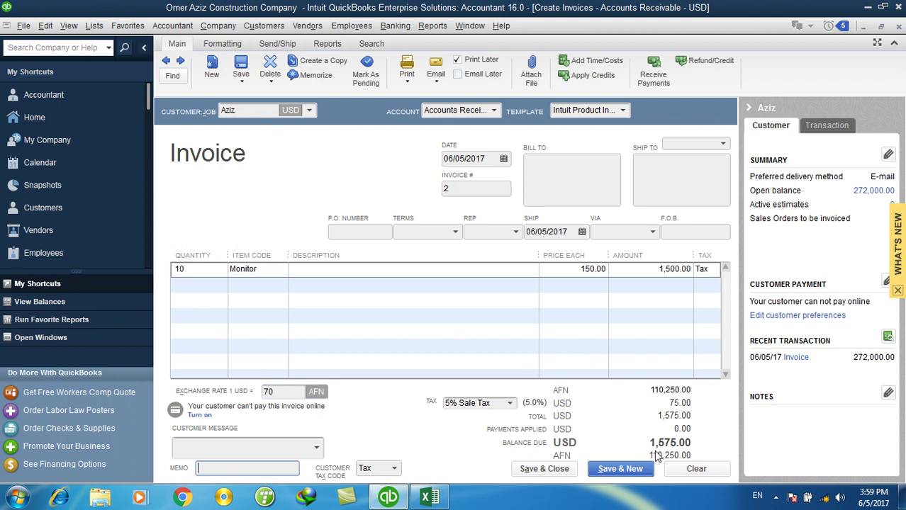
- Set the Monitor line to non-taxable, then save and close the invoice, agreeing to save the new exchange rate
left_click(704, 269)
left_click(714, 269)
left_click(691, 335)
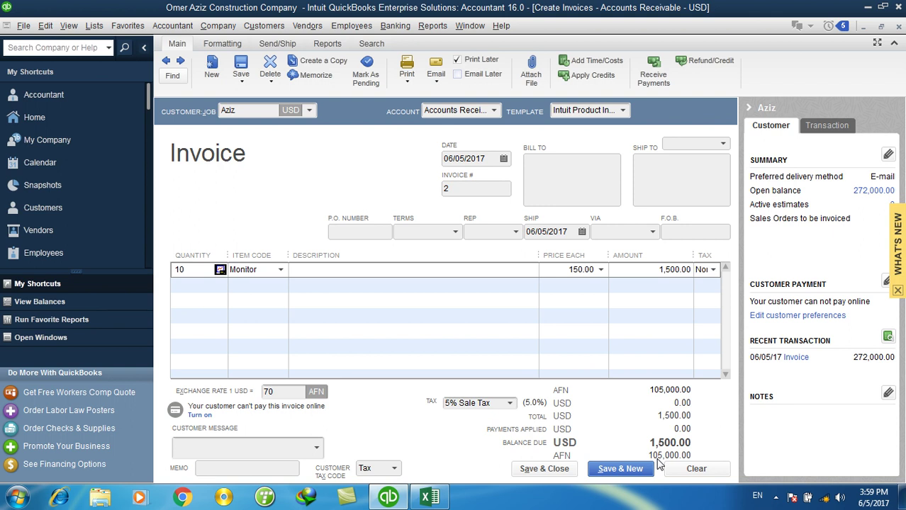
left_click(560, 473)
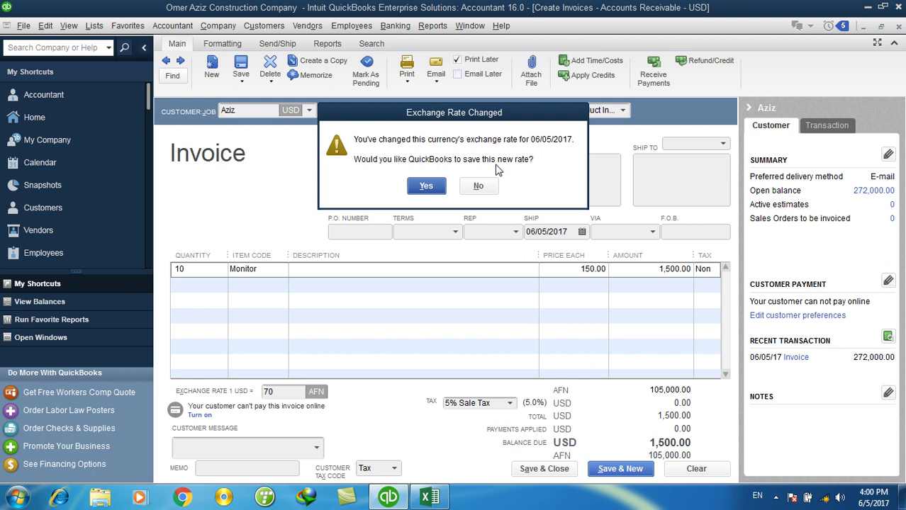
left_click(426, 187)
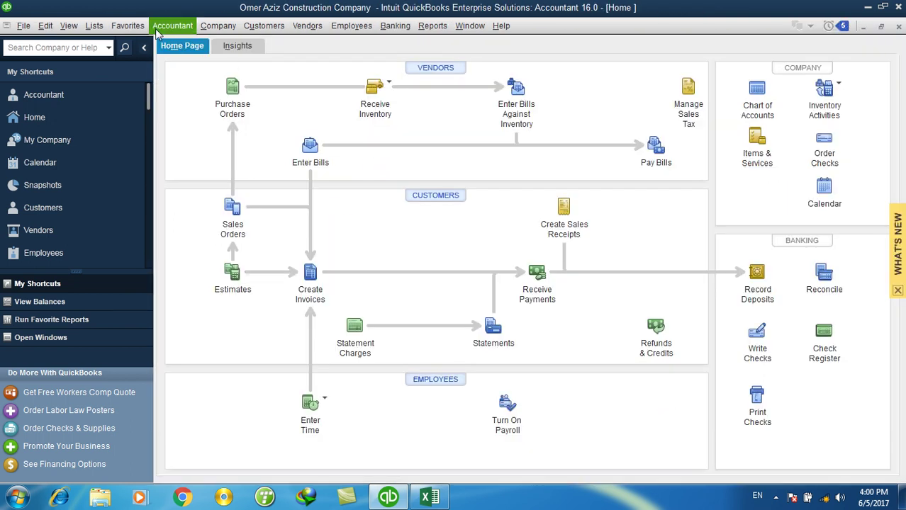
- Open the Currency List to verify the US Dollar's updated exchange rate, and close it
left_click(217, 27)
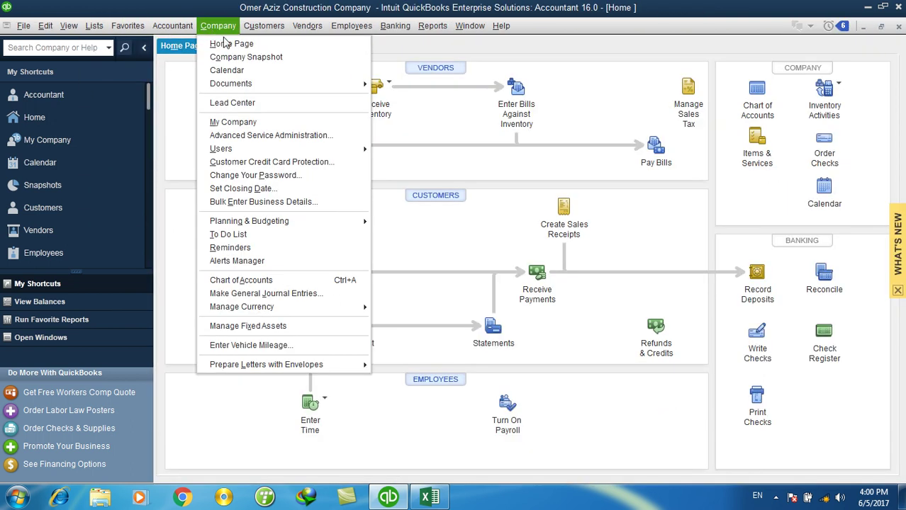
mouse_move(280, 308)
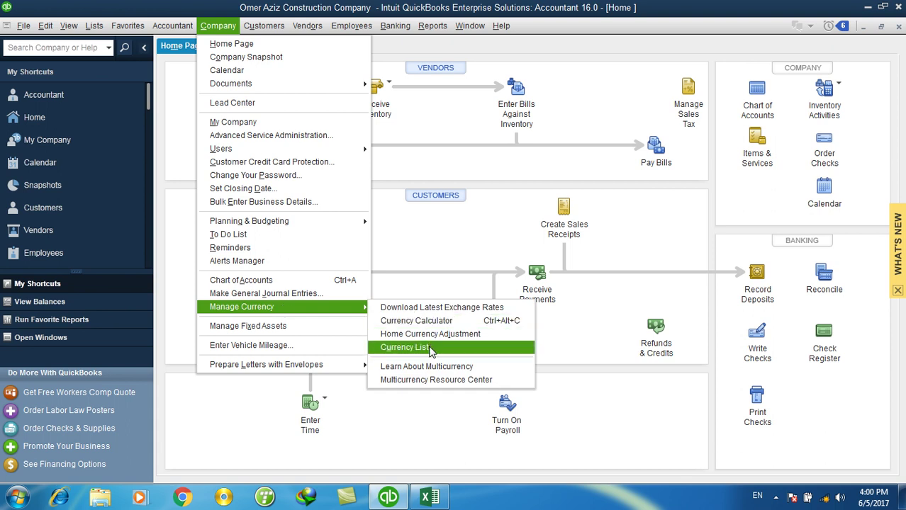
left_click(404, 348)
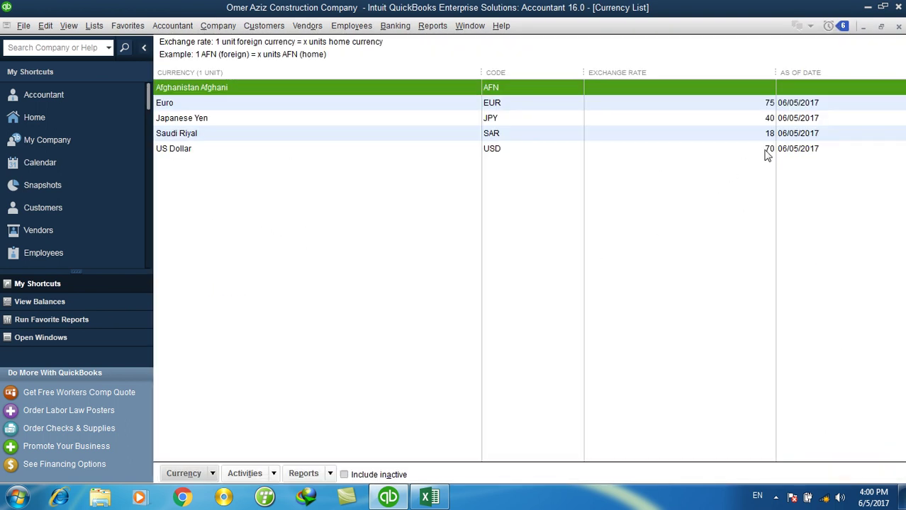
left_click(766, 150)
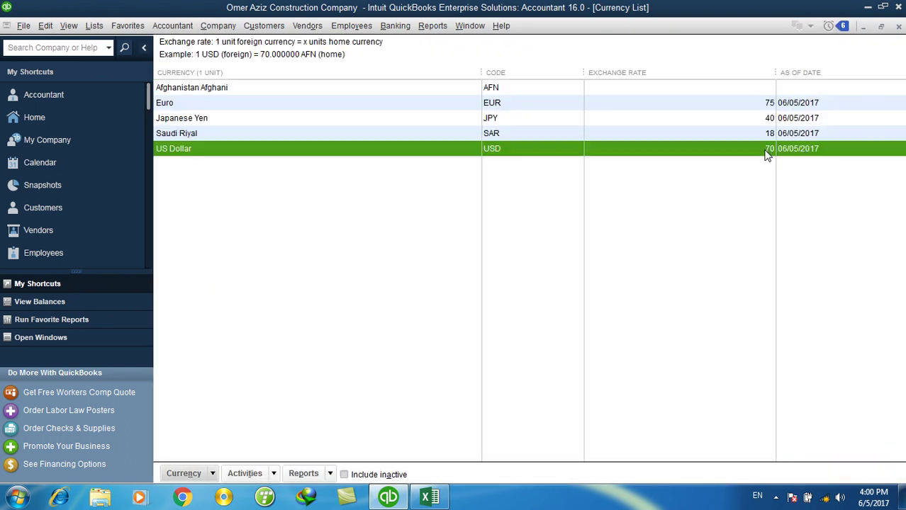
left_click(899, 27)
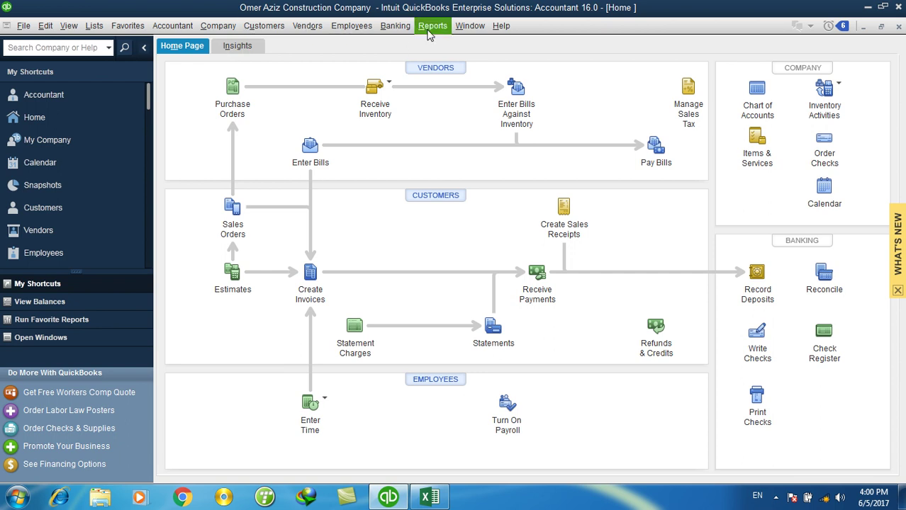
- View the customer's invoices in the Customer Center, and open the Trial Balance report
left_click(73, 209)
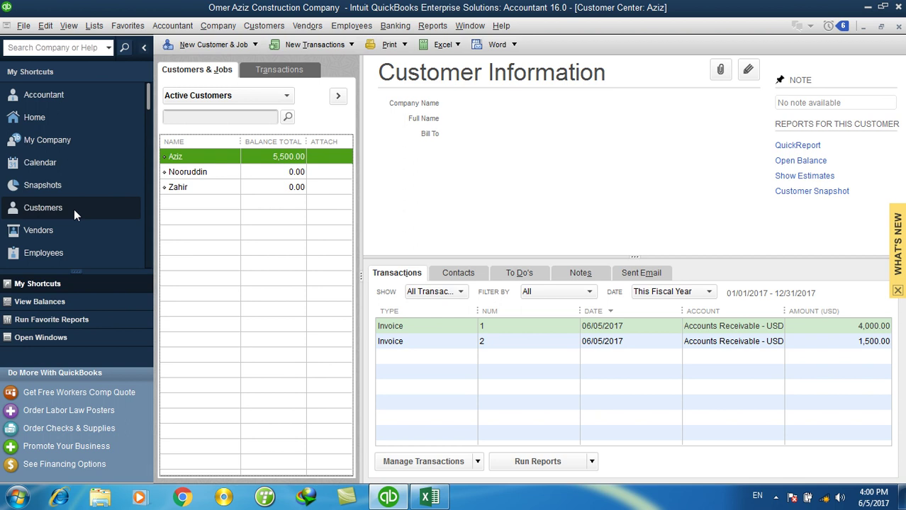
left_click(433, 25)
mouse_move(534, 276)
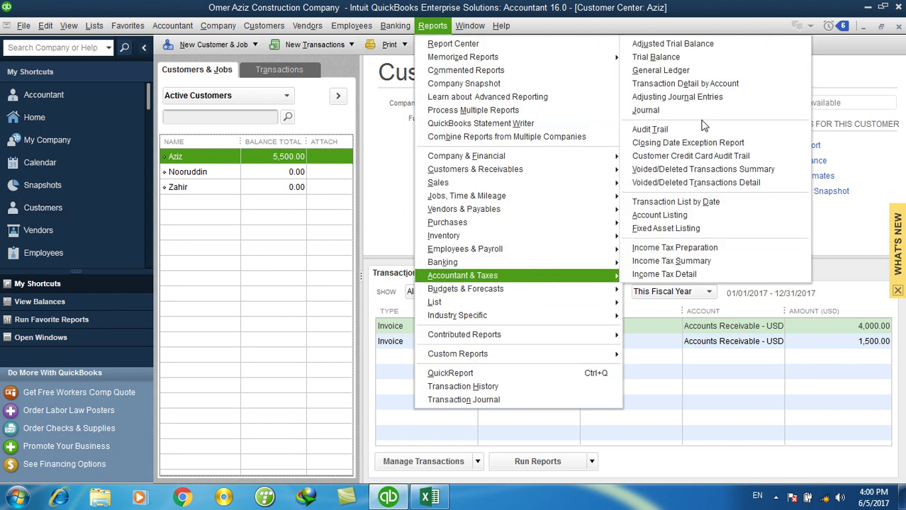
left_click(676, 63)
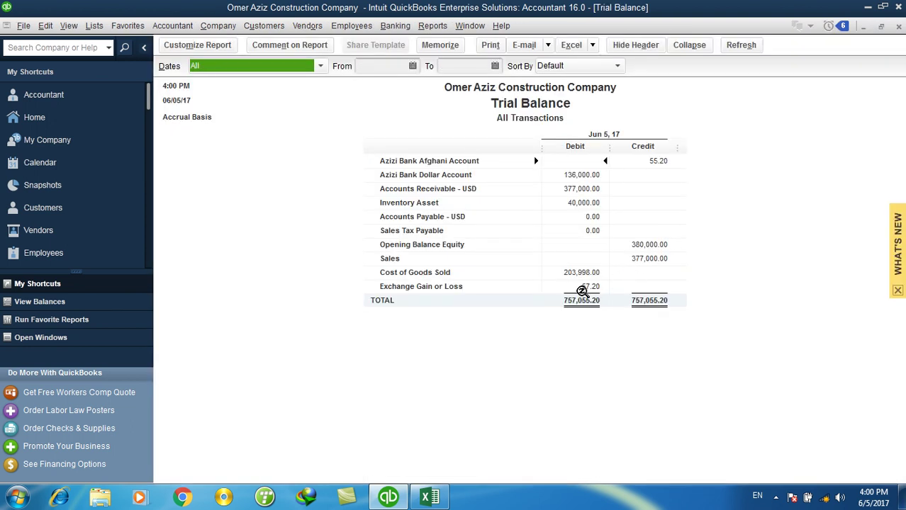
- Examine the transactions behind the Exchange Gain or Loss amount in the Trial Balance, and close both reports
left_click(583, 289)
double_click(582, 289)
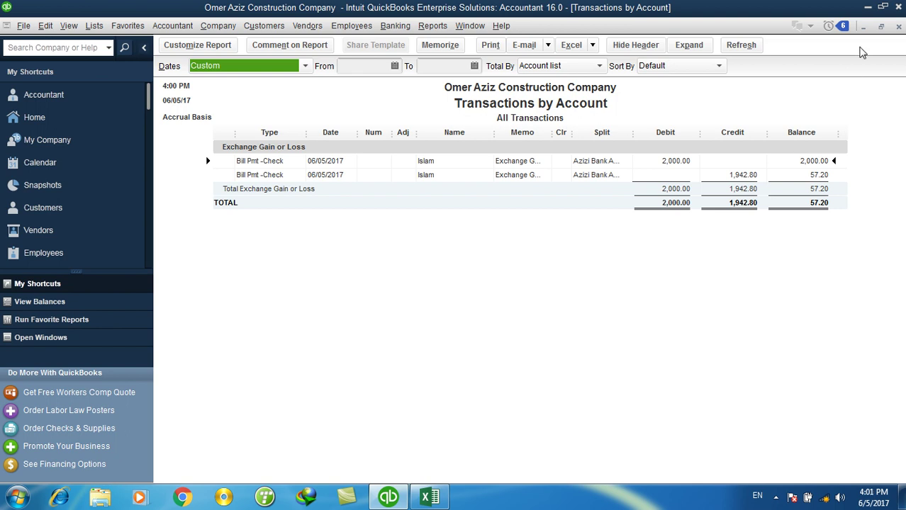
left_click(899, 26)
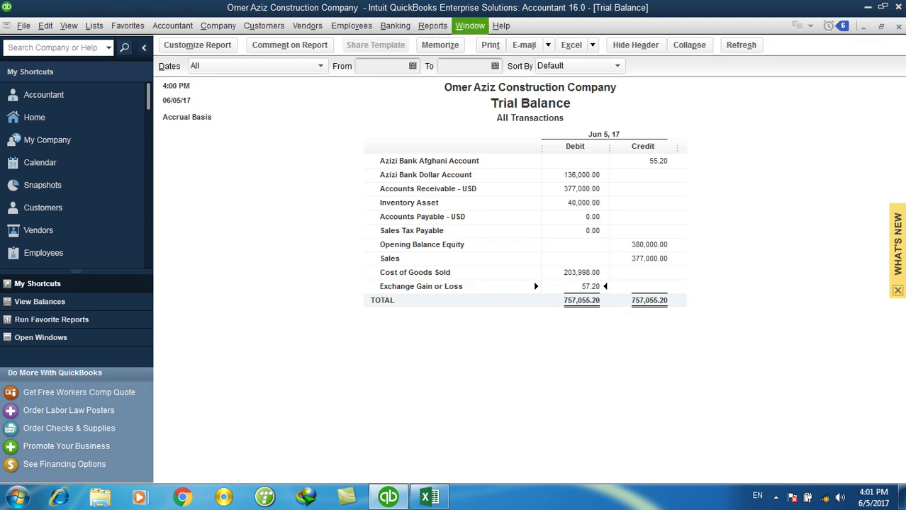
left_click(899, 27)
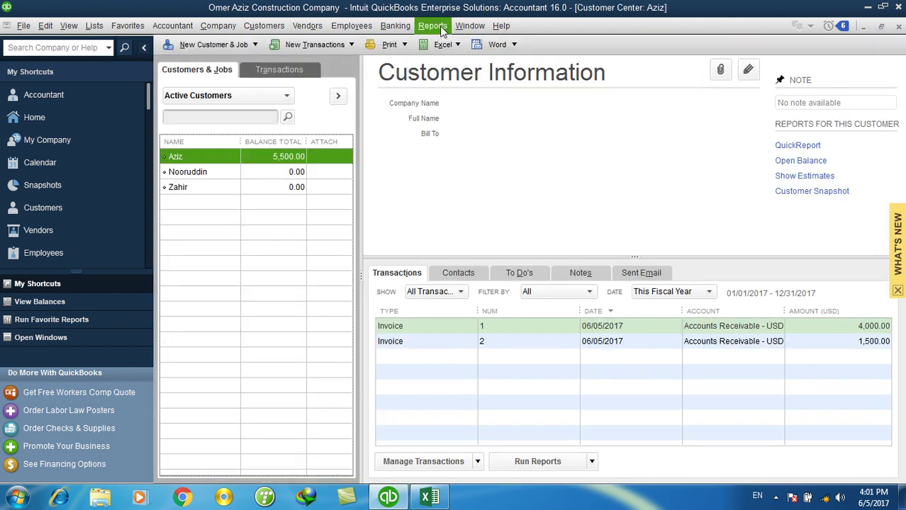
- Open the company's Profit & Loss report with the date range set to All
left_click(432, 26)
mouse_move(502, 250)
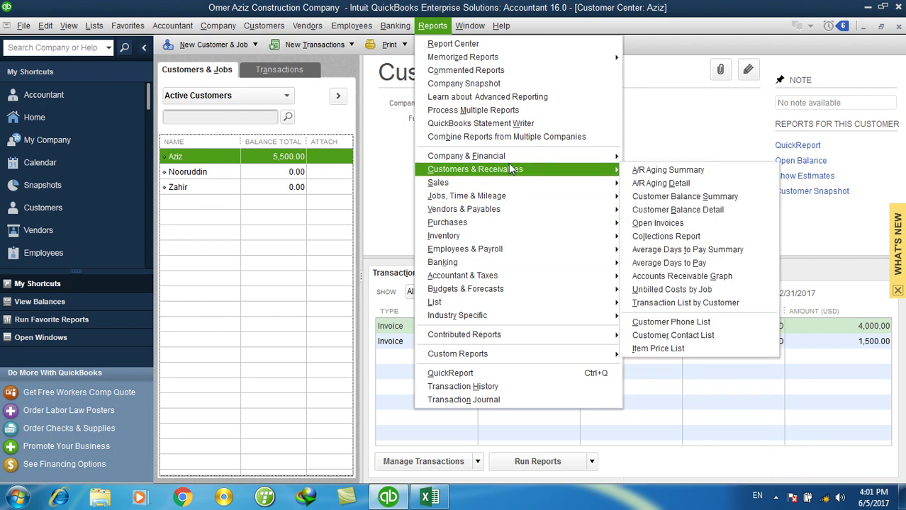
mouse_move(596, 159)
left_click(640, 158)
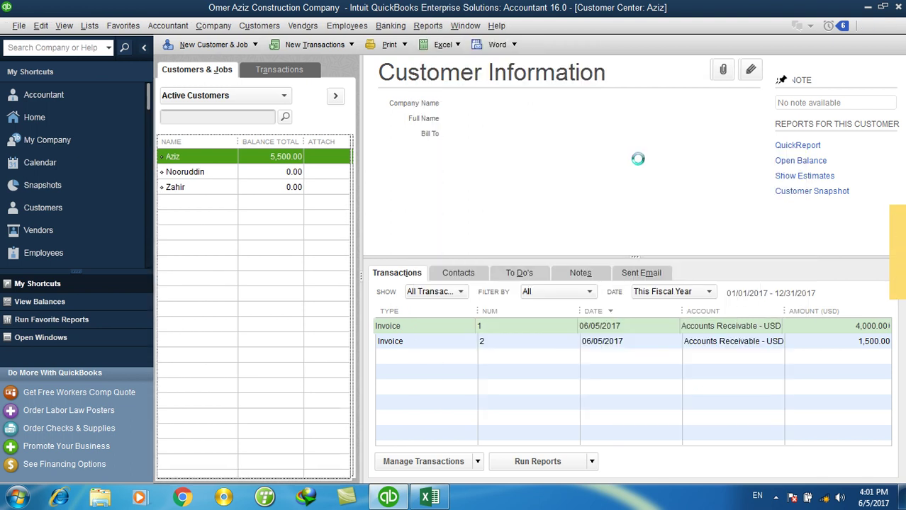
key("a")
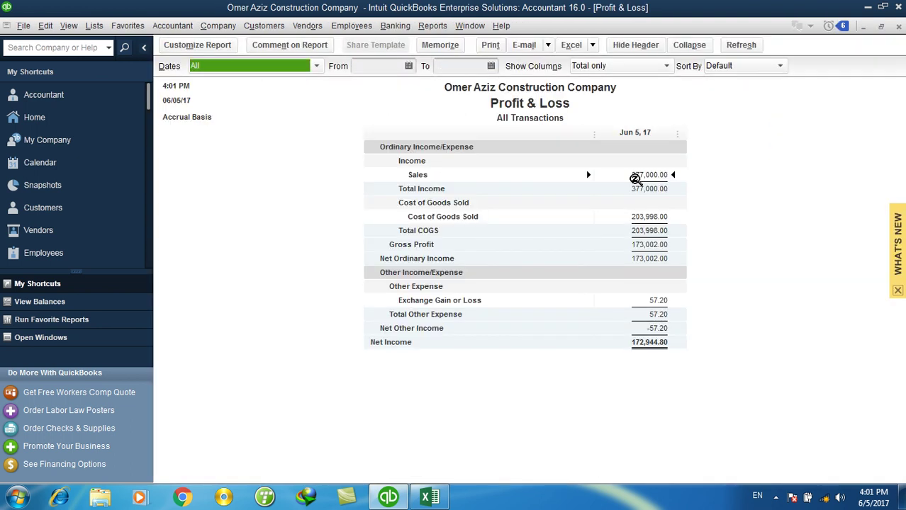